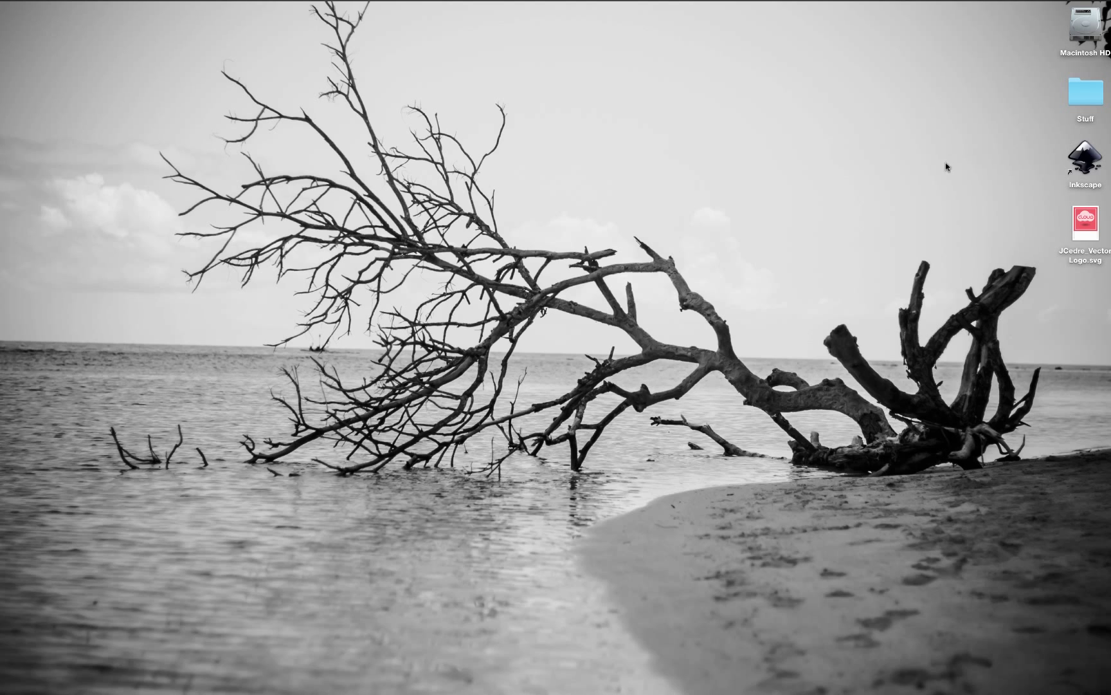
Step: Open the Vector Logo SVG file from the desktop in Inkscape
right_click(1084, 222)
mouse_move(993, 239)
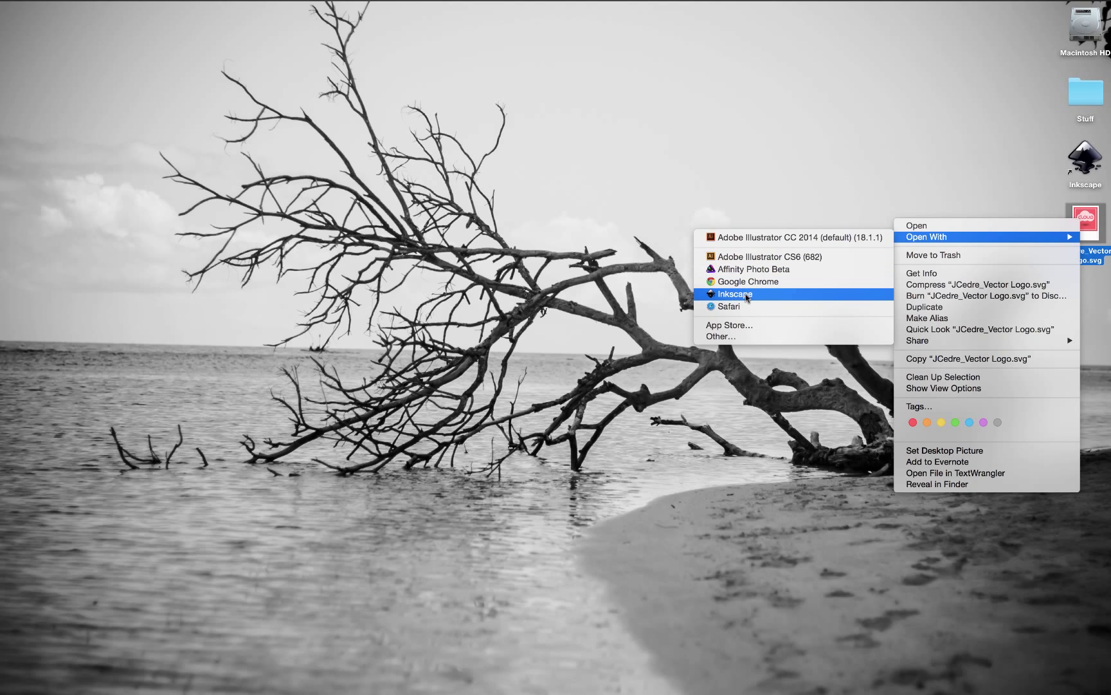
left_click(735, 293)
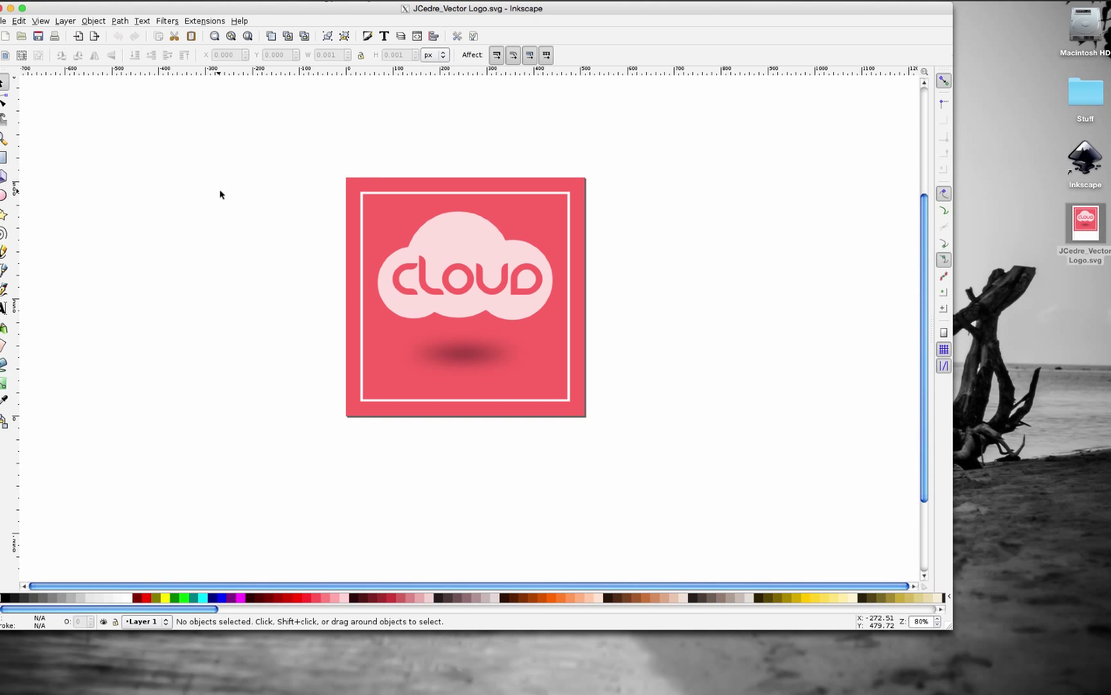
Step: Create a new document from the Default template and close the logo file's window
left_click(3, 21)
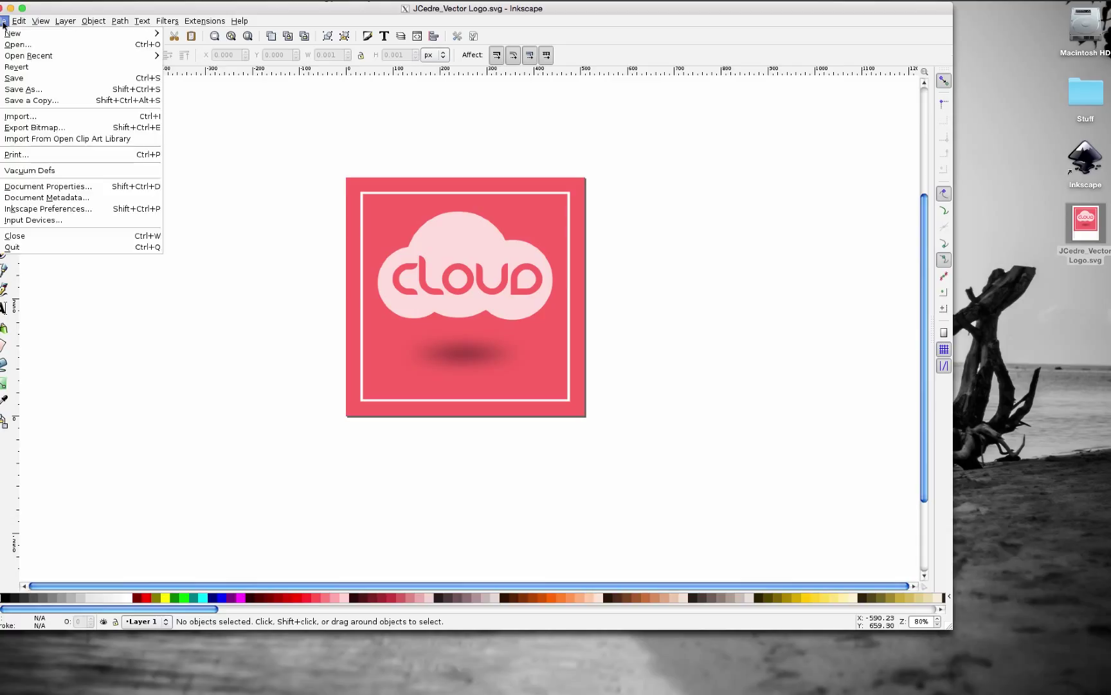
mouse_move(9, 34)
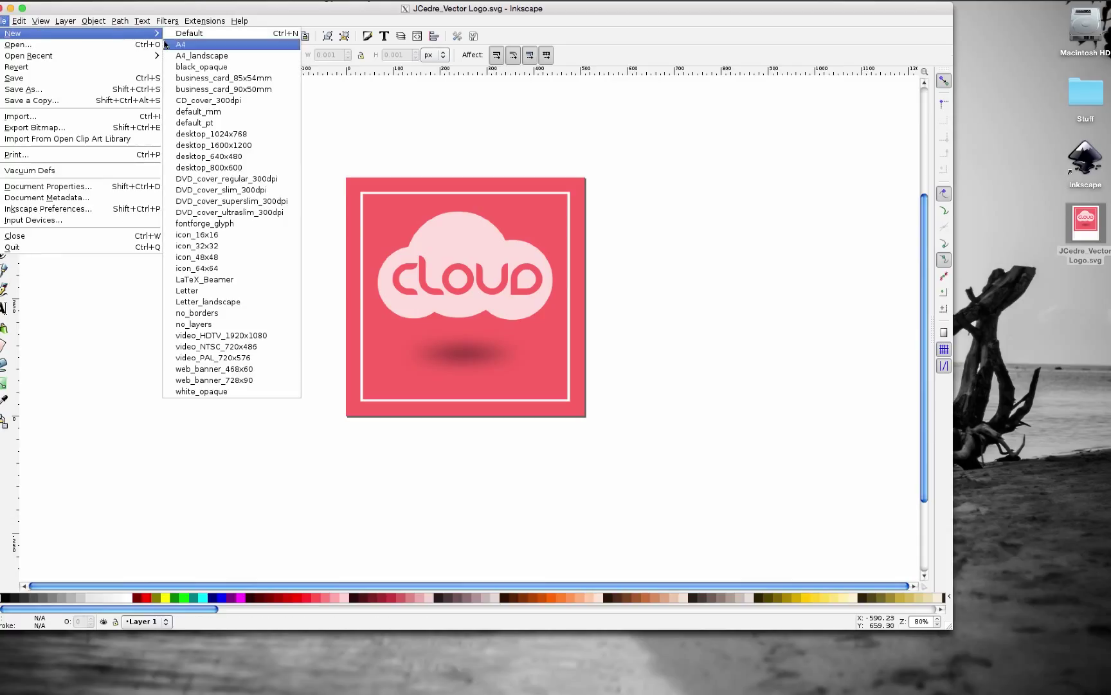
left_click(243, 33)
left_click(454, 13)
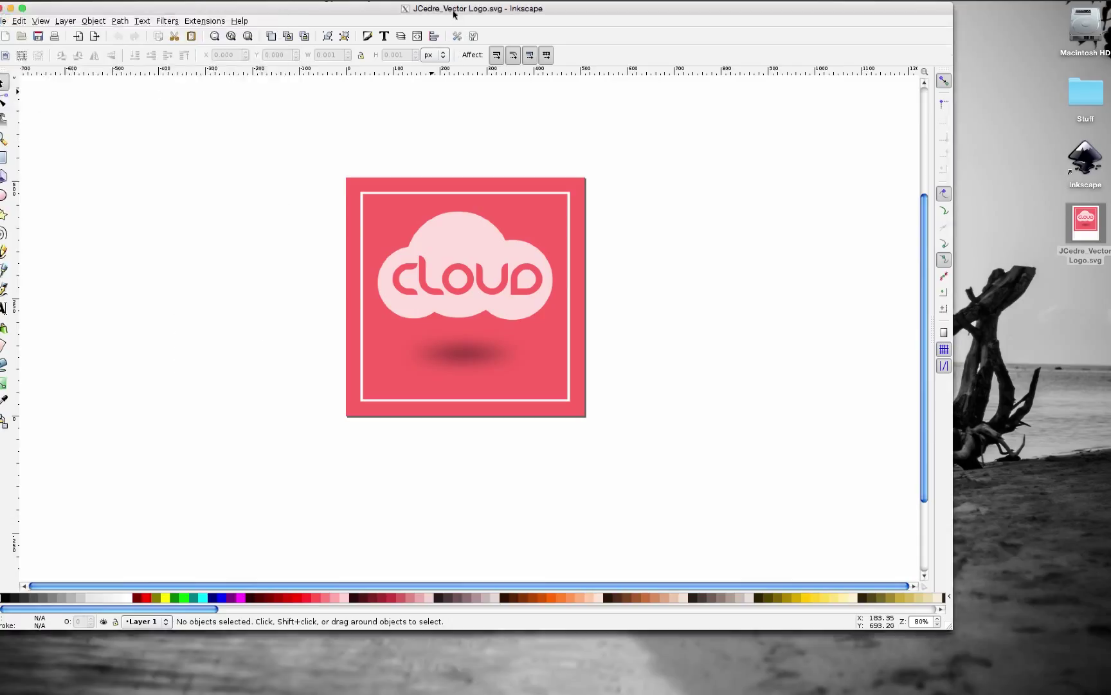
left_click(2, 9)
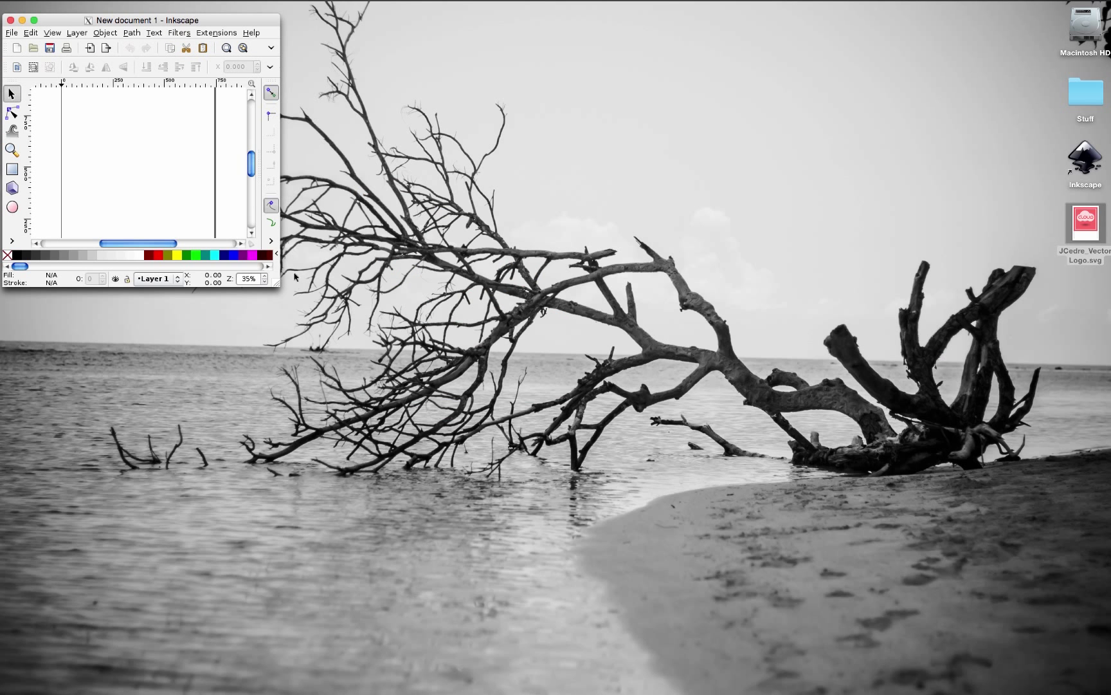
Step: Enlarge the new document's window to fill most of the screen and fit the whole page in view
left_click_drag(276, 288, 950, 671)
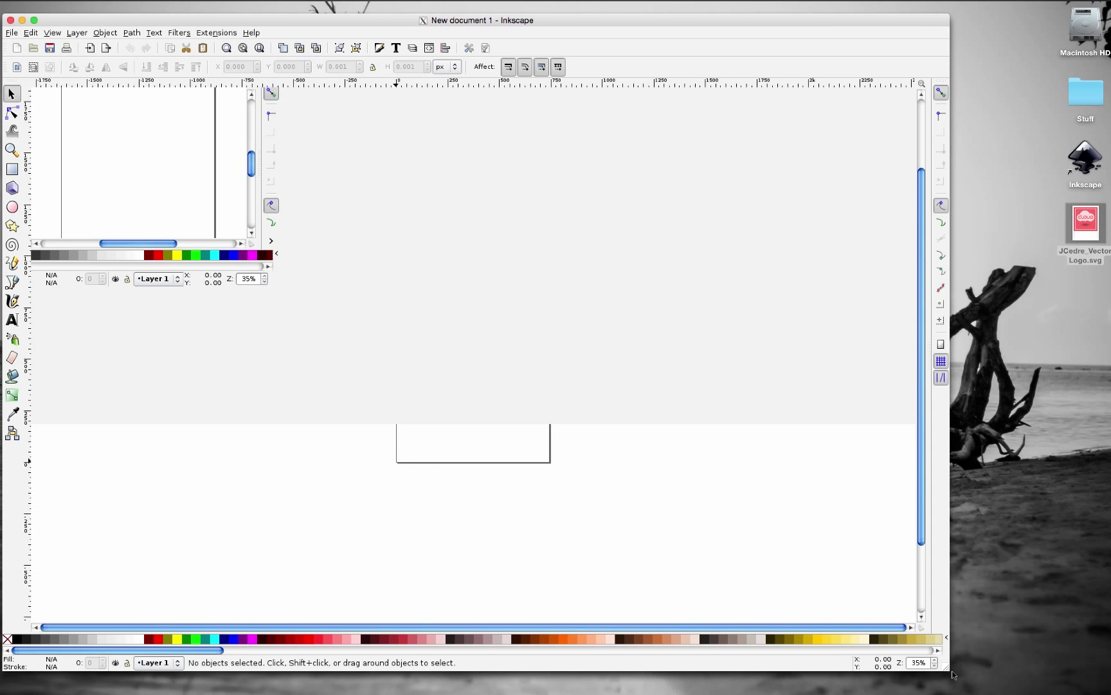
left_click_drag(472, 21, 483, 9)
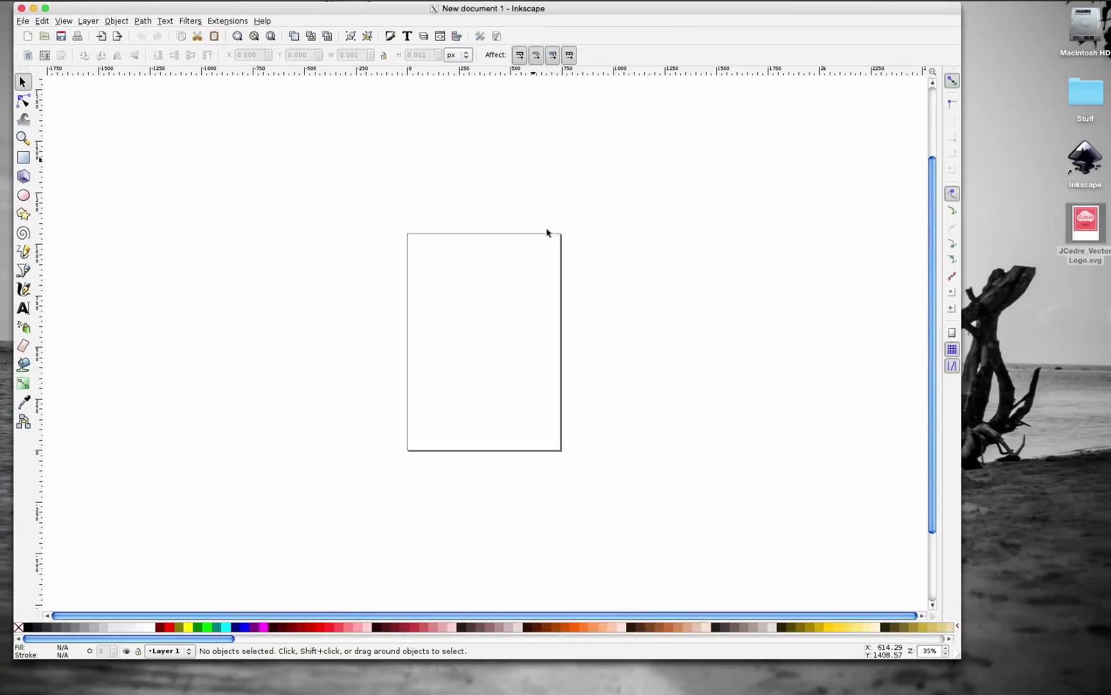
key("5")
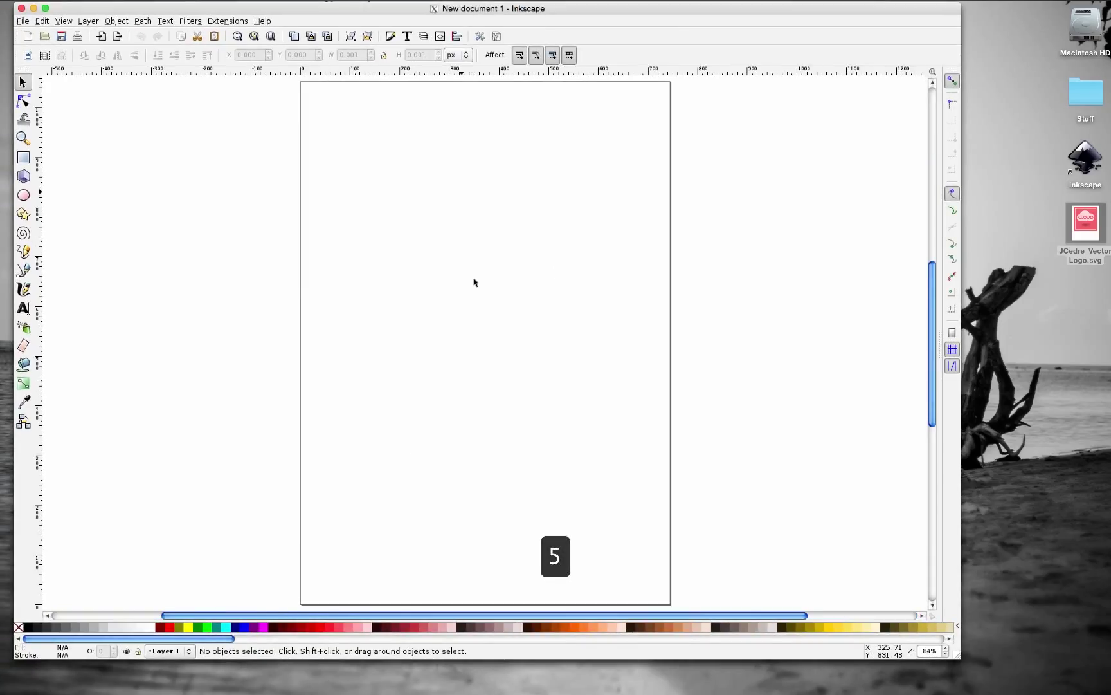
Step: Draw a square about 603 px wide on the upper part of the page and select it as an object
left_click(23, 158)
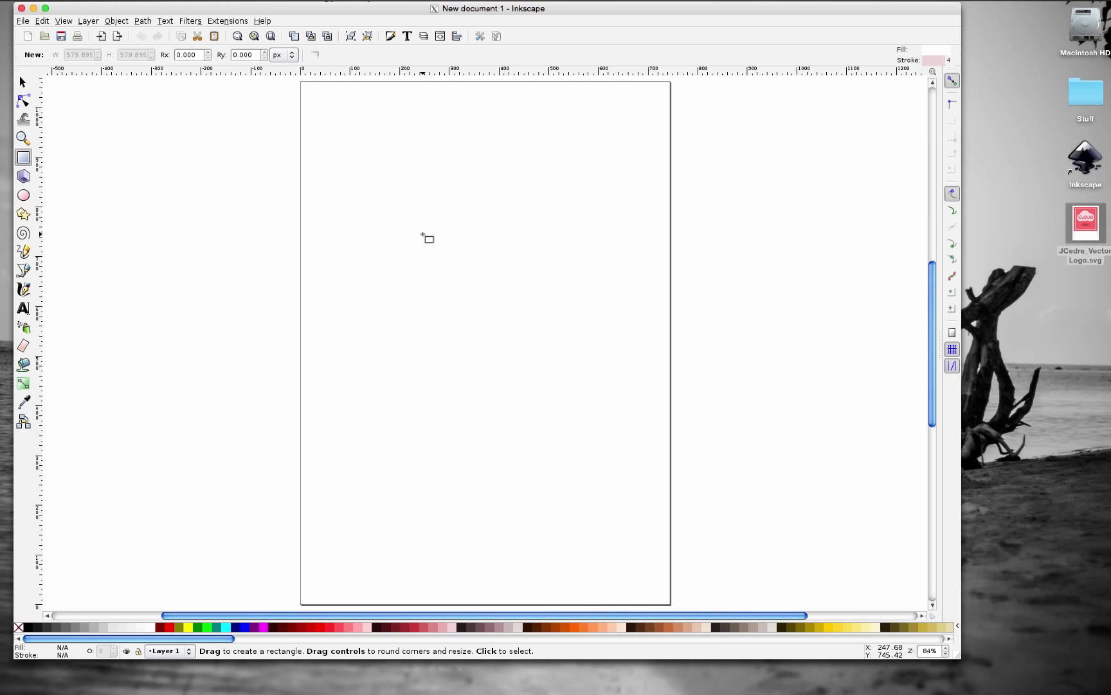
key("ctrl")
left_click_drag(330, 161, 663, 461)
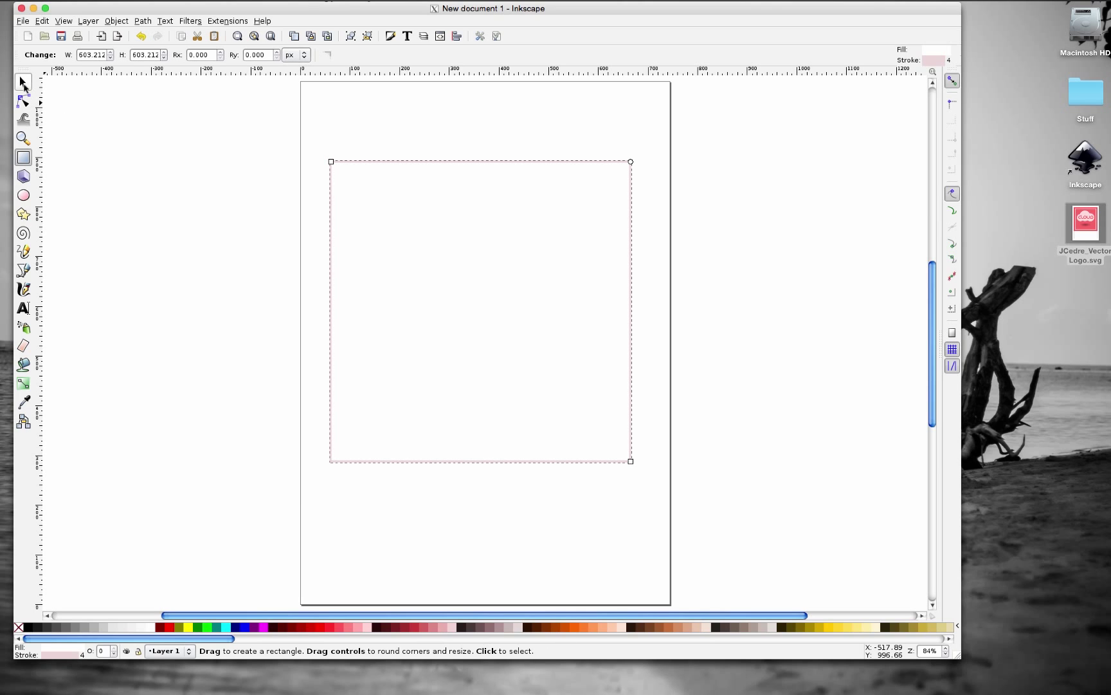
left_click(23, 82)
left_click(107, 293)
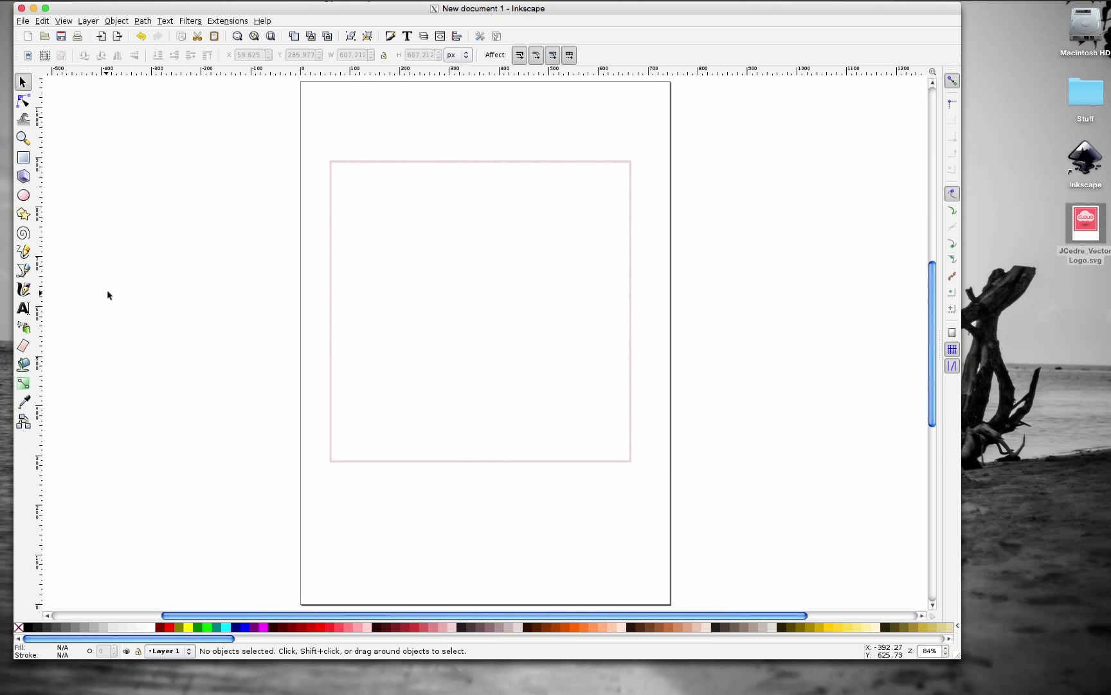
left_click(413, 168)
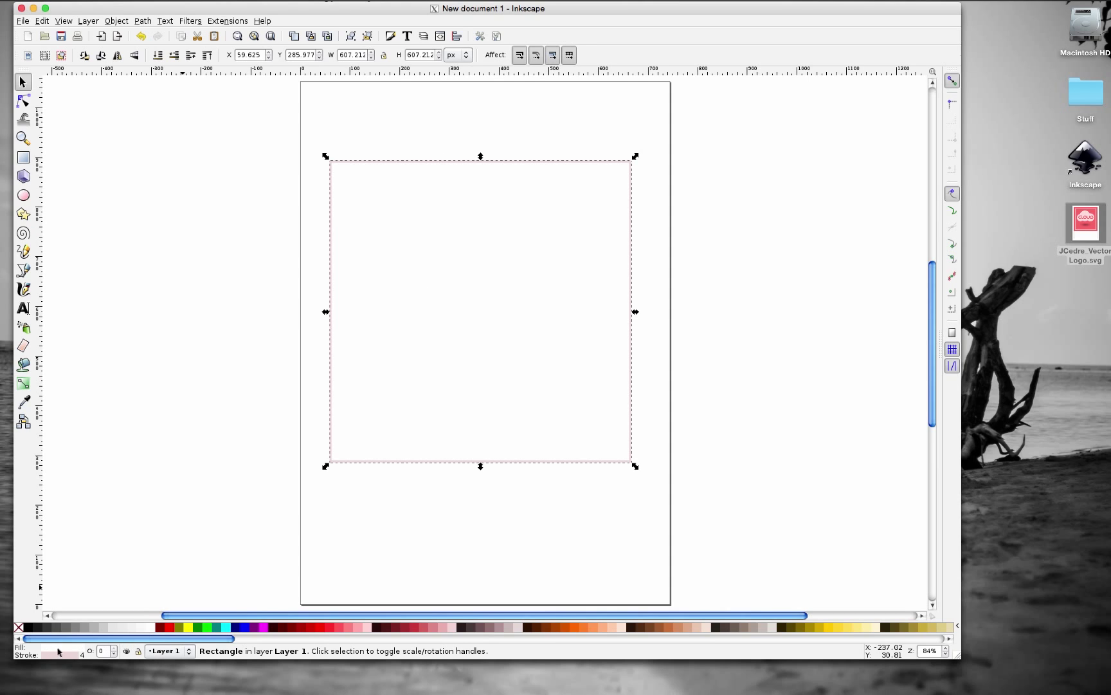
Step: Try purple, pink, yellow and orange palette swatches as the square's fill
left_click(227, 628)
left_click(255, 627)
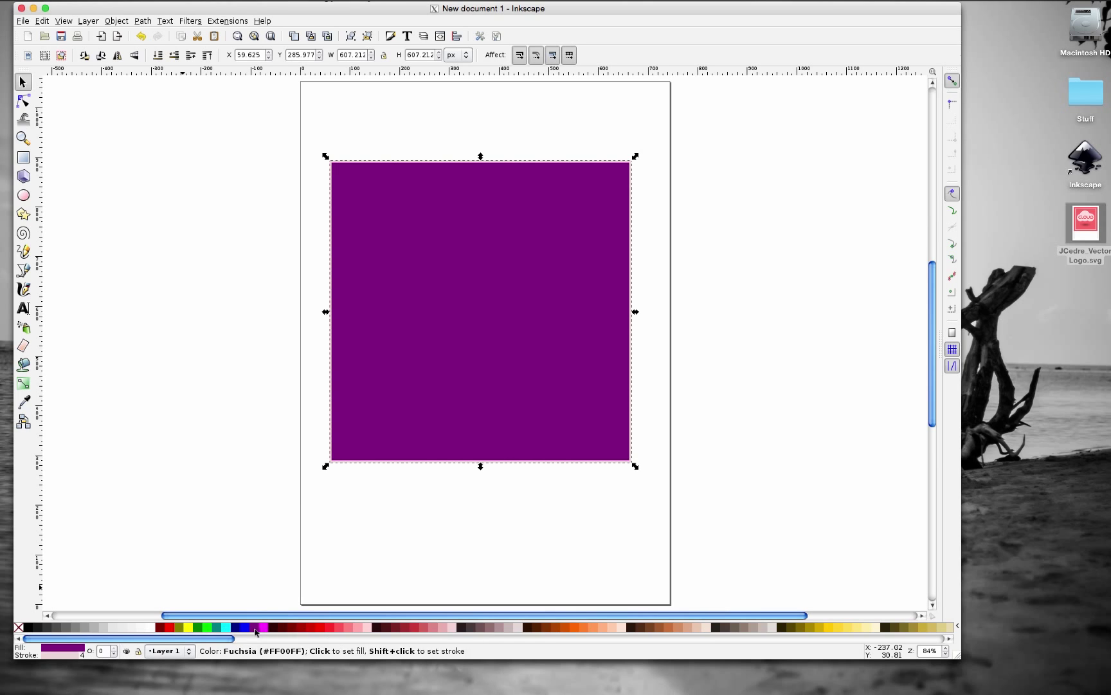
left_click(348, 627)
left_click(366, 628)
left_click(357, 628)
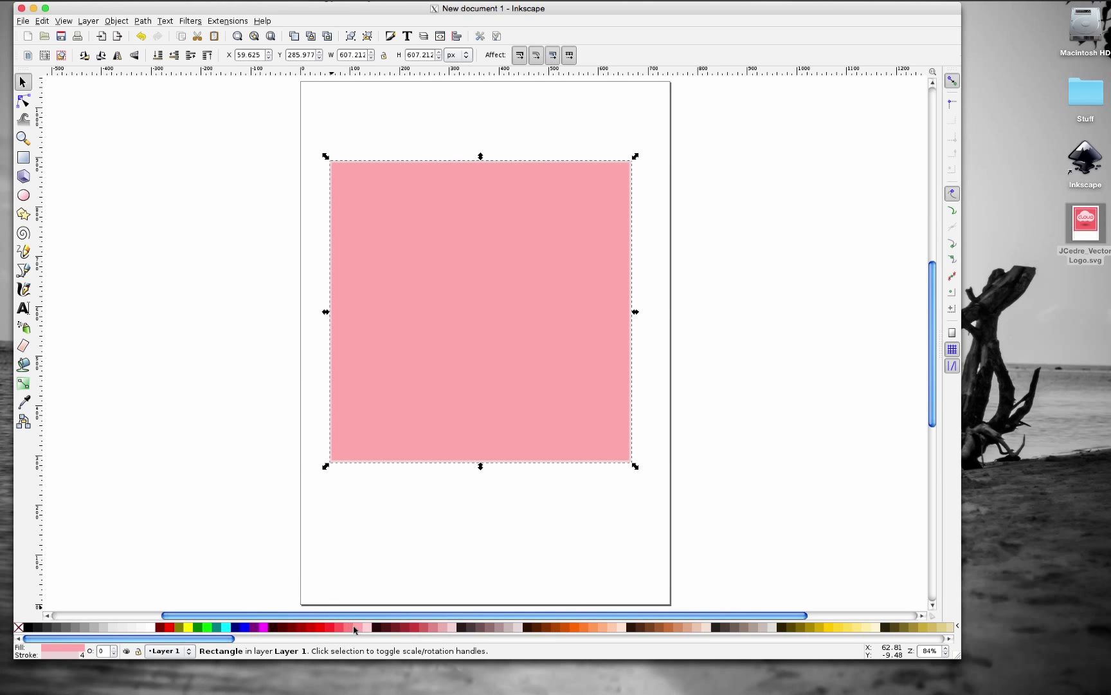
left_click(350, 628)
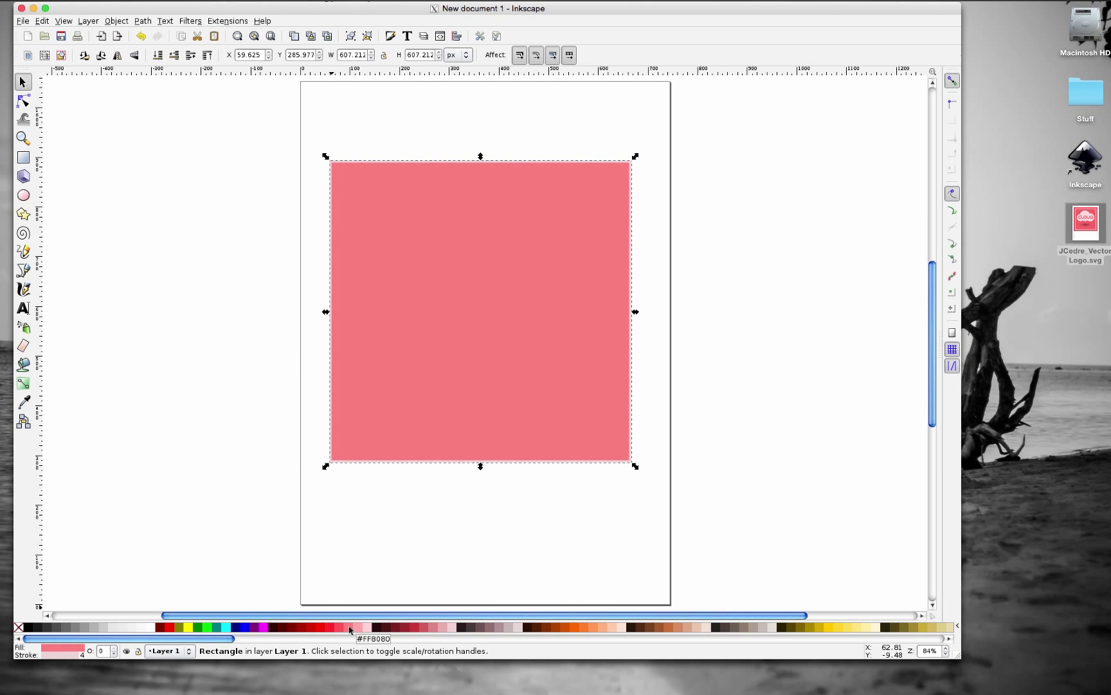
left_click(847, 627)
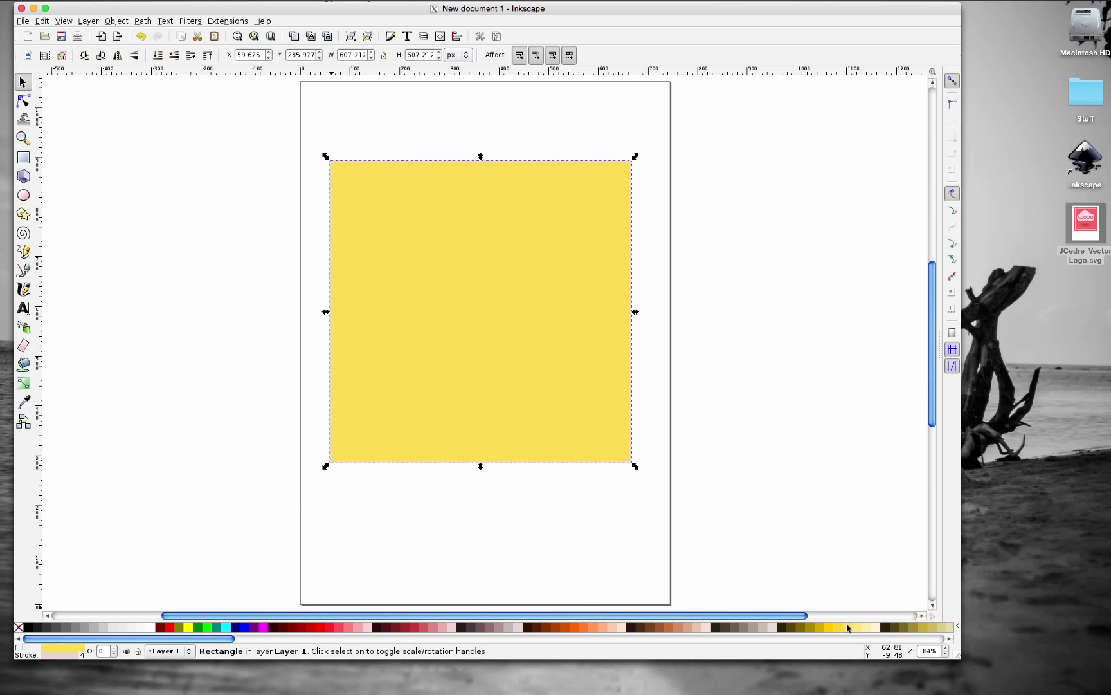
left_click(838, 627)
left_click(583, 627)
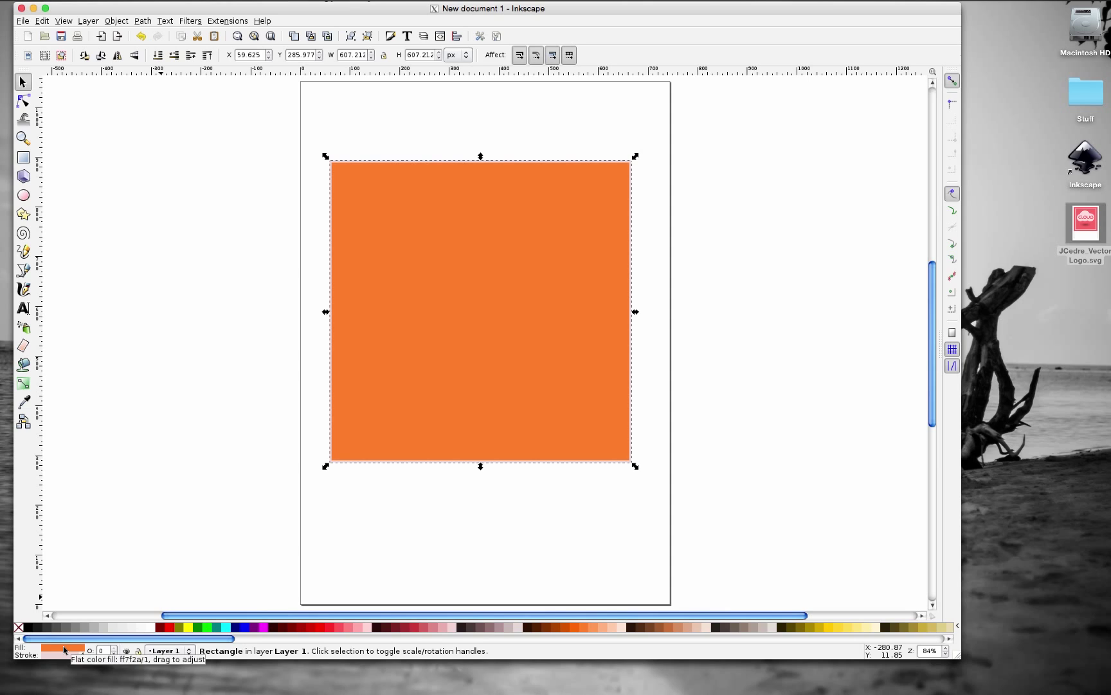
Step: Set the square's flat fill to mint green (RGBA 84f0daff) with the colour wheel and remove its stroke
left_click(117, 21)
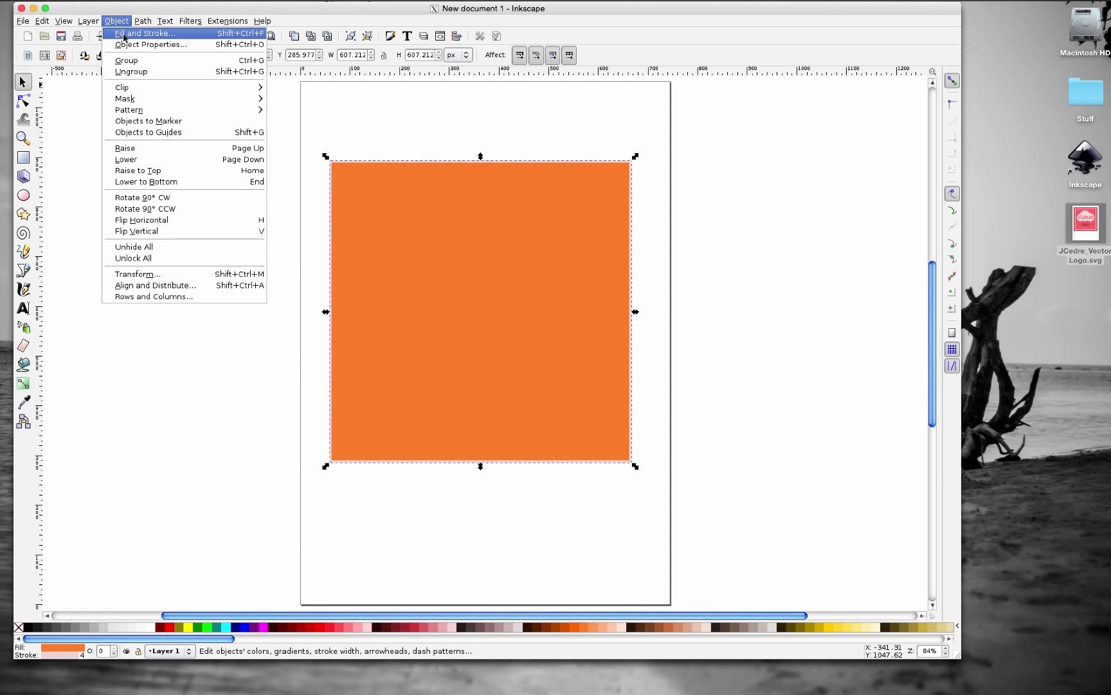
left_click(124, 35)
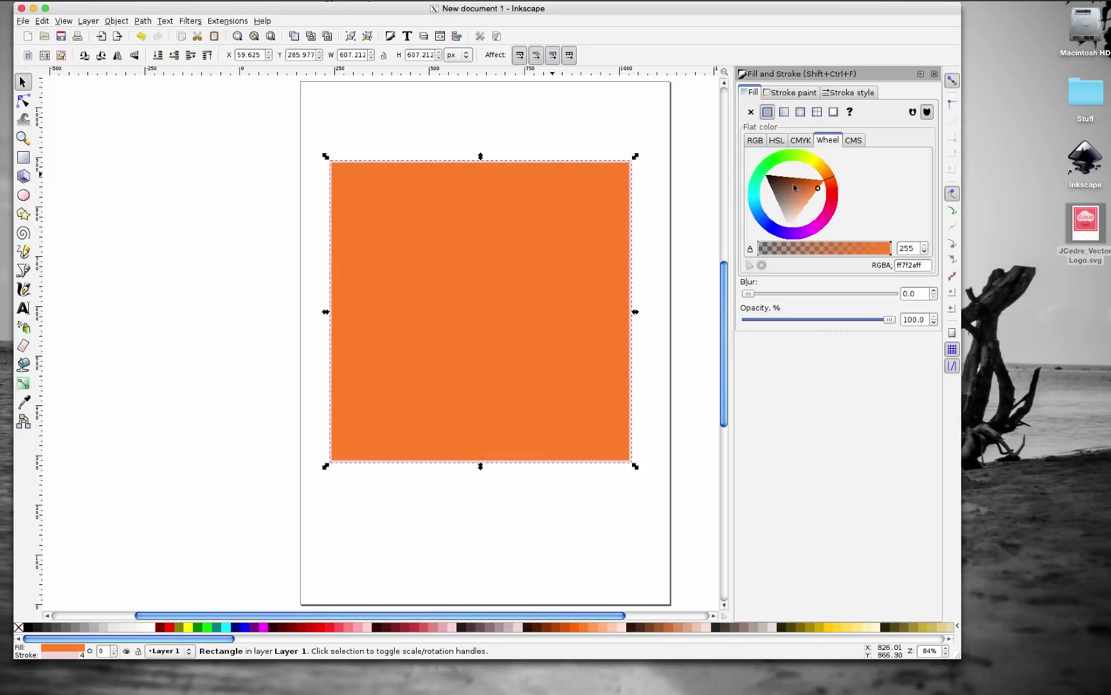
left_click_drag(759, 198, 792, 182)
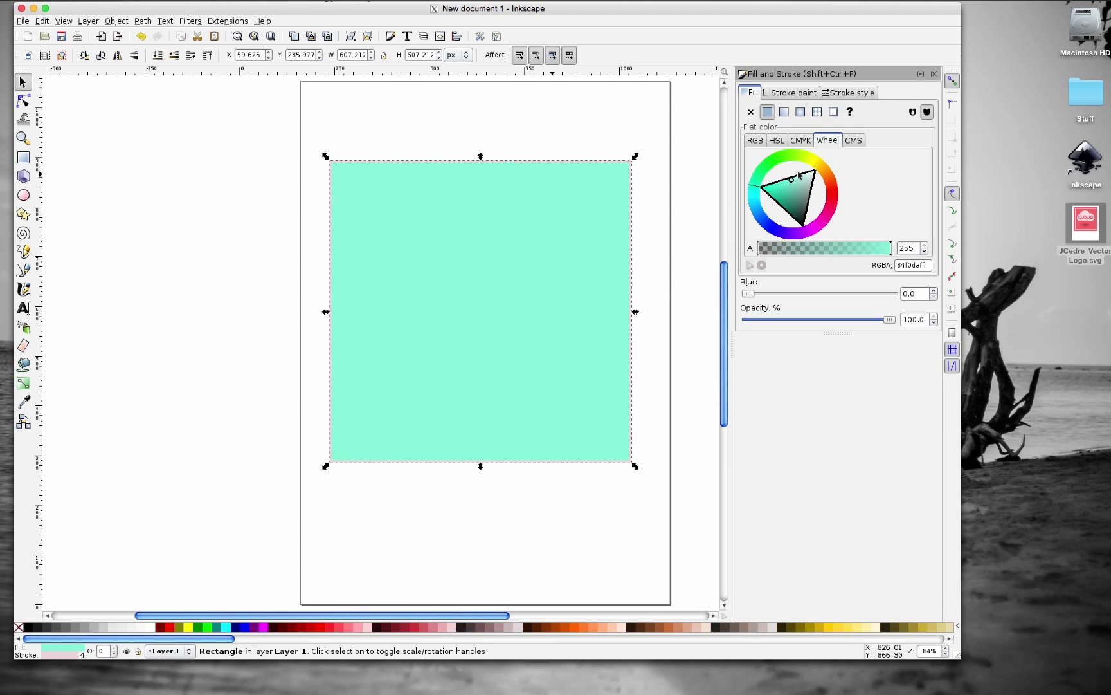
left_click(791, 93)
left_click(752, 112)
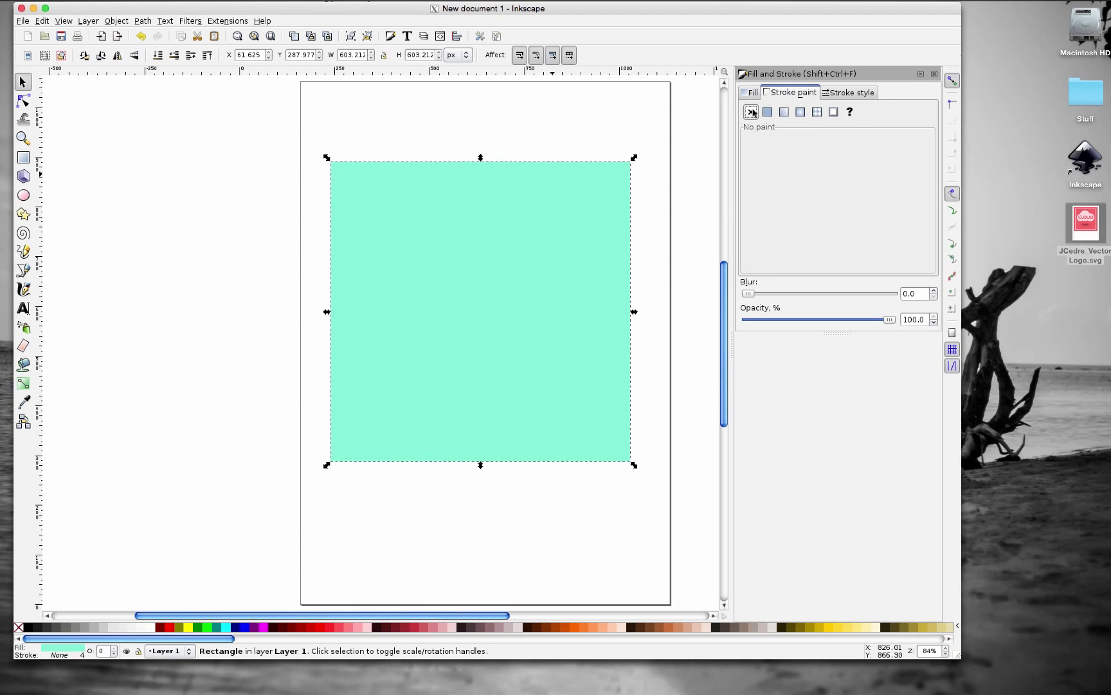
left_click(753, 94)
left_click(544, 128)
left_click(496, 268)
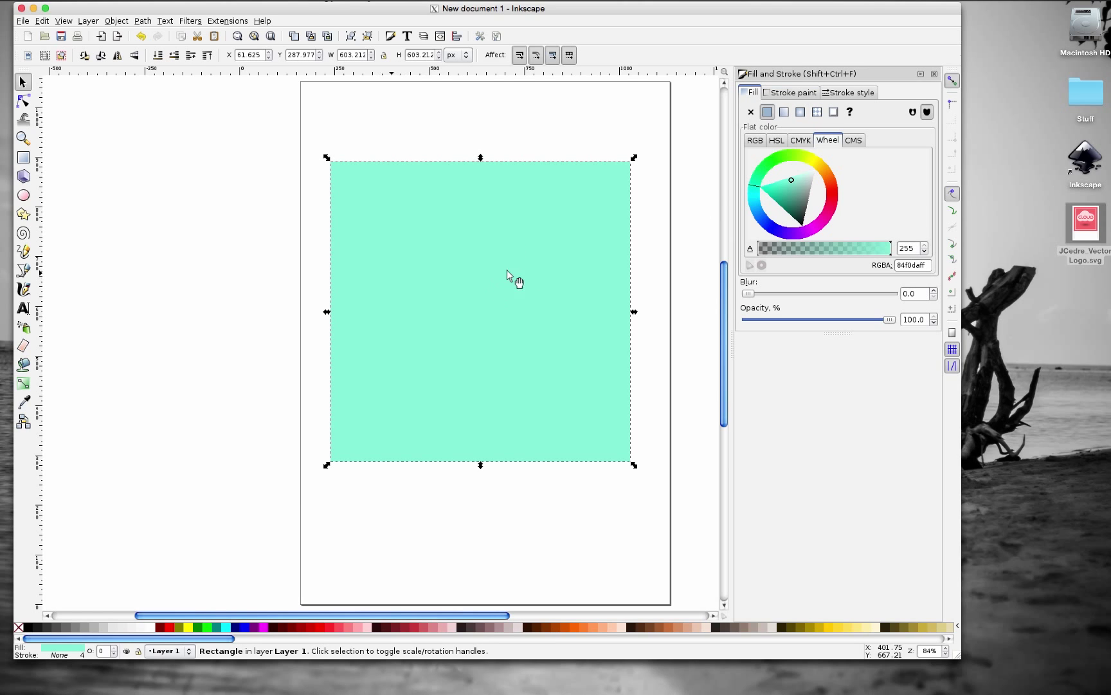
left_click(179, 237)
left_click(489, 244)
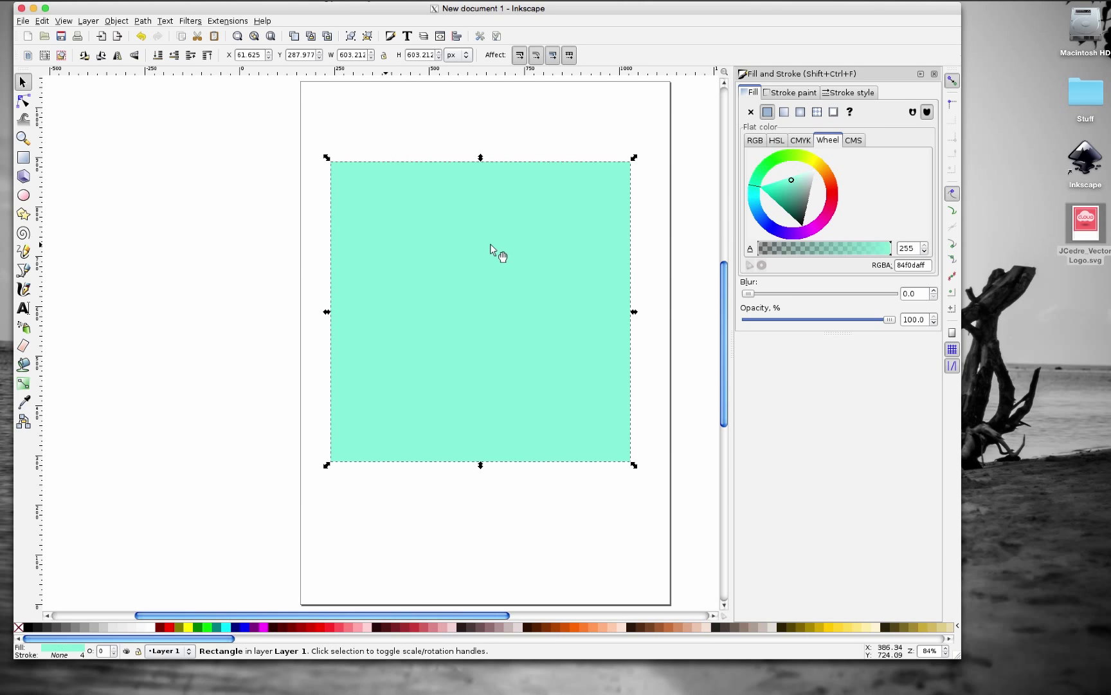
left_click(300, 267)
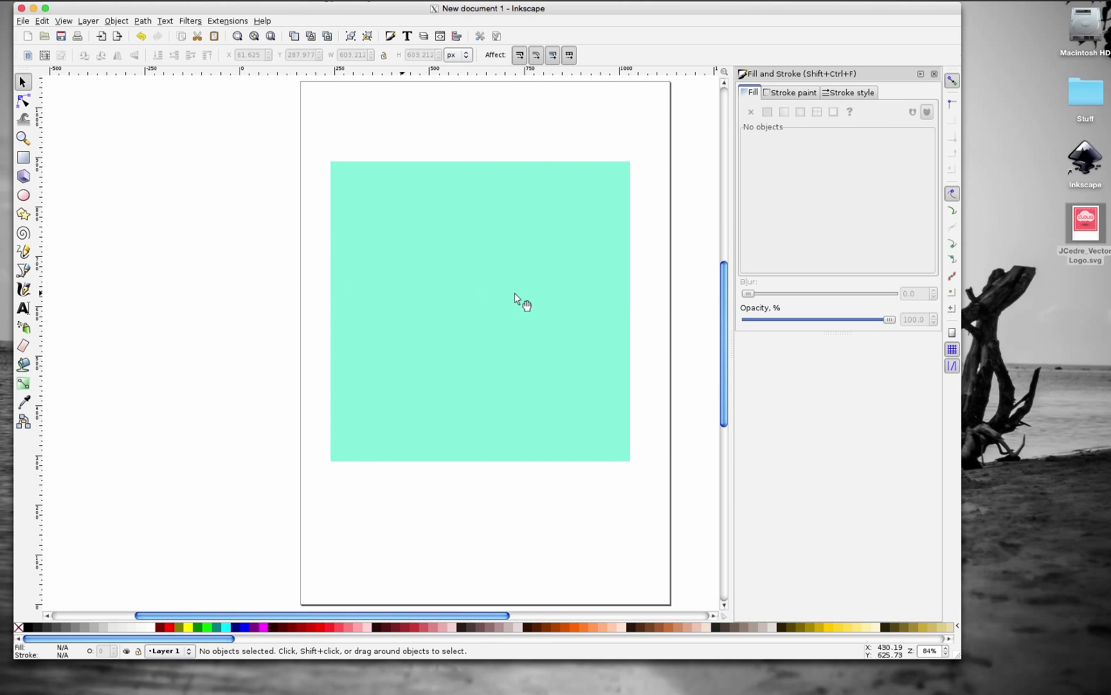
Step: Duplicate the mint square and scale the copy uniformly to about 484 px, placing it horizontally centred near the original's upper edge
left_click(497, 281)
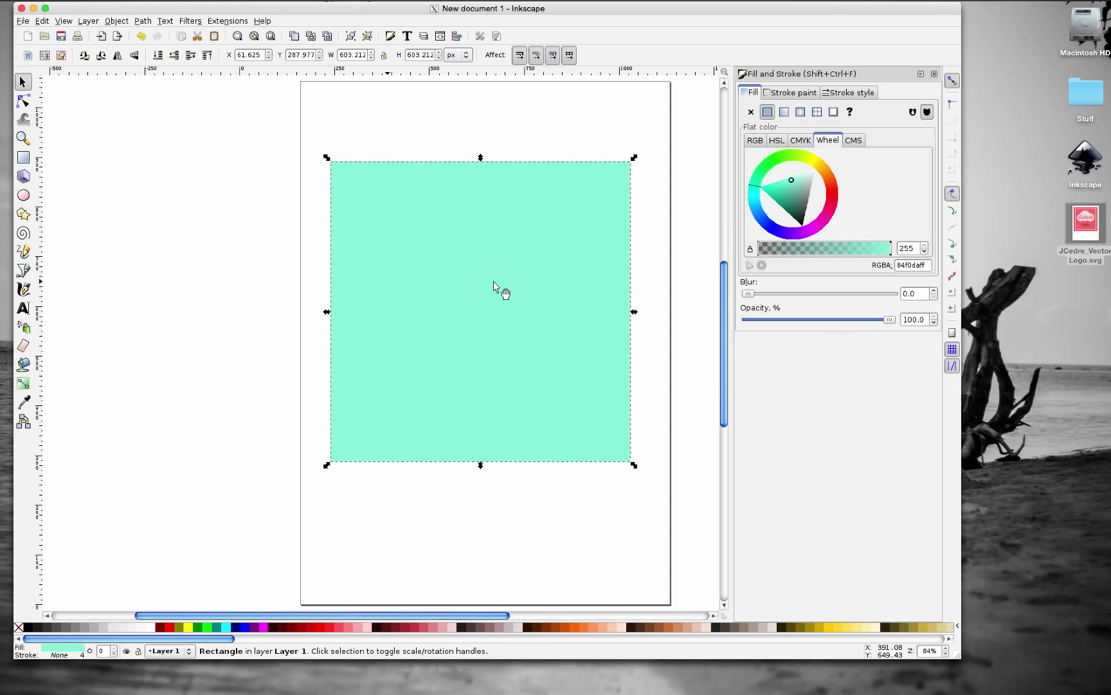
key("ctrl")
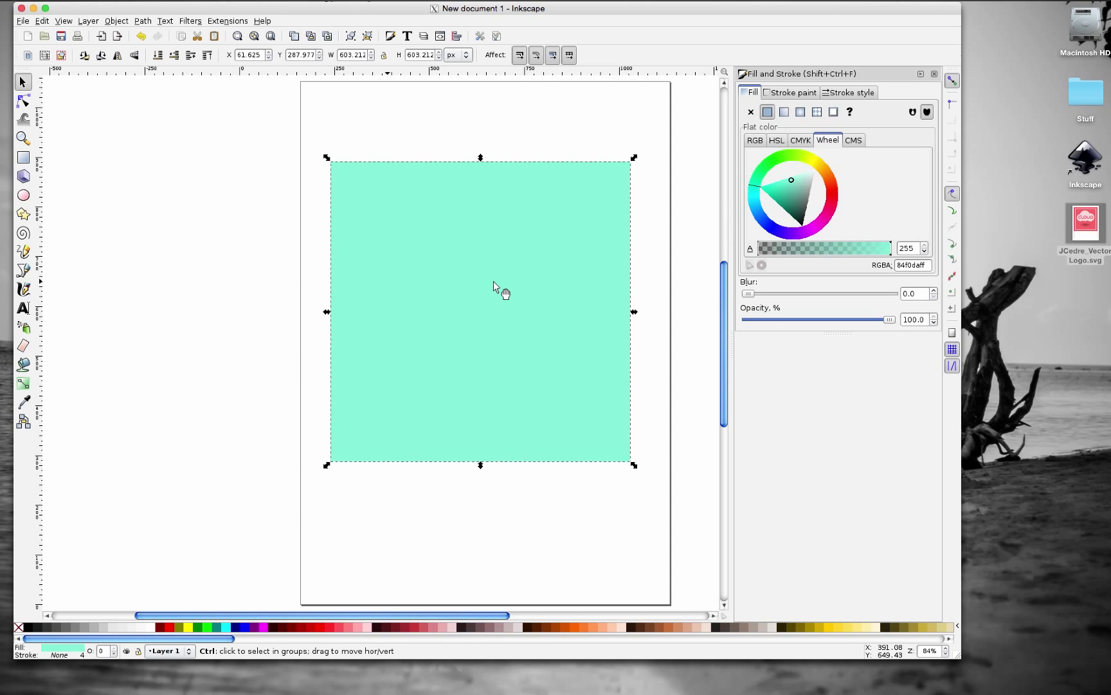
key("ctrl+d")
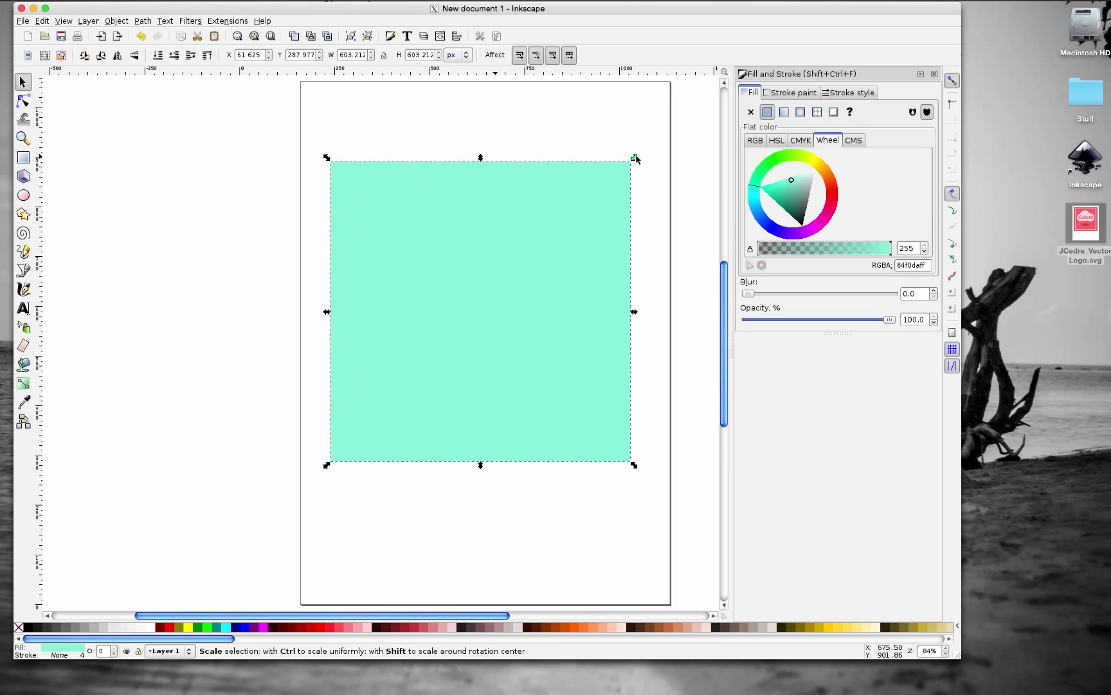
key("ctrl")
left_click_drag(636, 159, 574, 215)
left_click_drag(468, 311, 501, 250)
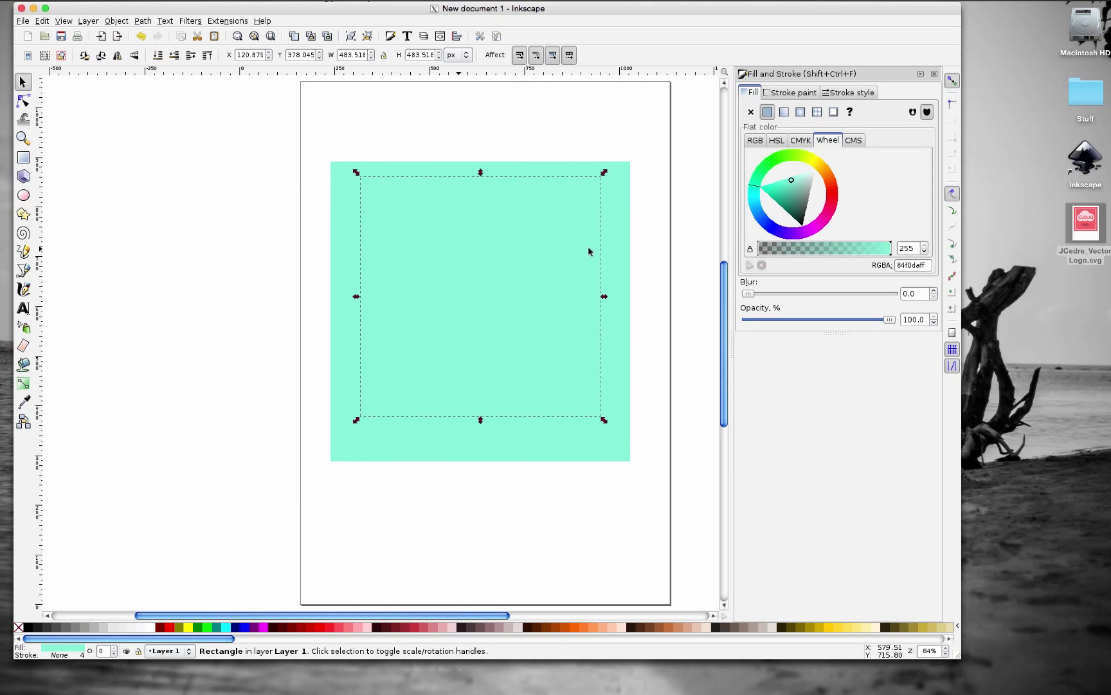
Step: Remove the smaller inner square's fill
left_click(750, 112)
left_click(786, 94)
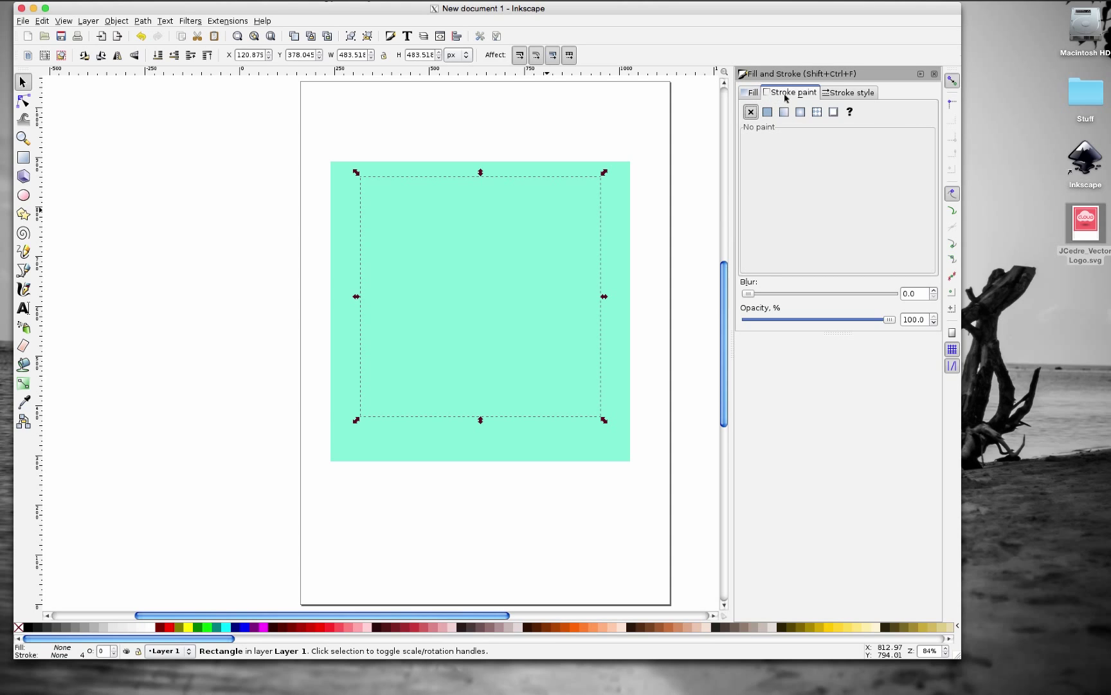
Step: Try flat colour, linear gradient, radial gradient and pattern fills on the inner square, and return it to no paint
left_click(753, 93)
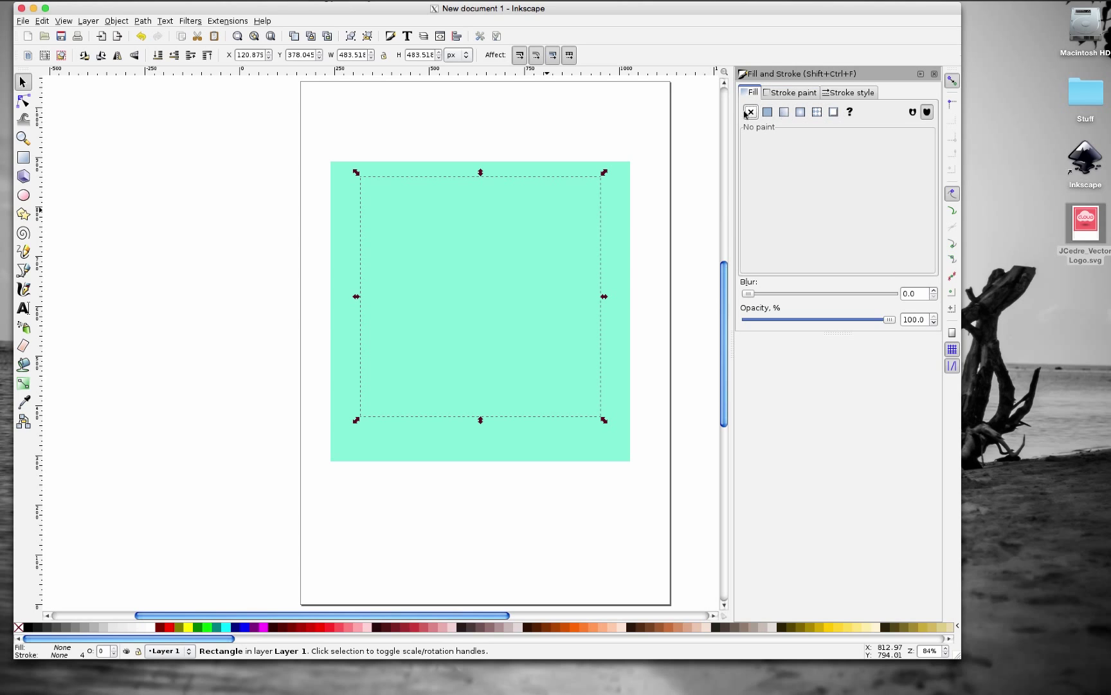
left_click(768, 112)
left_click(784, 111)
left_click(803, 113)
left_click(815, 113)
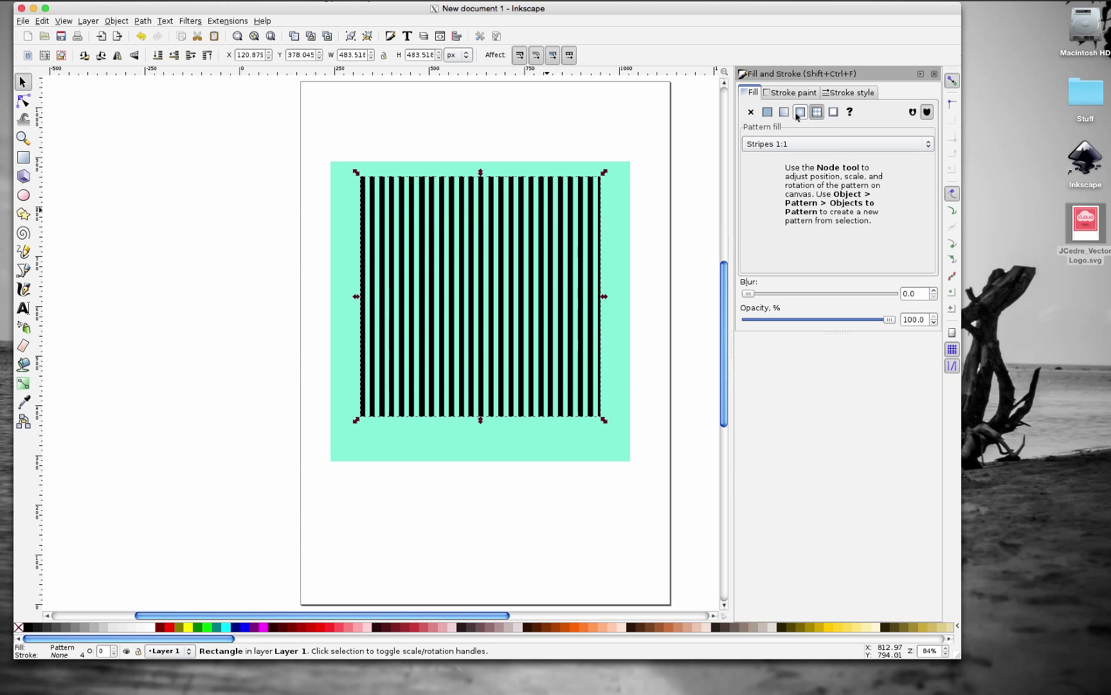
left_click(797, 113)
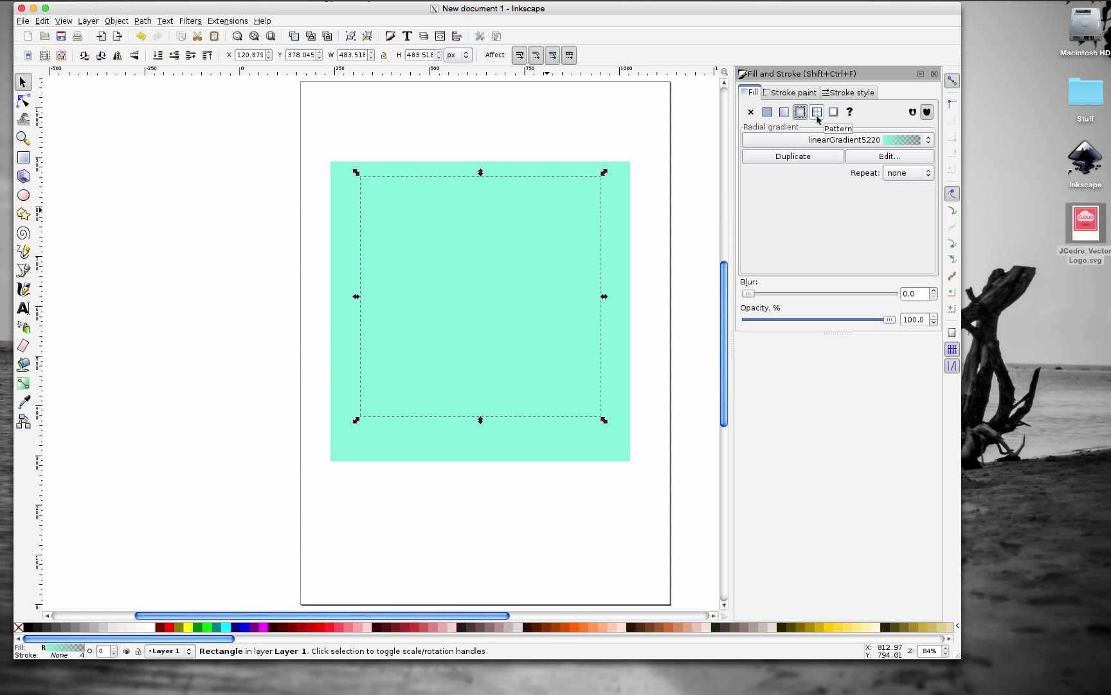
left_click(766, 113)
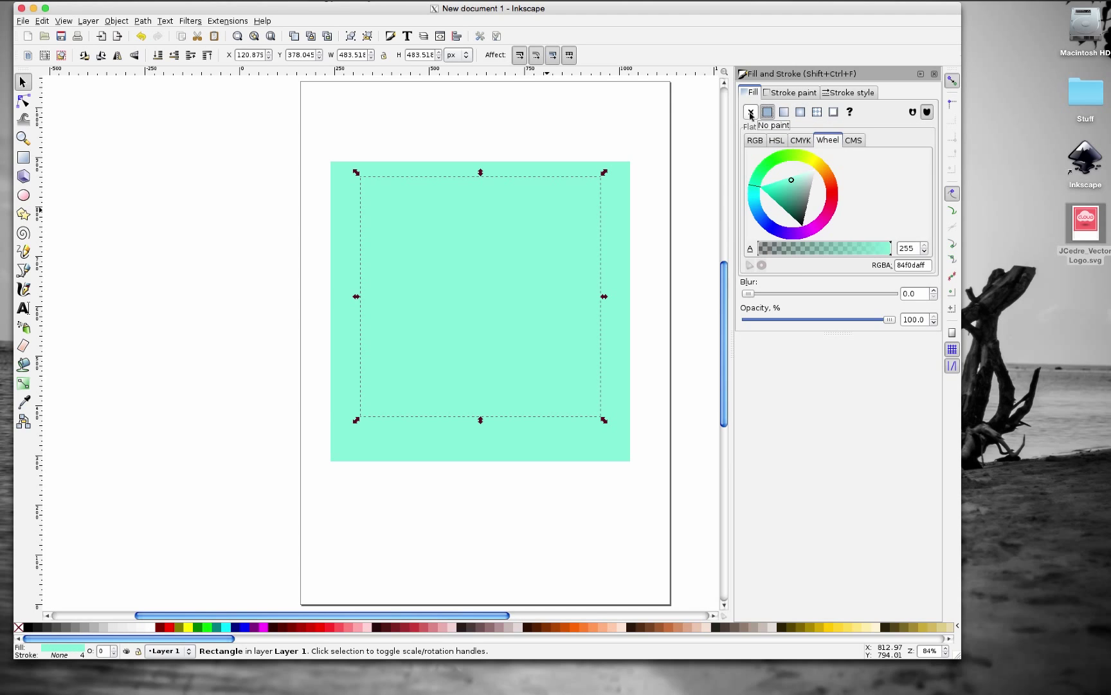
left_click(750, 112)
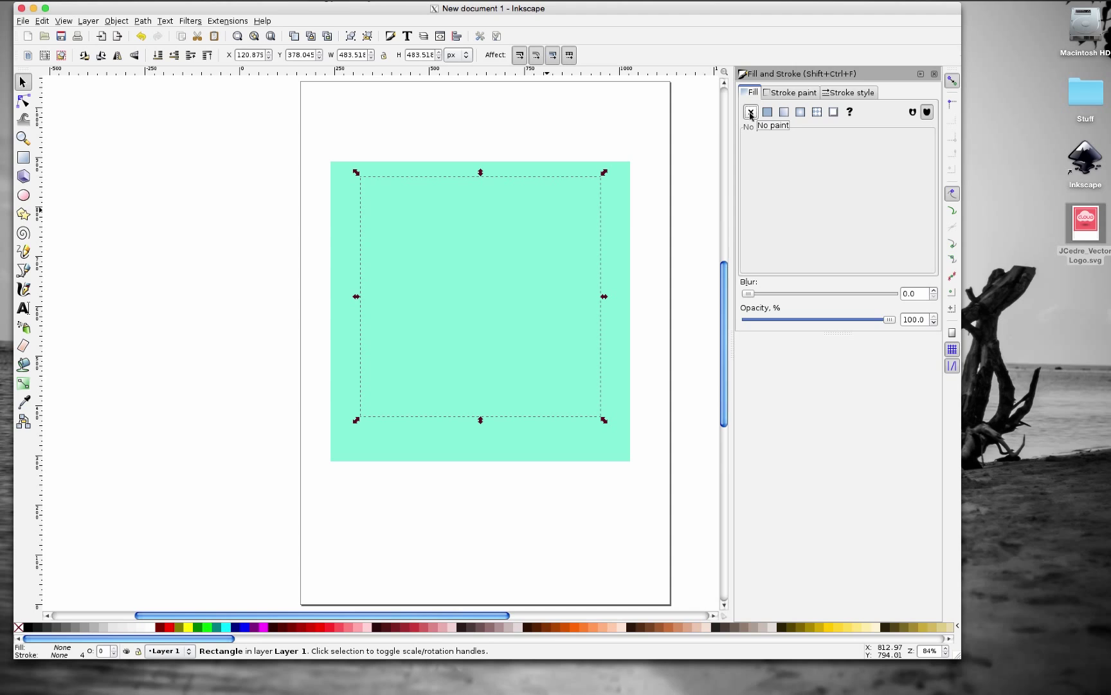
Step: Give the inner square a flat white stroke (RGBA ffffffff)
left_click(797, 95)
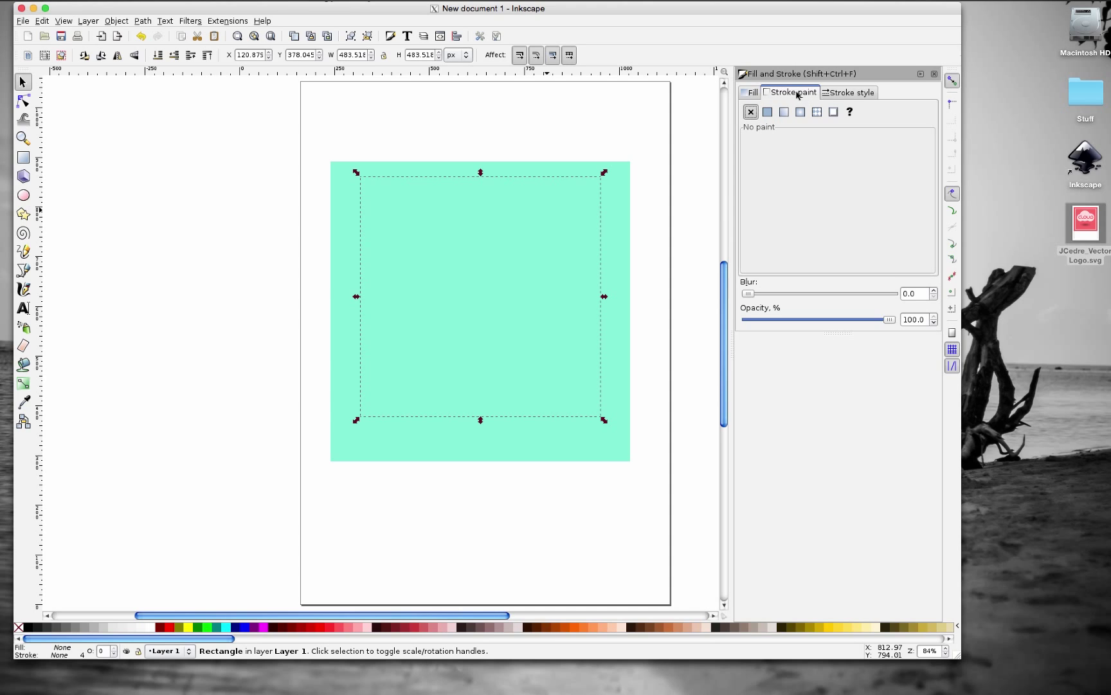
left_click(767, 112)
left_click_drag(788, 209, 760, 251)
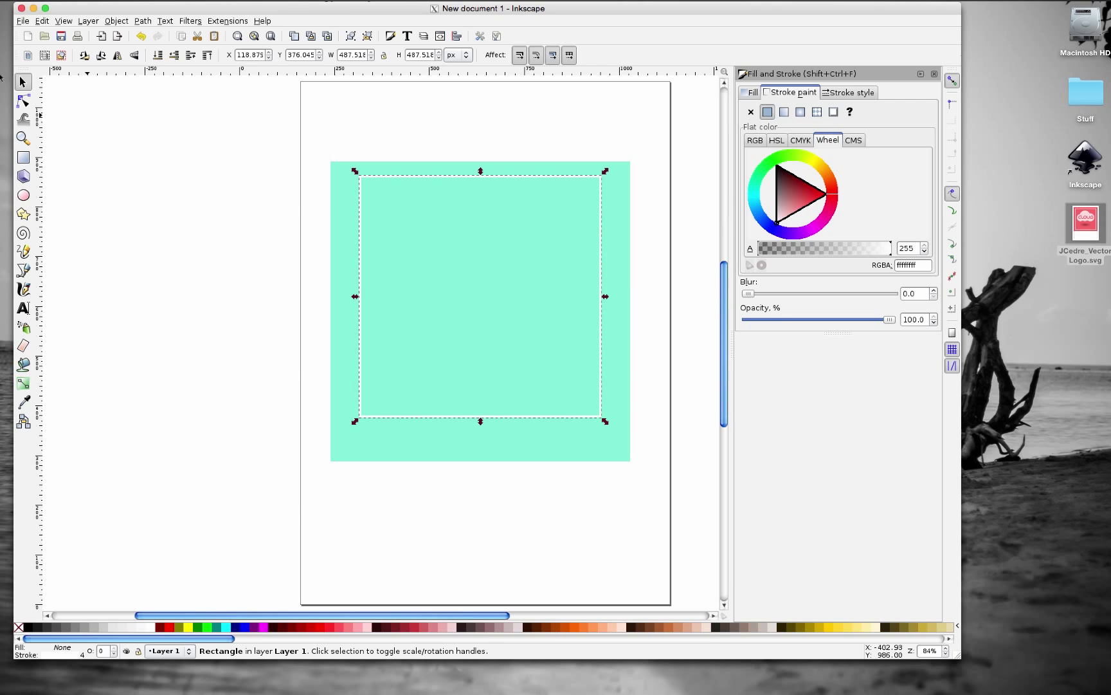
left_click(307, 315)
left_click(530, 332)
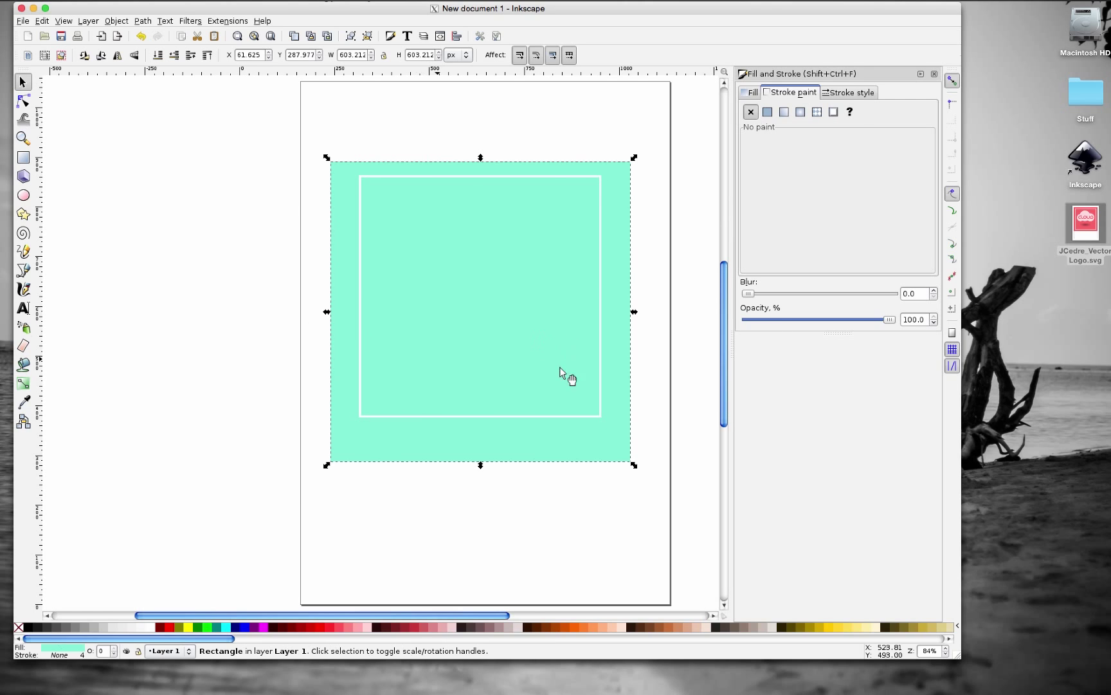
Step: Scale the white frame uniformly to about 525 px and move it roughly to the middle of the mint square
left_click(601, 420)
left_click_drag(606, 422, 625, 455)
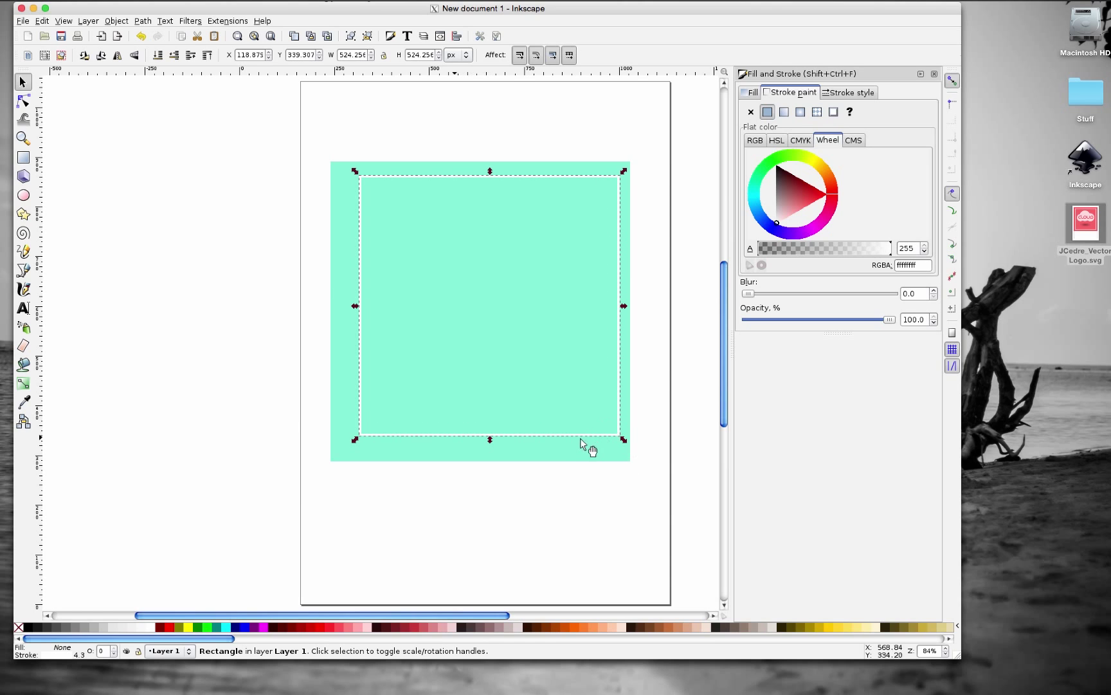
left_click_drag(566, 435, 614, 445)
left_click(179, 138)
left_click(511, 180)
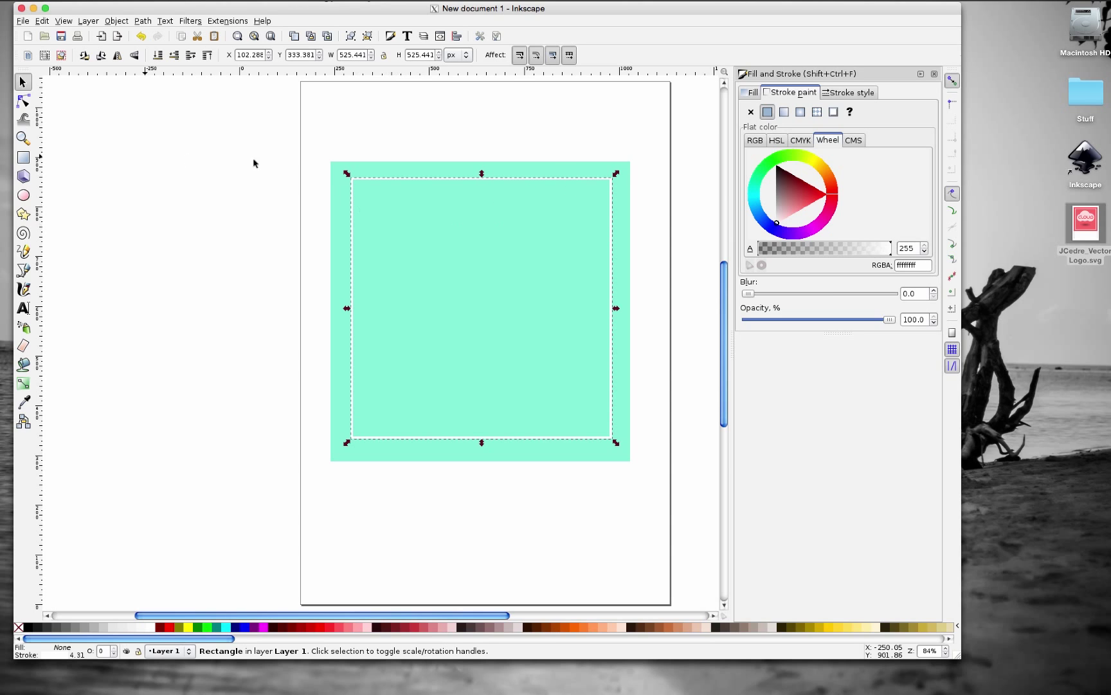
left_click(283, 192)
left_click(442, 181)
key("shift")
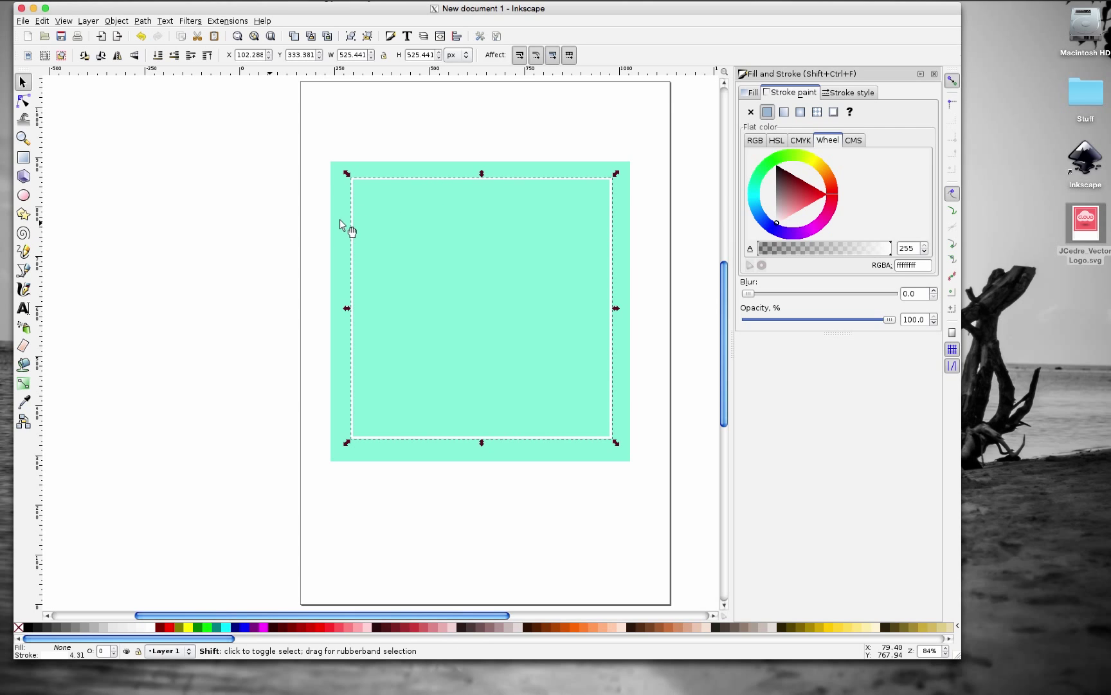
left_click(341, 222, "shift")
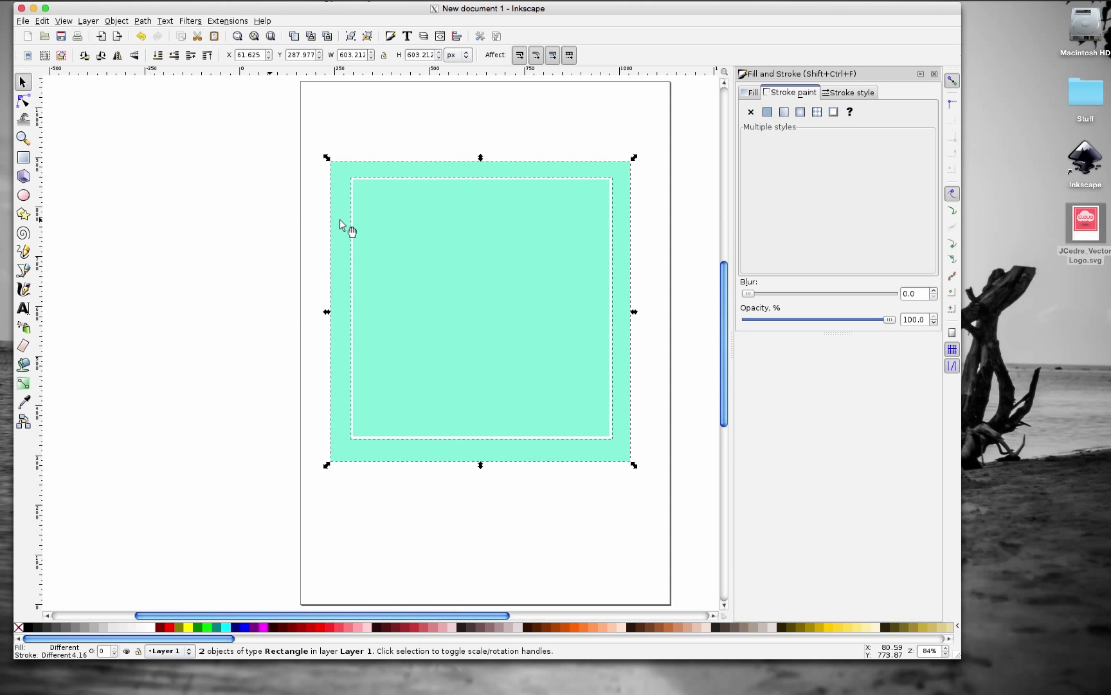
key("Escape")
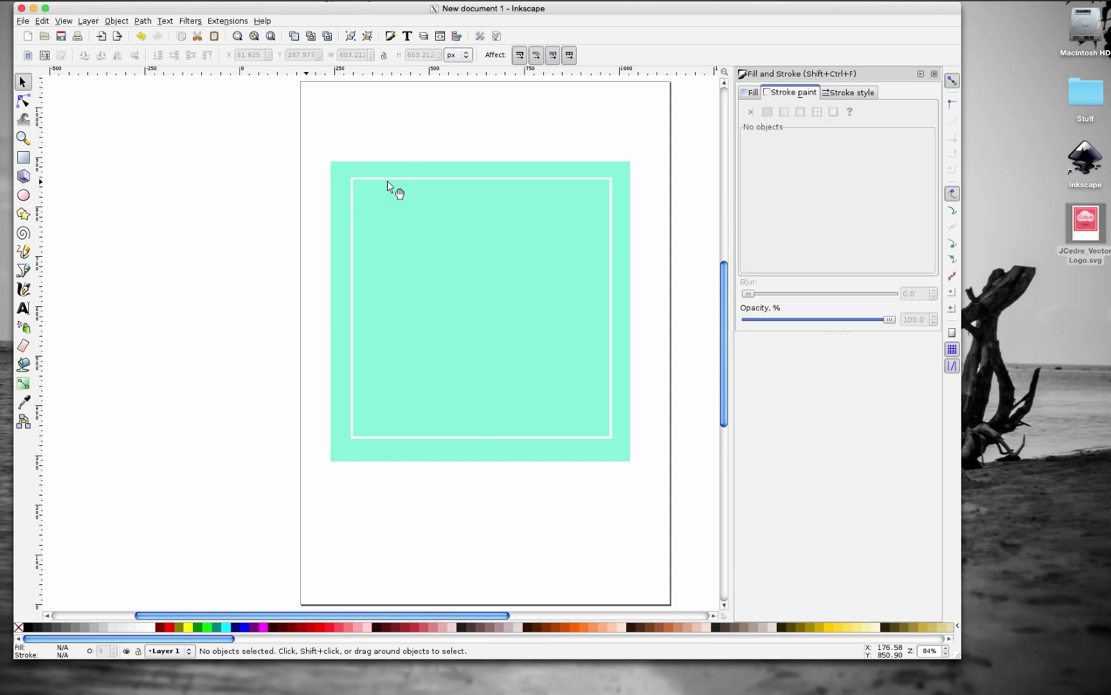
Step: Centre the white frame and the mint square on each other along both the vertical and horizontal axes
left_click(387, 180)
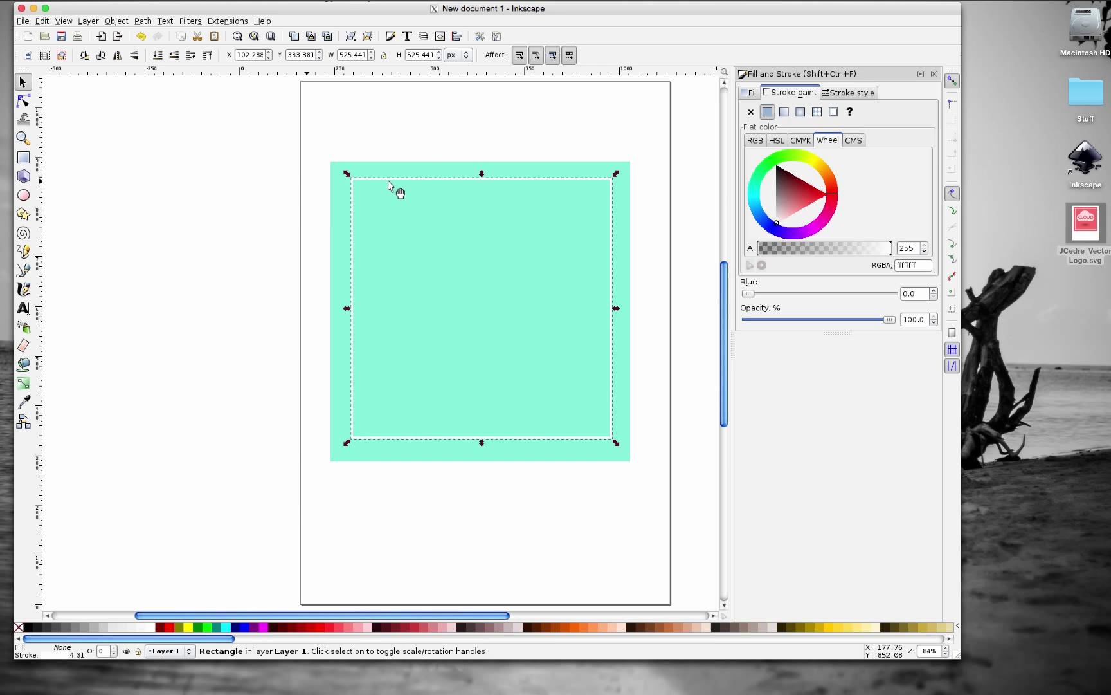
left_click(339, 219, "shift")
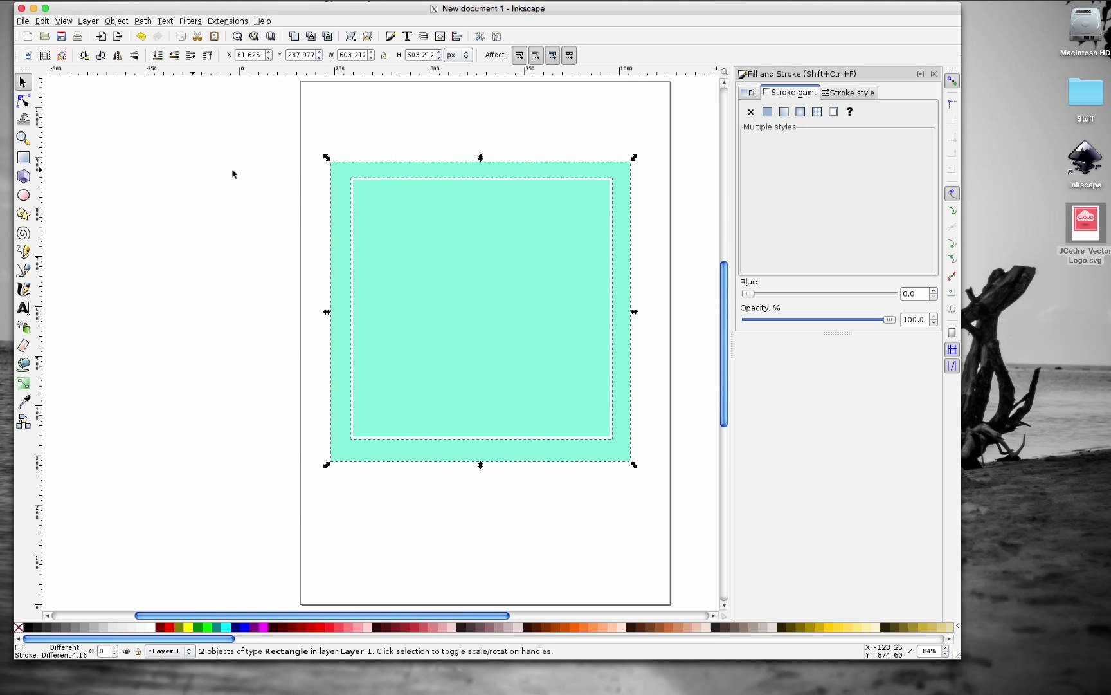
left_click(457, 37)
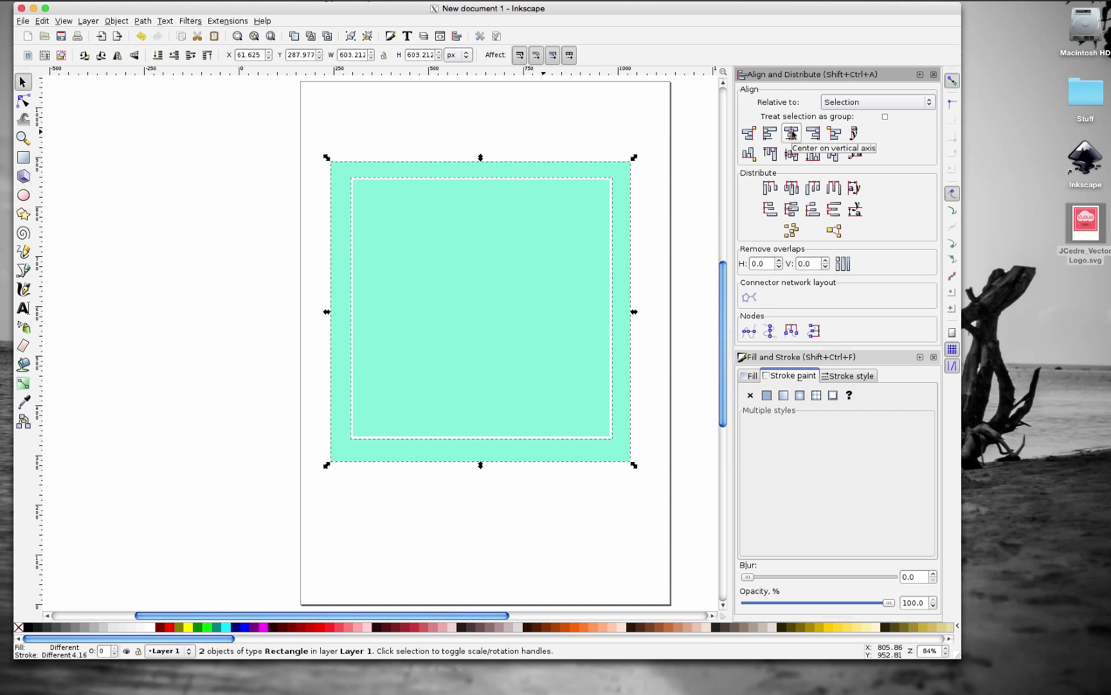
left_click(793, 133)
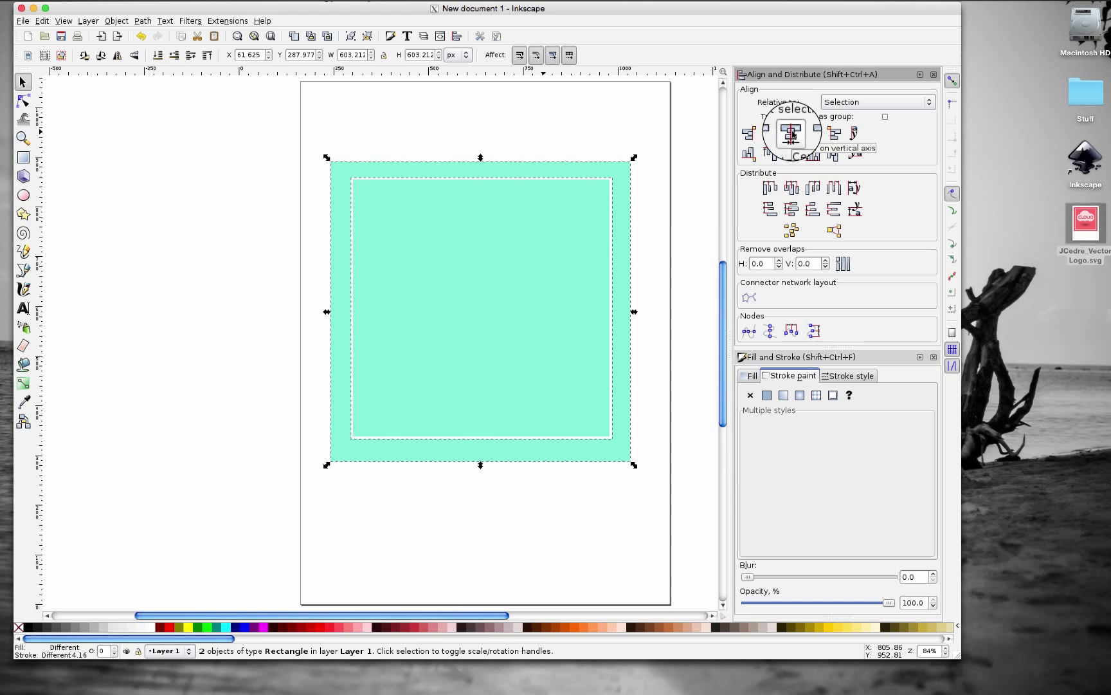
left_click(792, 134)
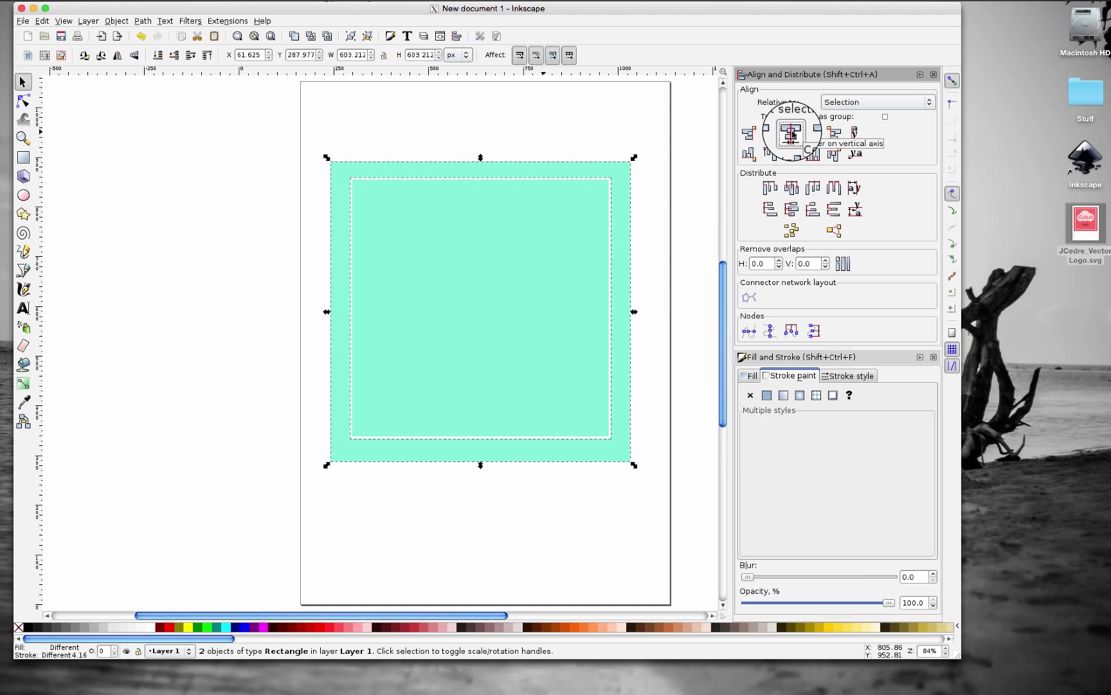
left_click(793, 155)
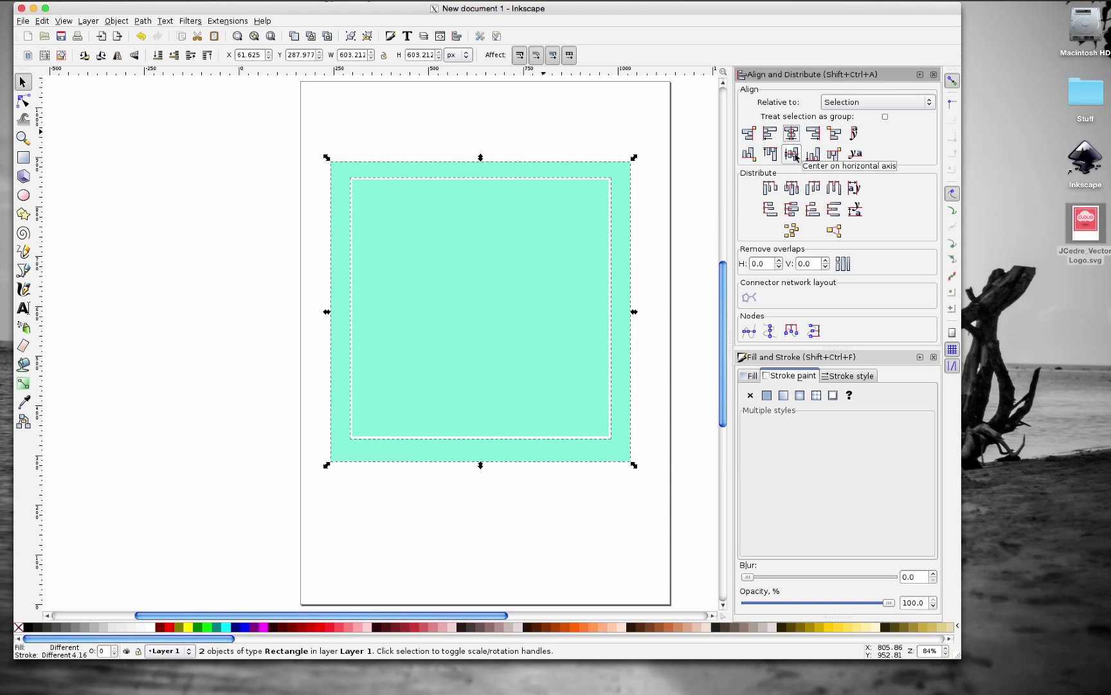
left_click(795, 156)
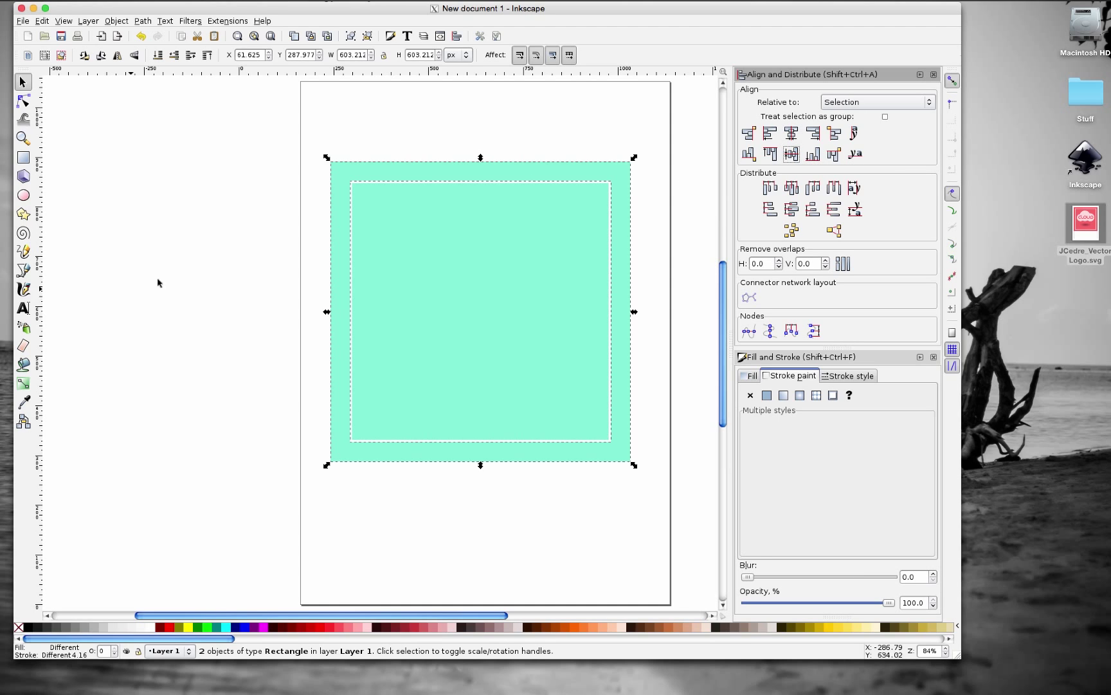
left_click(222, 228)
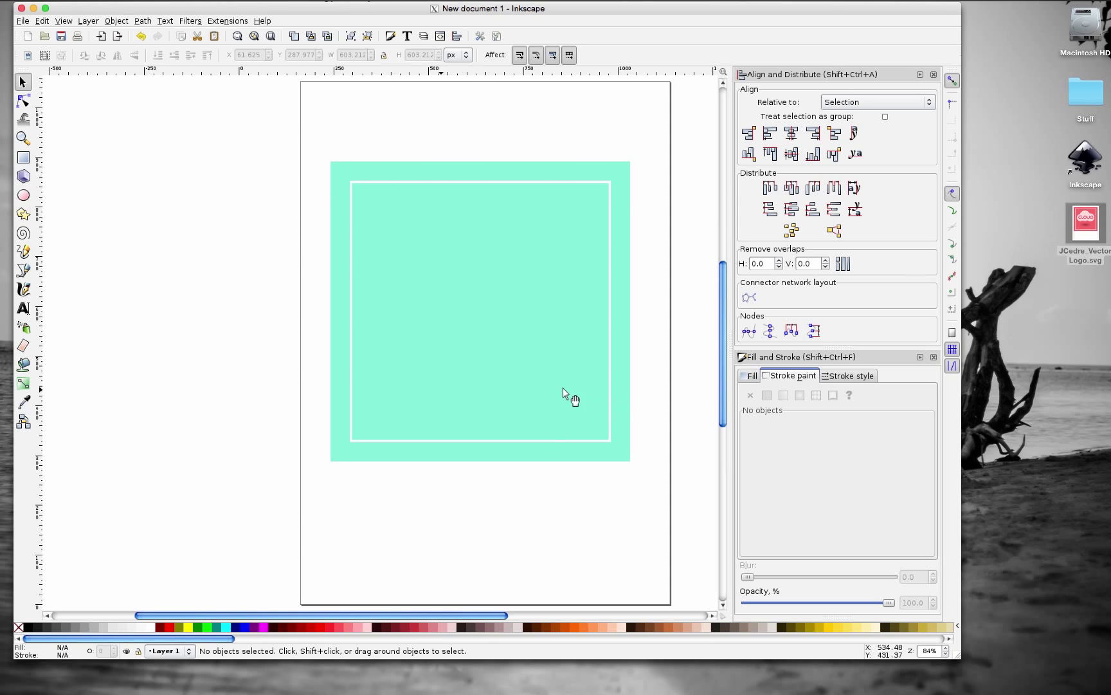
left_click(934, 74)
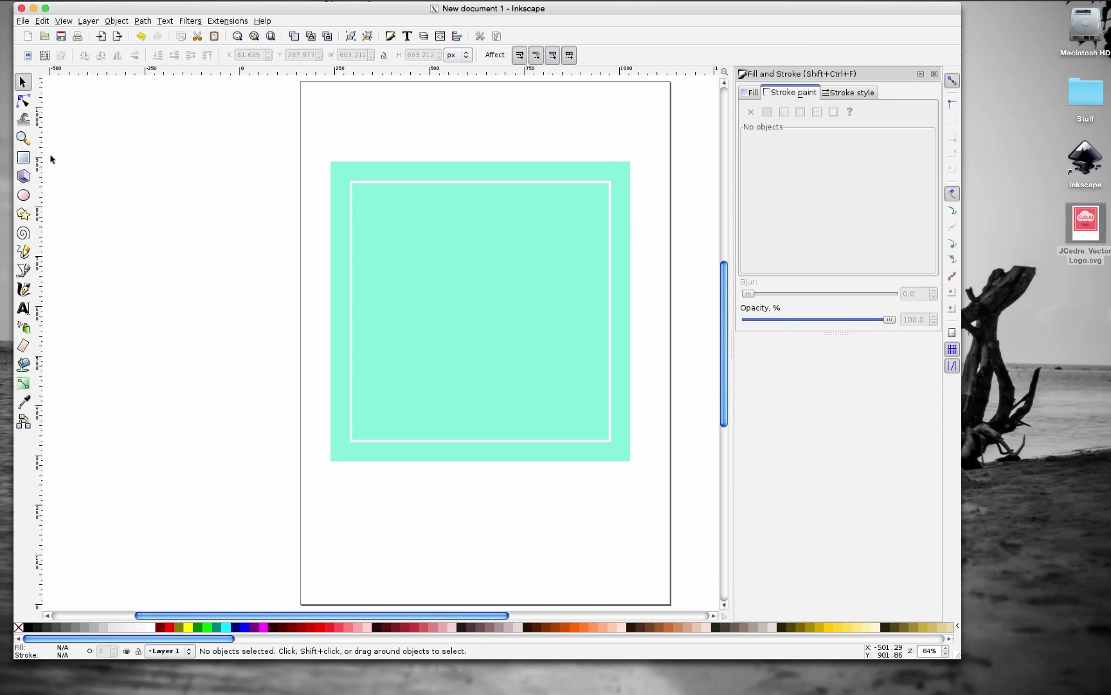
Step: Draw a perfect circle about 184 px wide in the upper-left part of the white frame
left_click(23, 195)
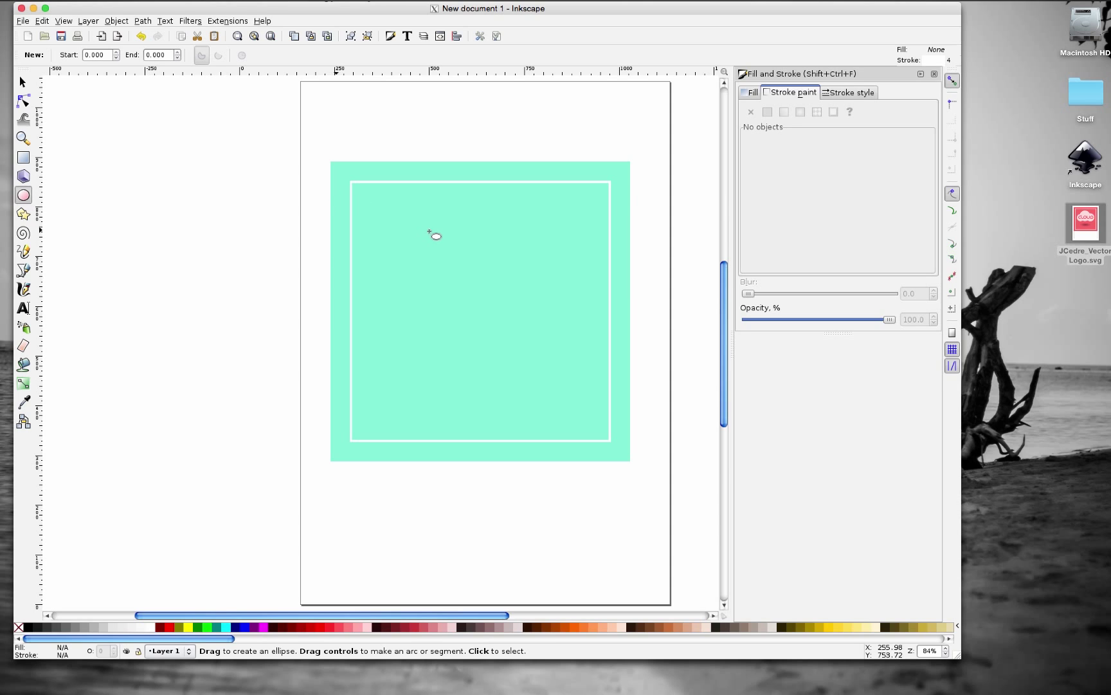
key("ctrl")
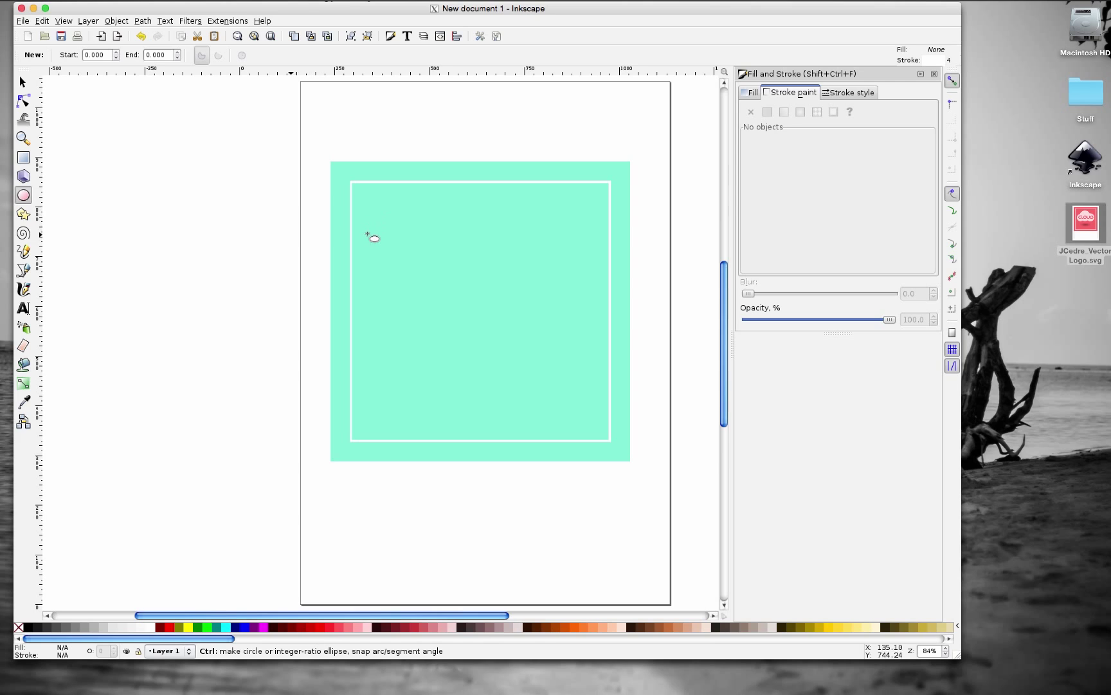
mouse_move(367, 236)
left_mouse_down()
mouse_move(449, 342)
mouse_move(460, 330)
left_mouse_up()
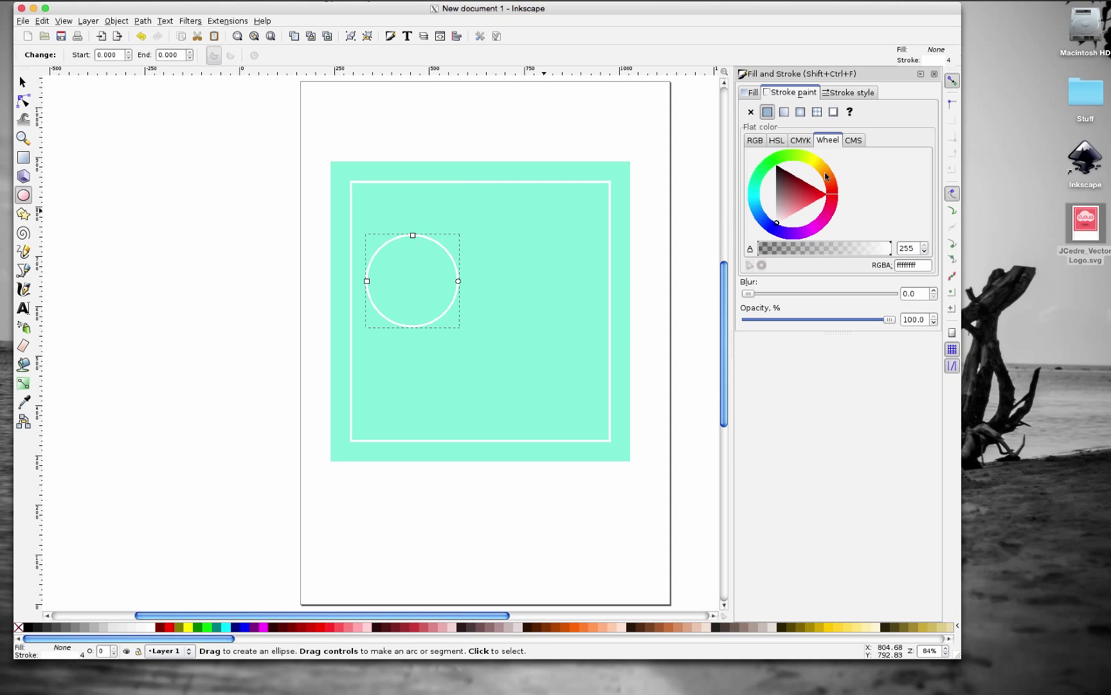
Step: Remove the circle's stroke and set its flat fill to white (RGBA ffffffff)
left_click(751, 112)
left_click(753, 92)
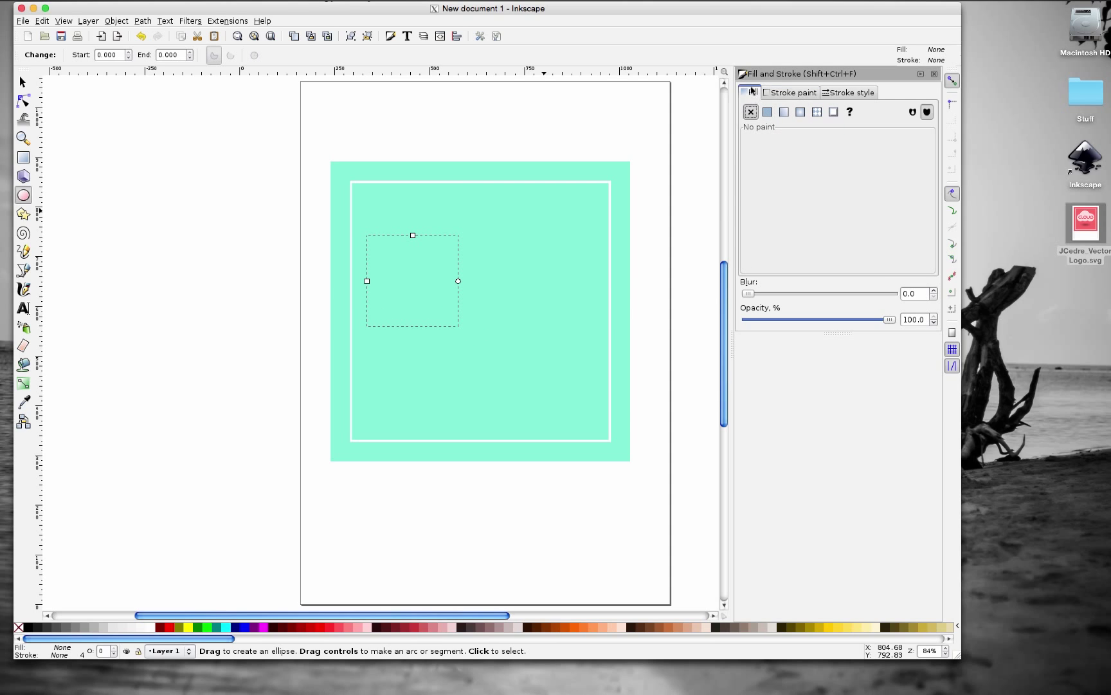
left_click(767, 112)
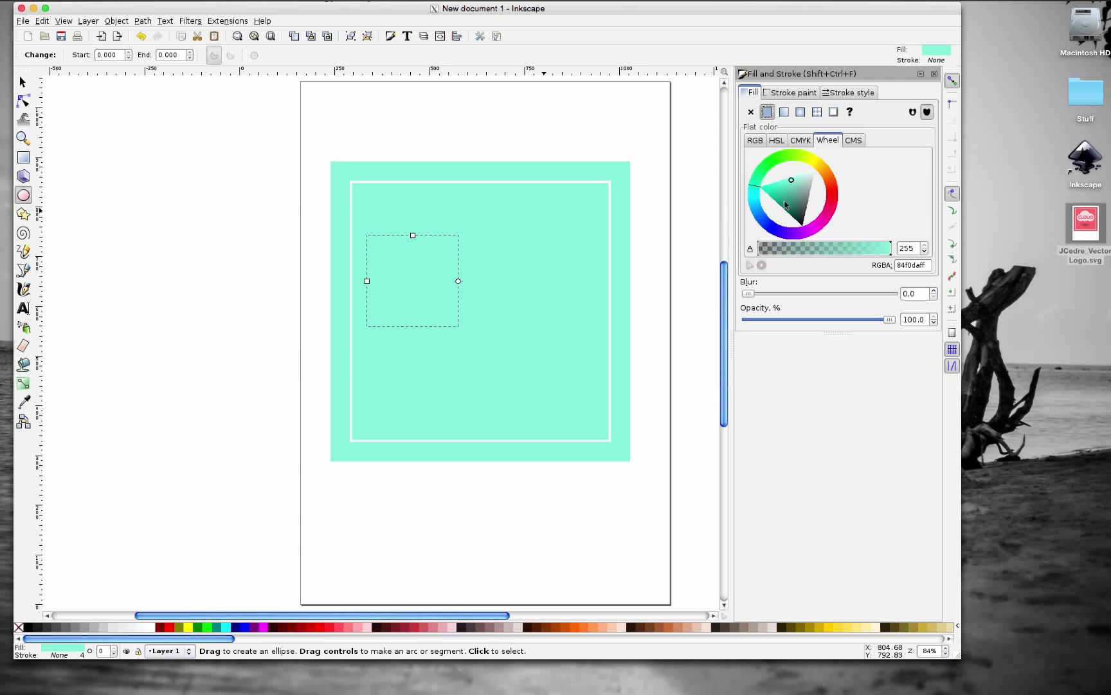
left_click_drag(791, 196, 820, 170)
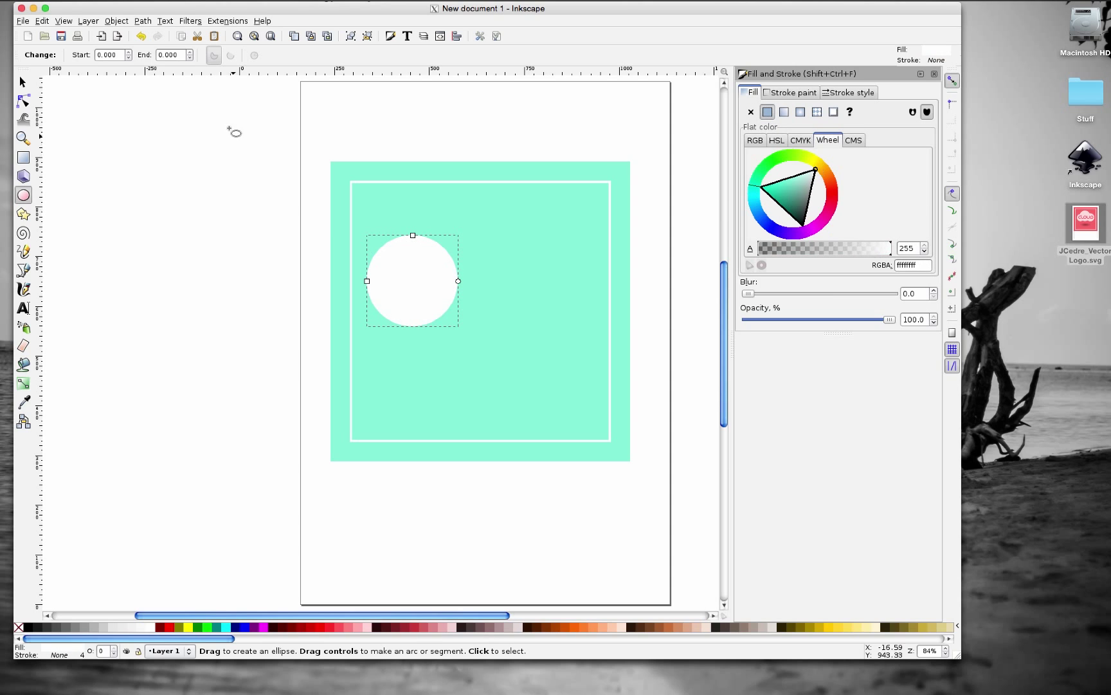
Step: Duplicate the white circle, offset the copy to overlap the original's right side, and scale it uniformly to about 237 px
left_click(23, 82)
left_click_drag(431, 288, 472, 296)
key("ctrl")
key("ctrl+d")
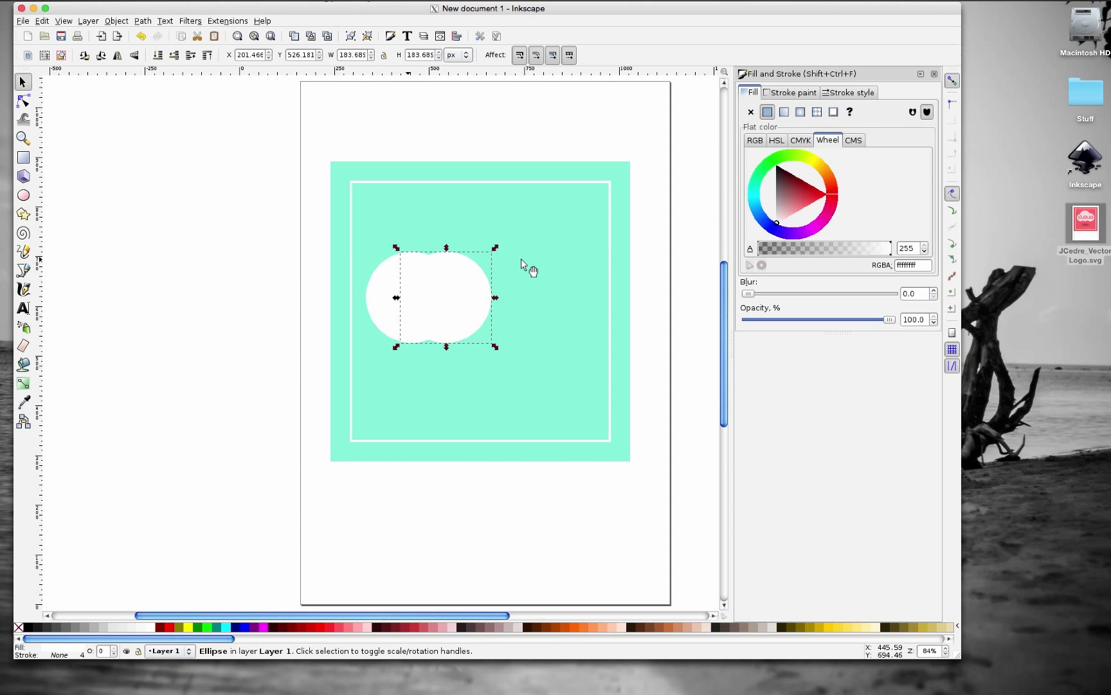
key("ctrl")
left_click_drag(496, 253, 544, 226)
left_click_drag(453, 285, 450, 286)
Step: Duplicate the left circle and place the copy on the right side of the large circle to complete the cloud shape
left_click(389, 308)
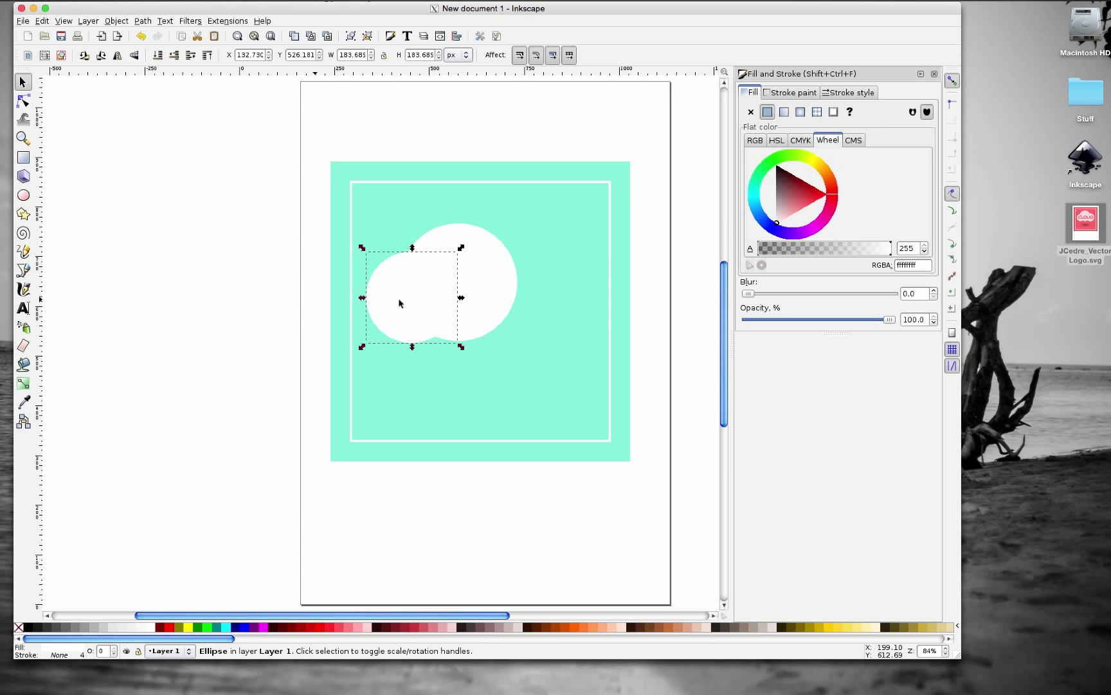
key("ctrl+d")
left_click_drag(400, 303, 498, 293)
left_click(129, 216)
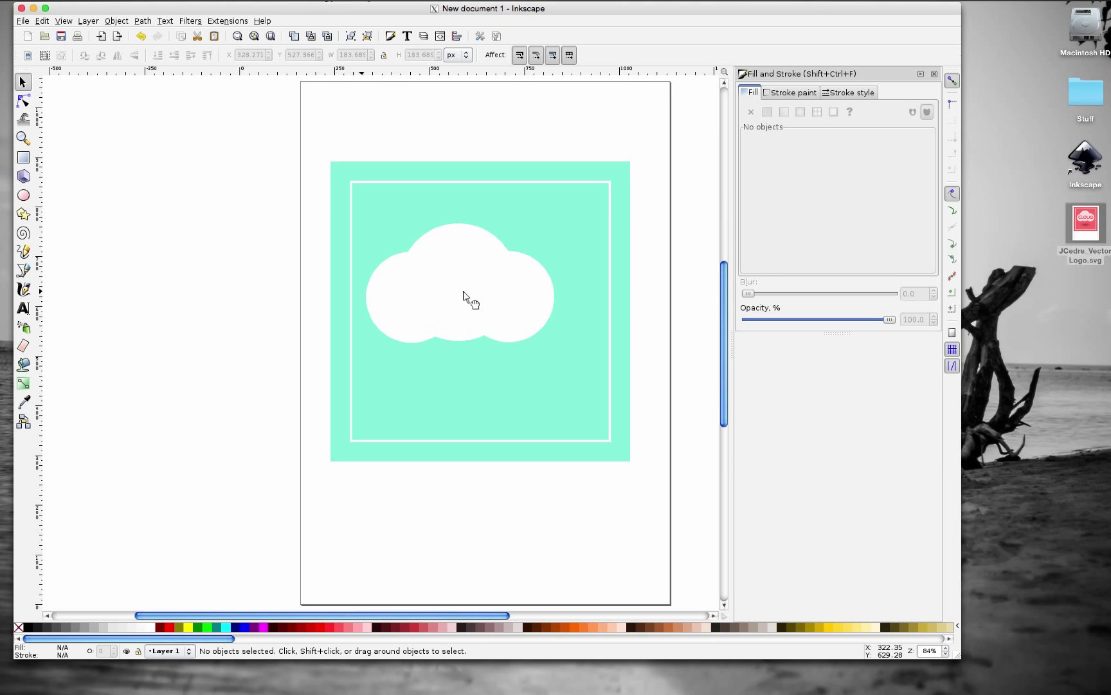
Step: Scale the cloud's right circle down uniformly to about 171 px
left_click(503, 284)
left_click_drag(558, 247, 551, 254)
left_click(266, 226)
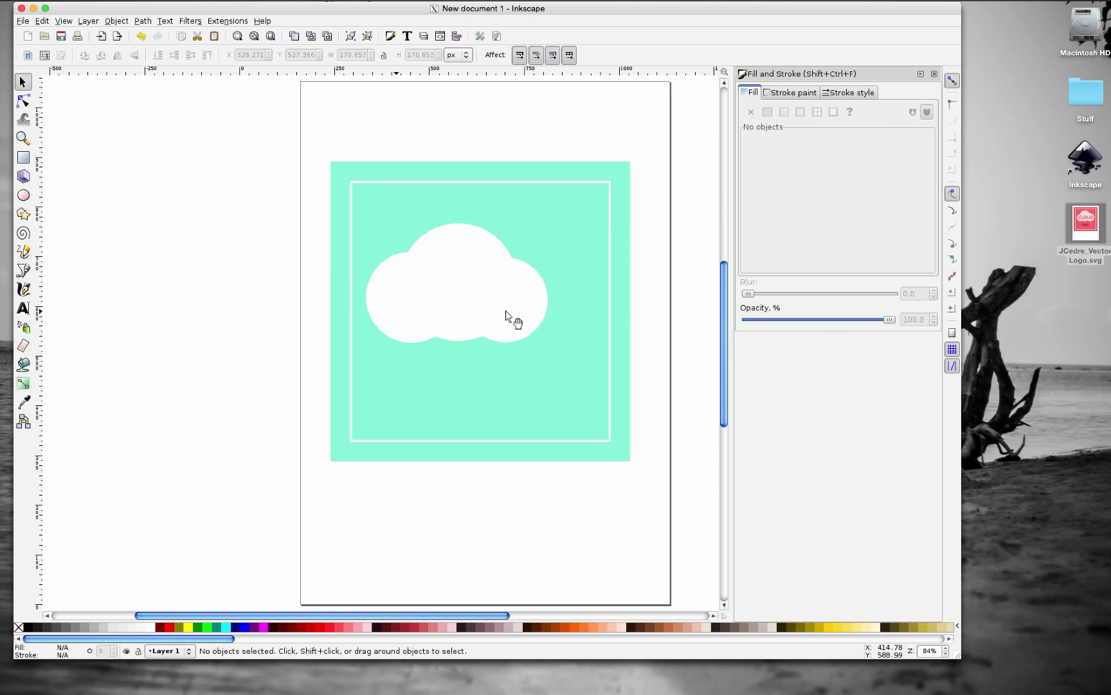
left_click(426, 311)
left_click(532, 309, "shift")
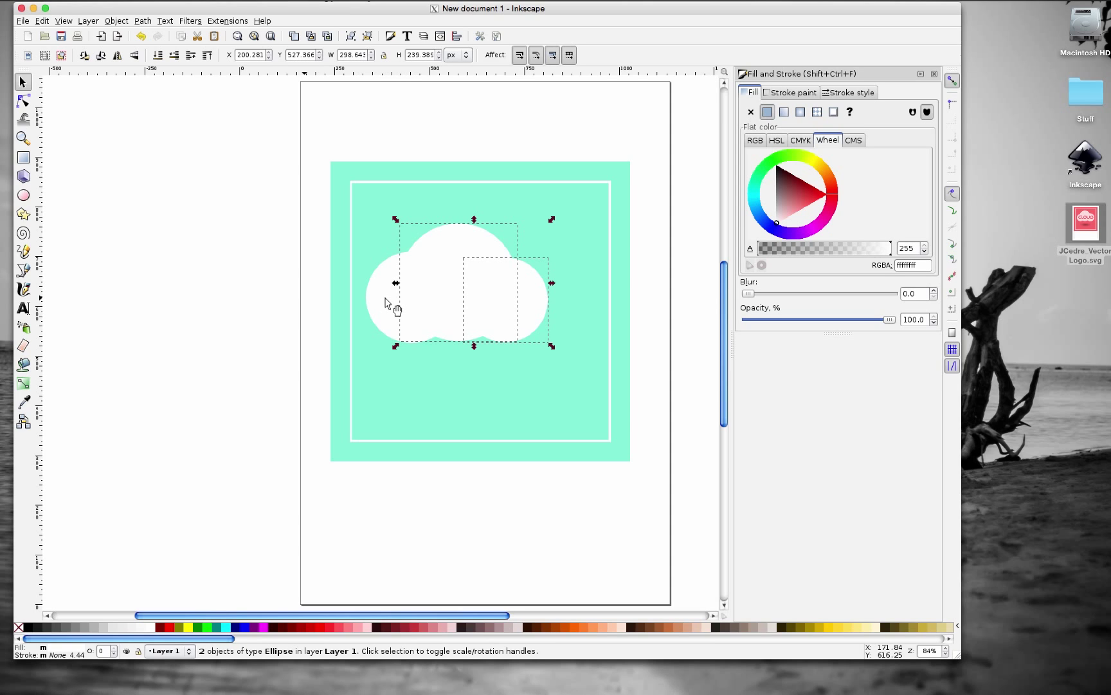
left_click(170, 273)
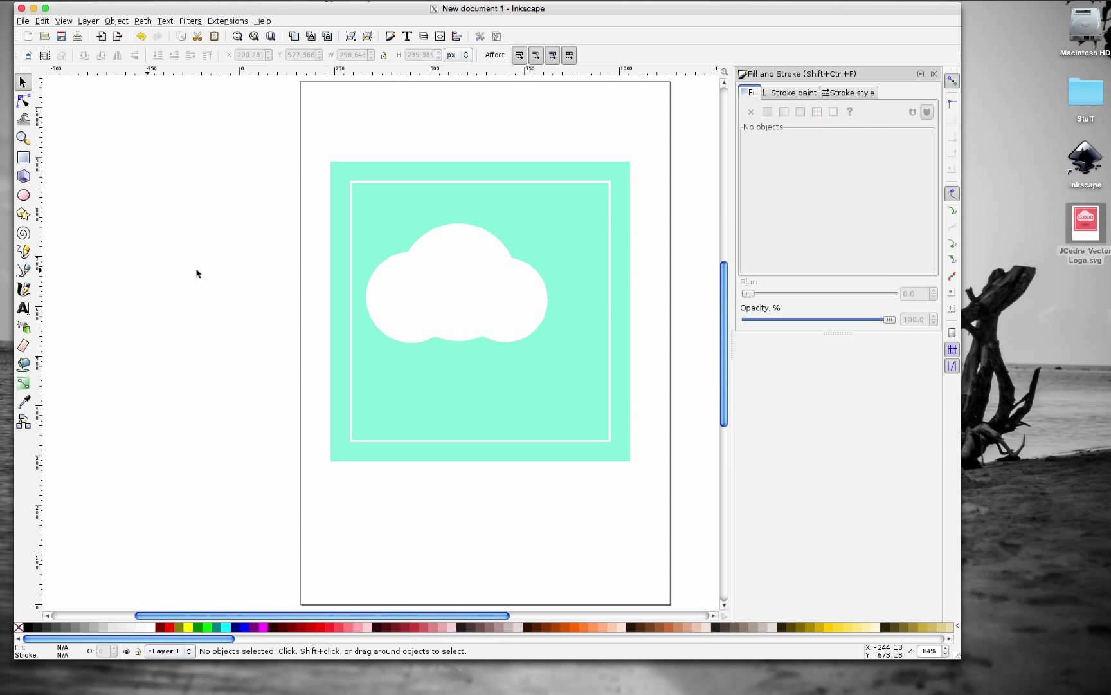
Step: Merge the three white circles into a single cloud path with Union
left_click(472, 273)
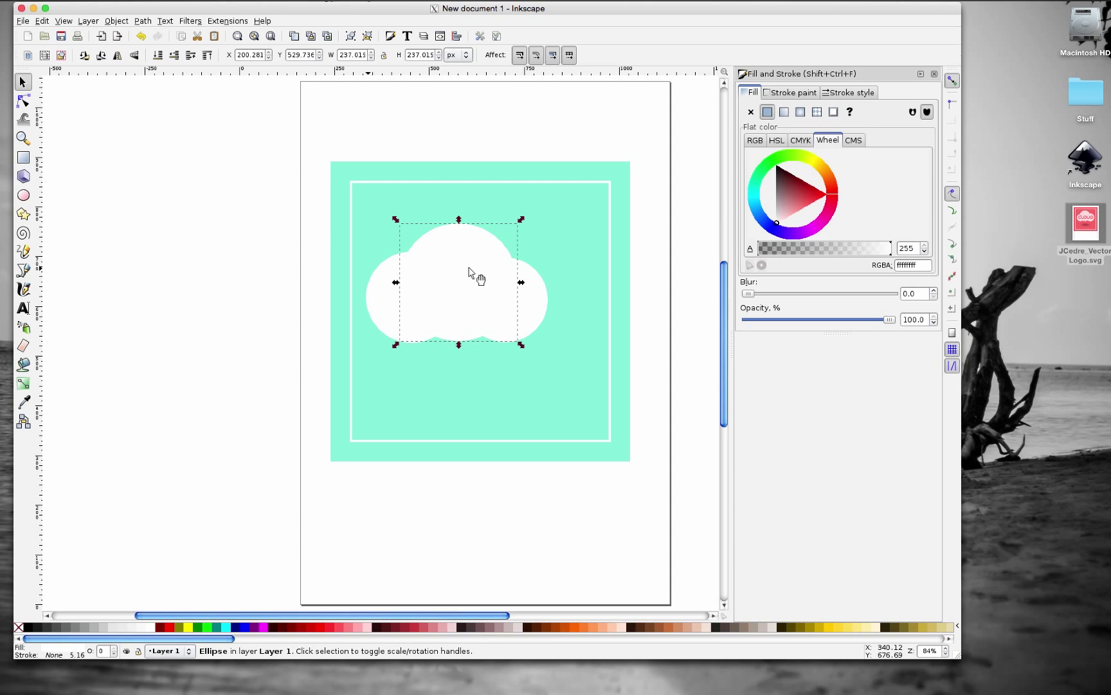
left_click(540, 307, "shift")
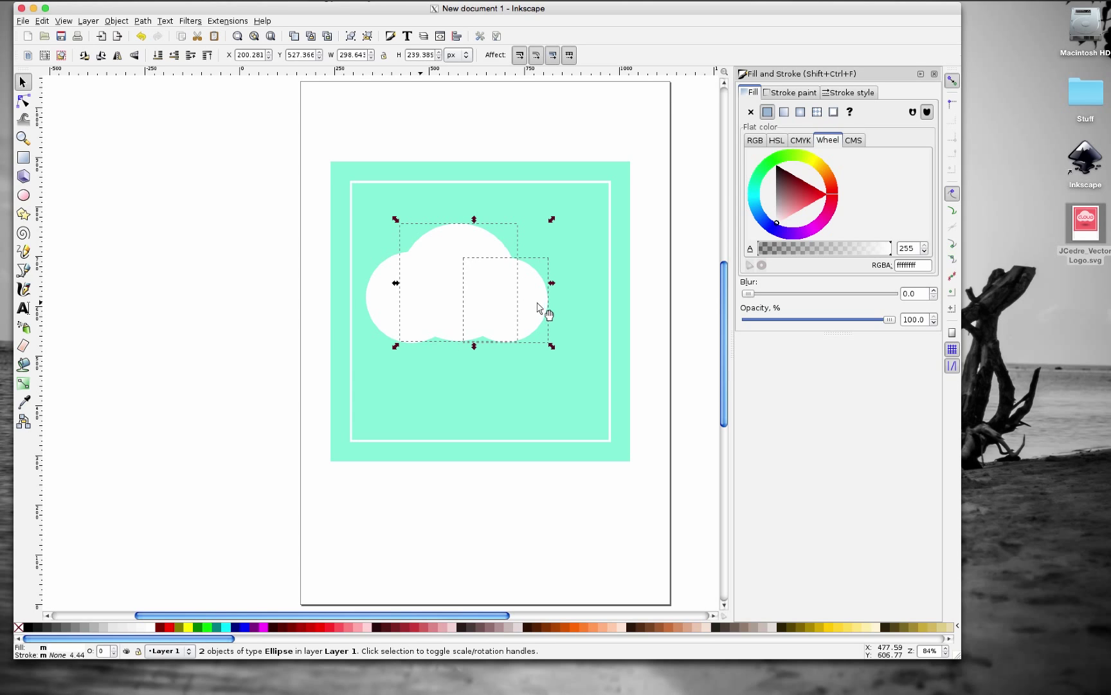
left_click(386, 296, "shift")
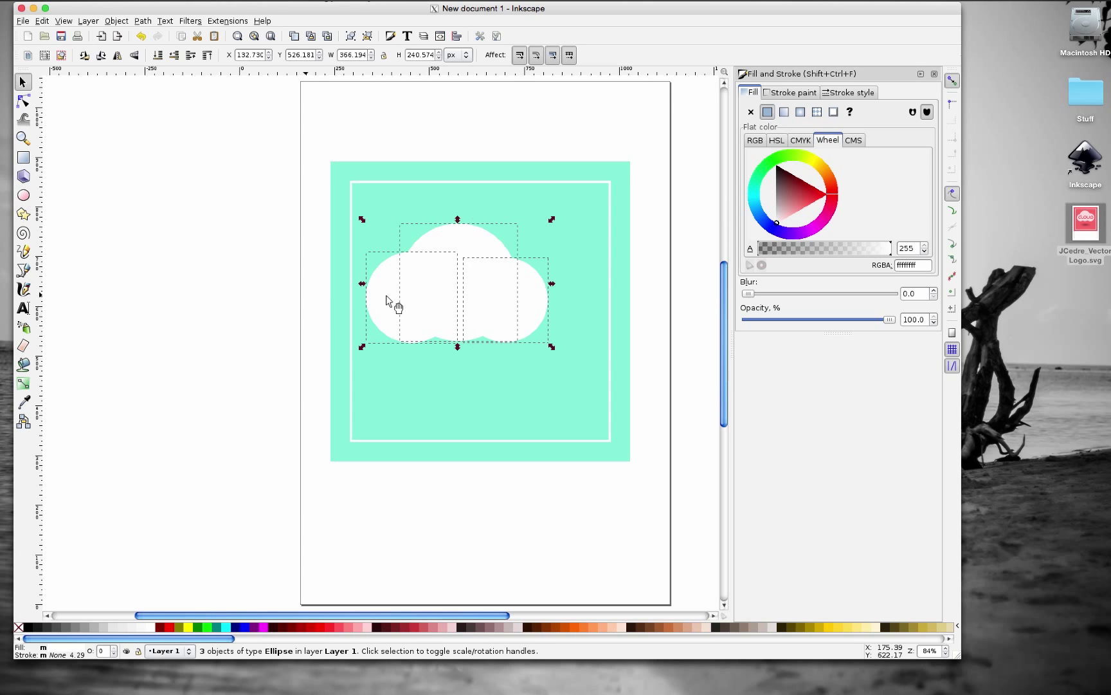
left_click(115, 22)
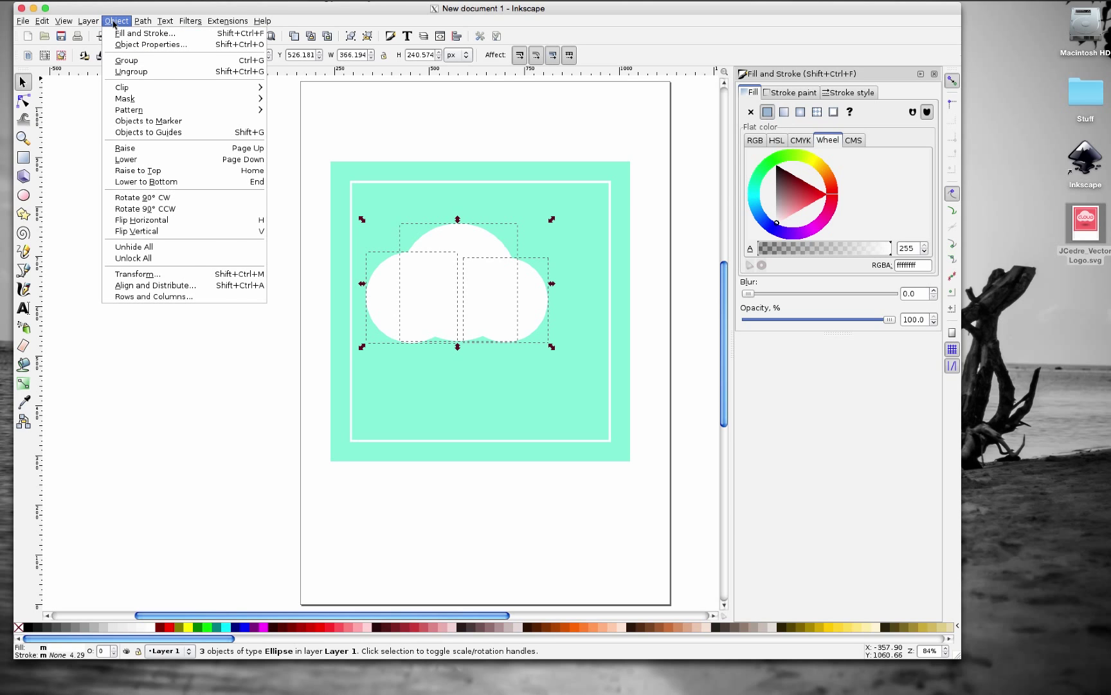
mouse_move(145, 25)
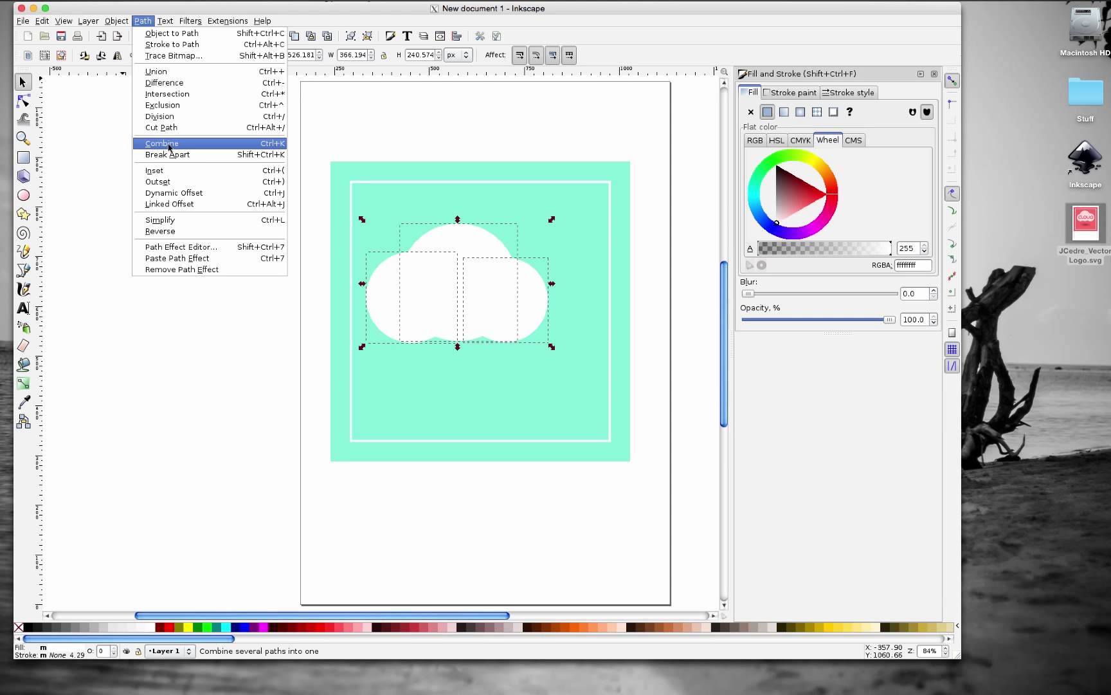
left_click(165, 72)
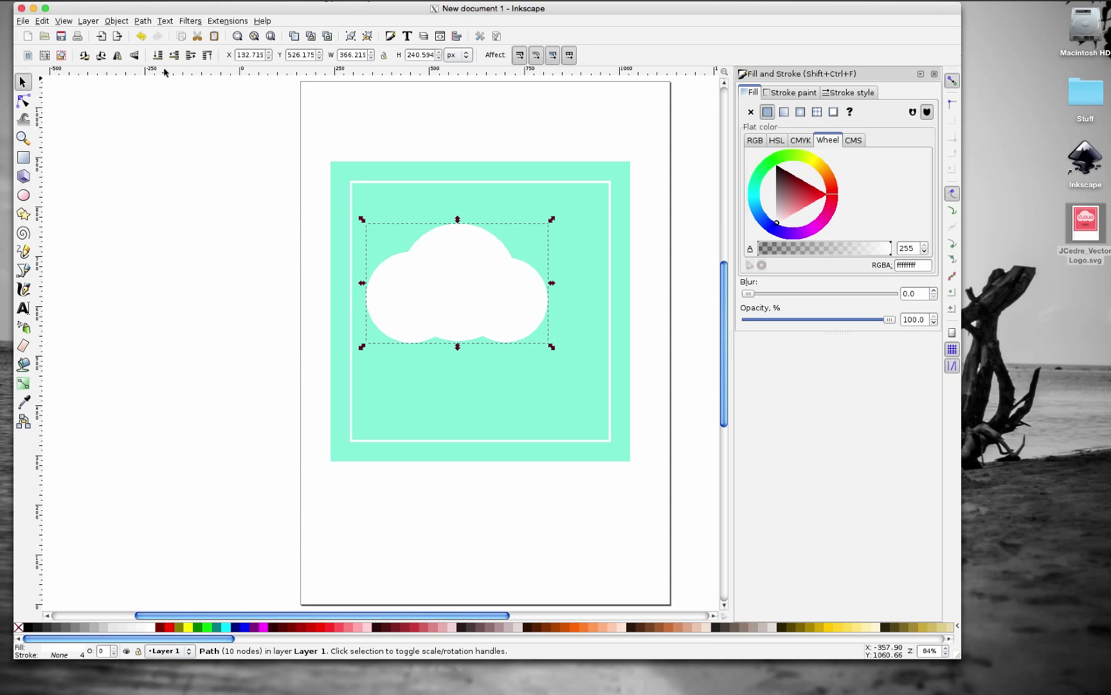
Step: Move the merged white cloud to the middle of the white frame, slightly above its centre
left_click(281, 255)
left_click(452, 300)
left_click_drag(461, 296, 491, 305)
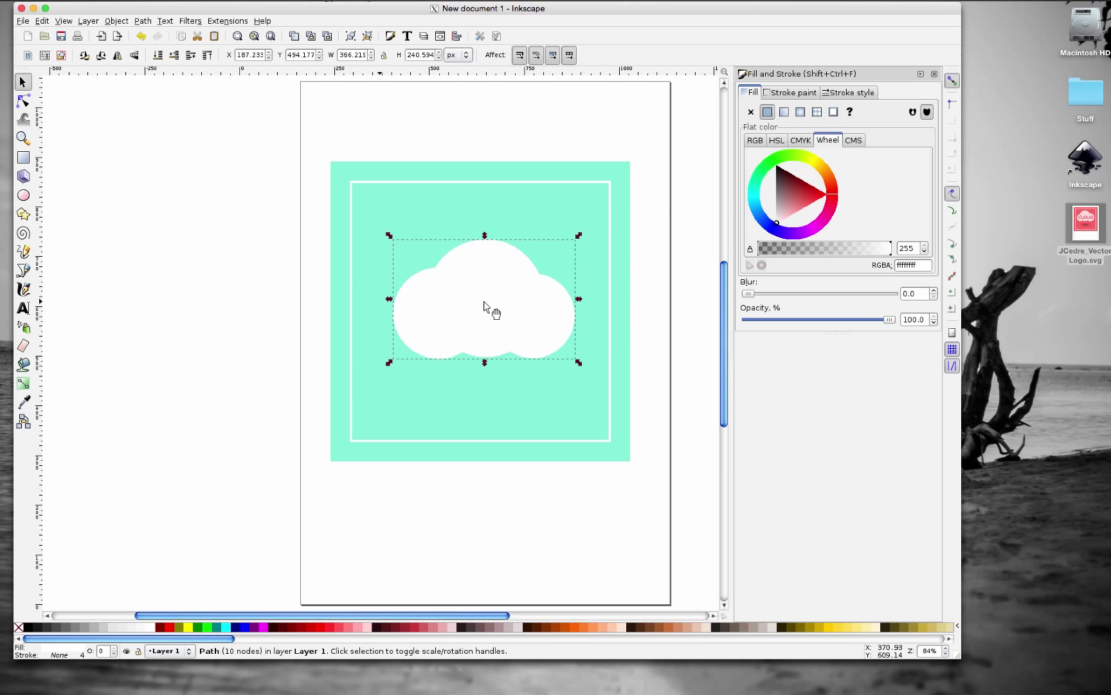
left_click(268, 283)
left_click(492, 299)
left_click_drag(504, 310, 481, 310)
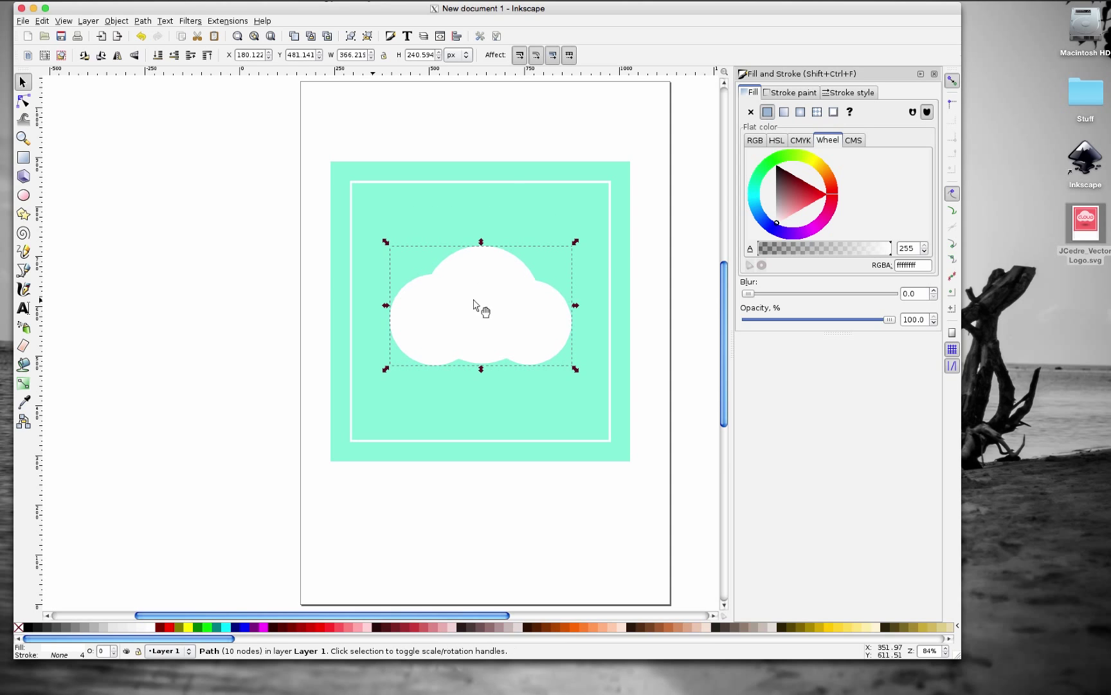
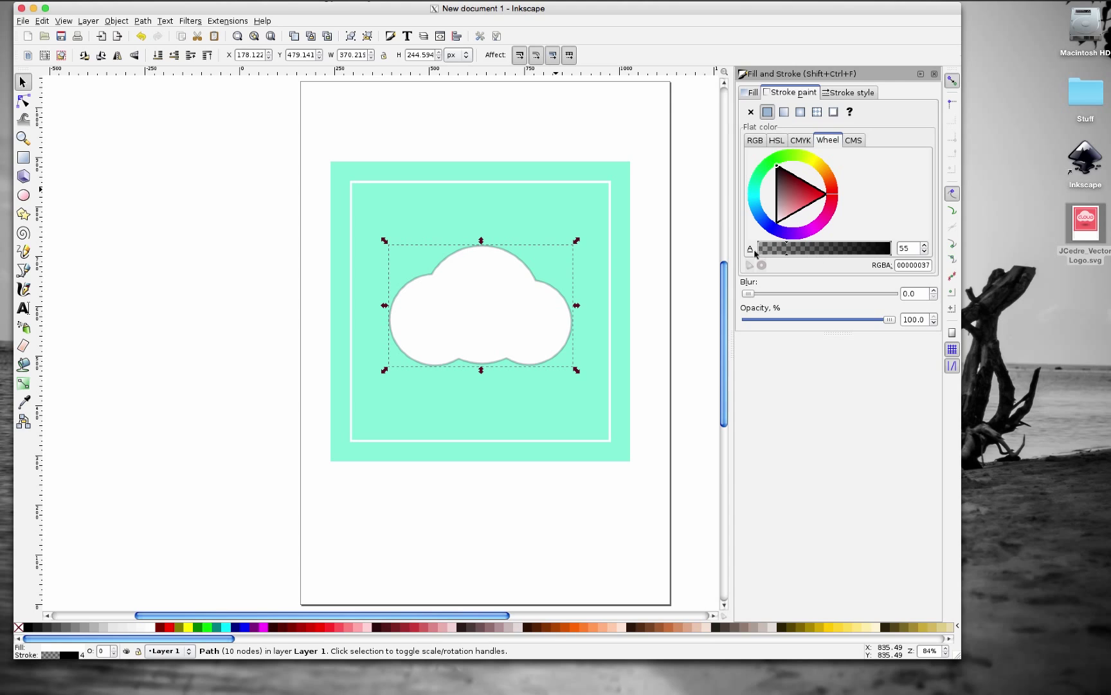
Step: Lower the cloud's black stroke alpha to 28 and move the cloud into the upper half of the frame
left_click_drag(790, 251, 781, 252)
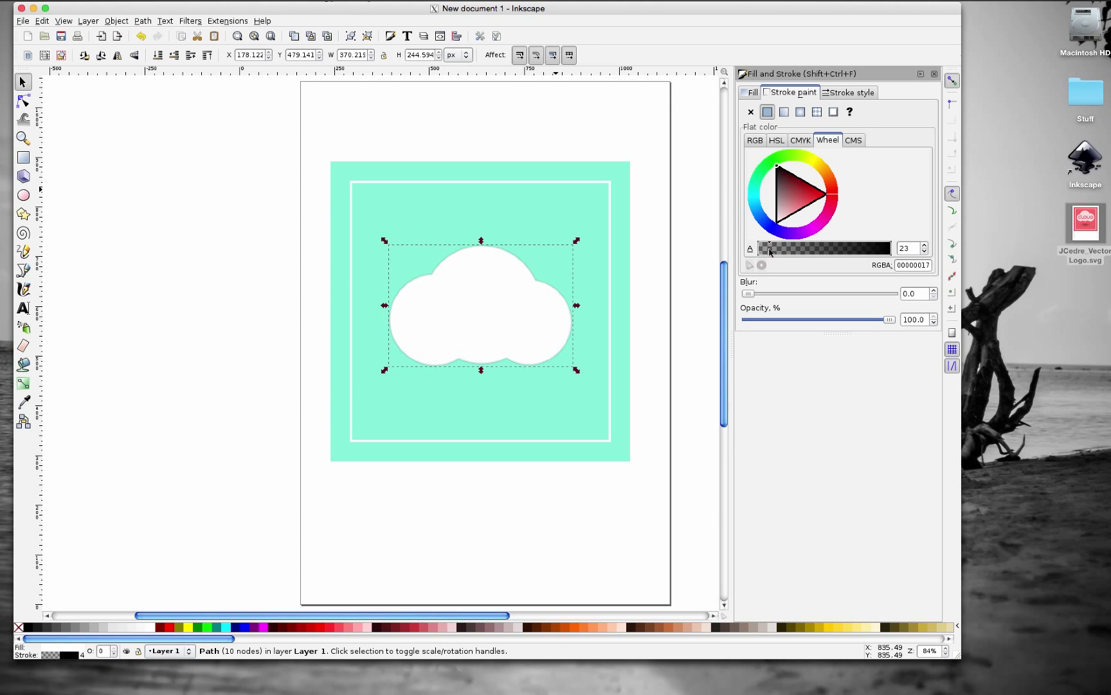
left_click(233, 228)
mouse_move(503, 303)
left_mouse_down()
mouse_move(491, 256)
mouse_move(491, 268)
mouse_move(473, 270)
left_mouse_up()
left_click(222, 257)
left_click(257, 334)
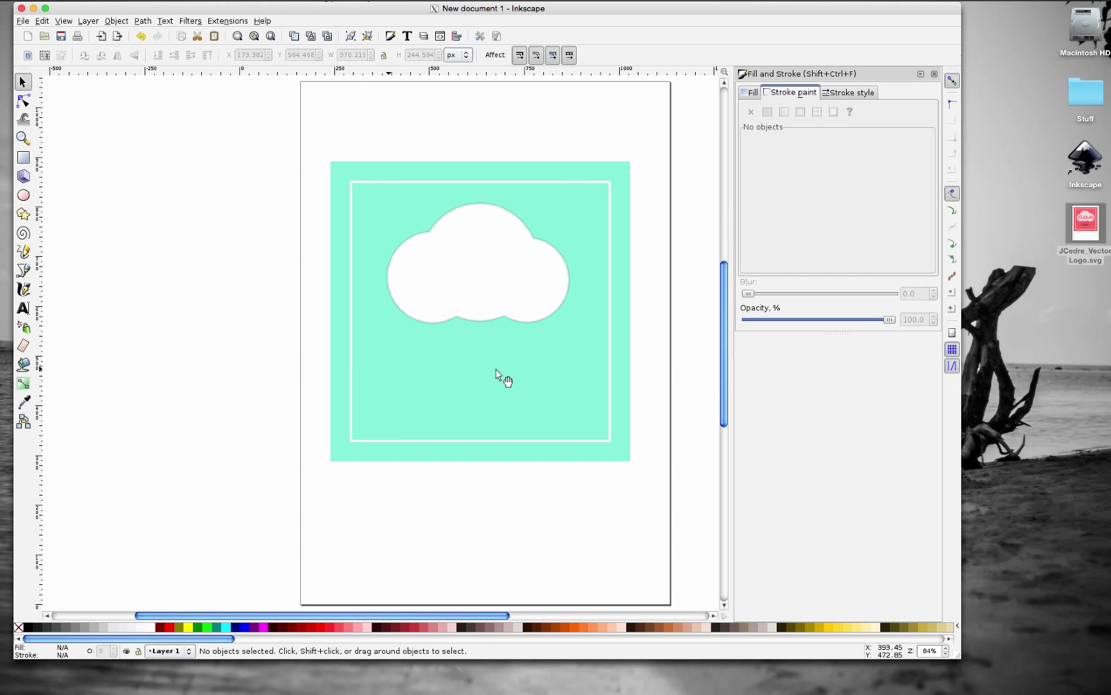
Step: Draw a wide, flat ellipse below the cloud, remove its stroke and fill it with solid black
left_click(24, 196)
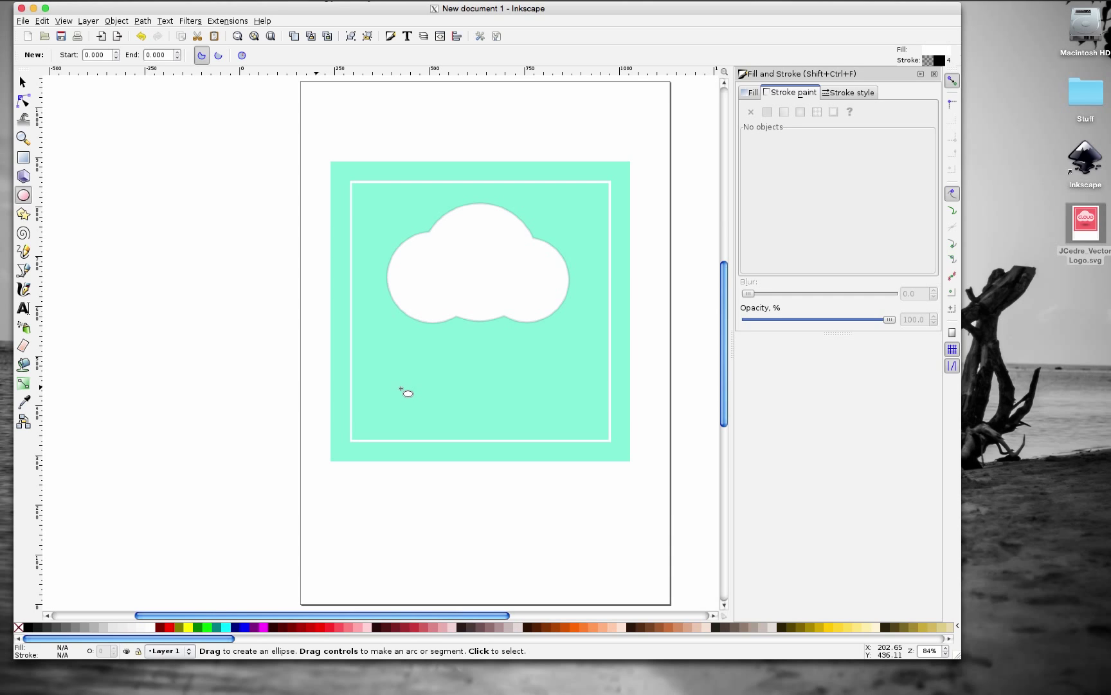
mouse_move(402, 386)
left_mouse_down()
mouse_move(541, 397)
mouse_move(564, 417)
mouse_move(544, 414)
left_mouse_up()
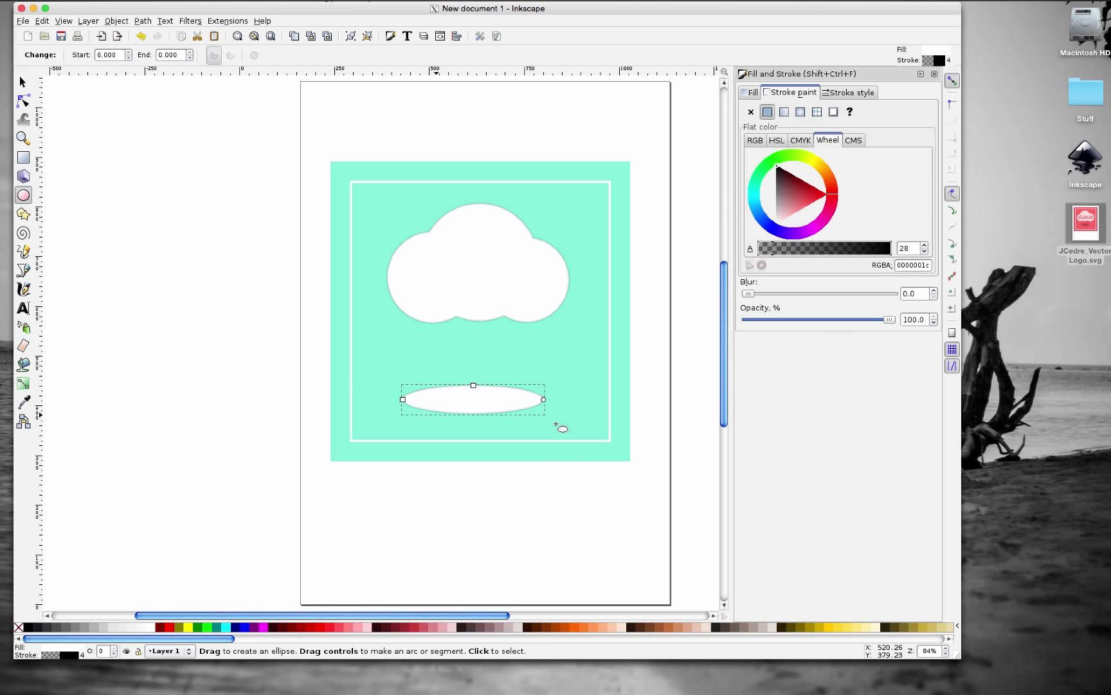
left_click(751, 113)
left_click(750, 92)
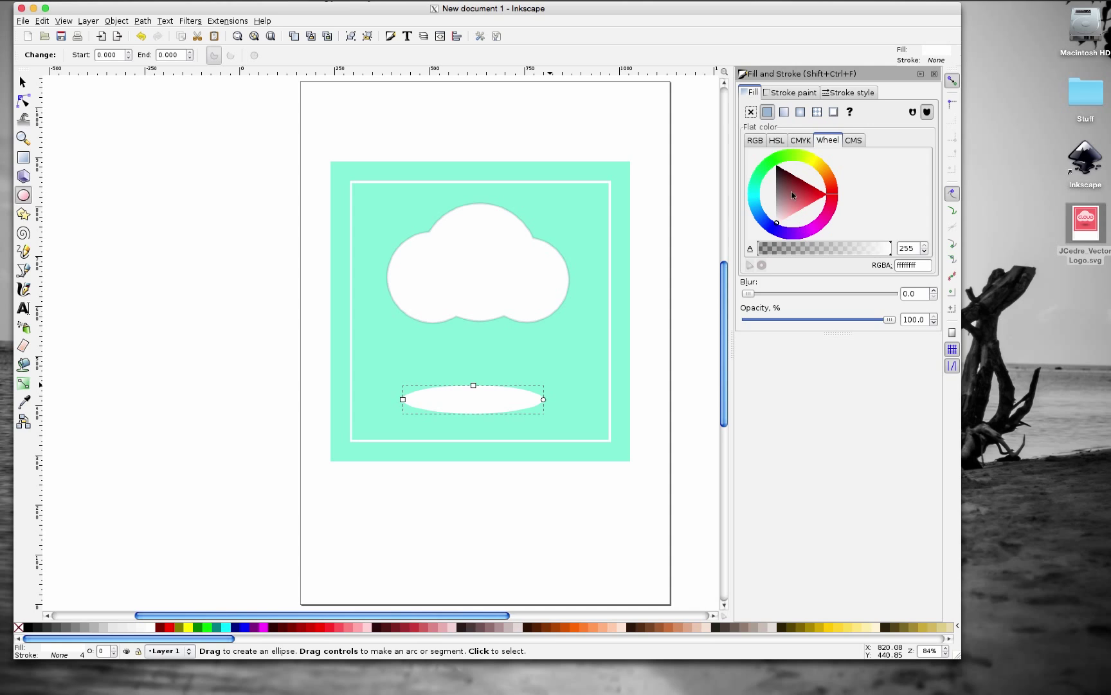
left_click_drag(792, 195, 777, 143)
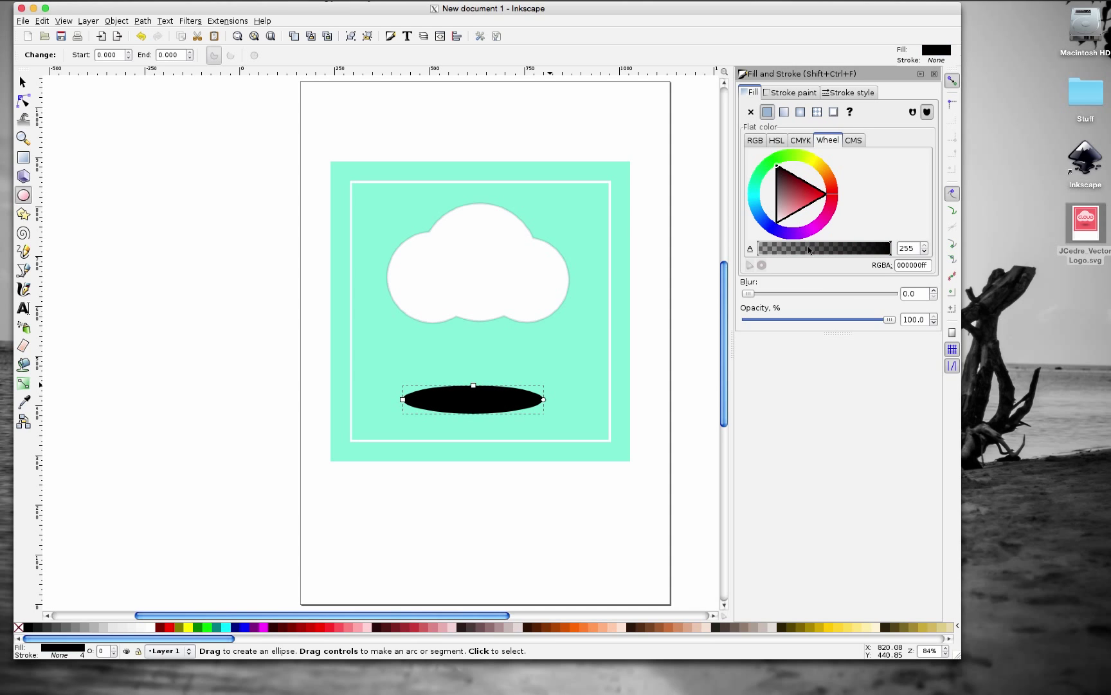
Step: Turn the black ellipse into a soft shadow with a blur of 36.1 and an opacity of 56.7%
left_click_drag(750, 295, 800, 297)
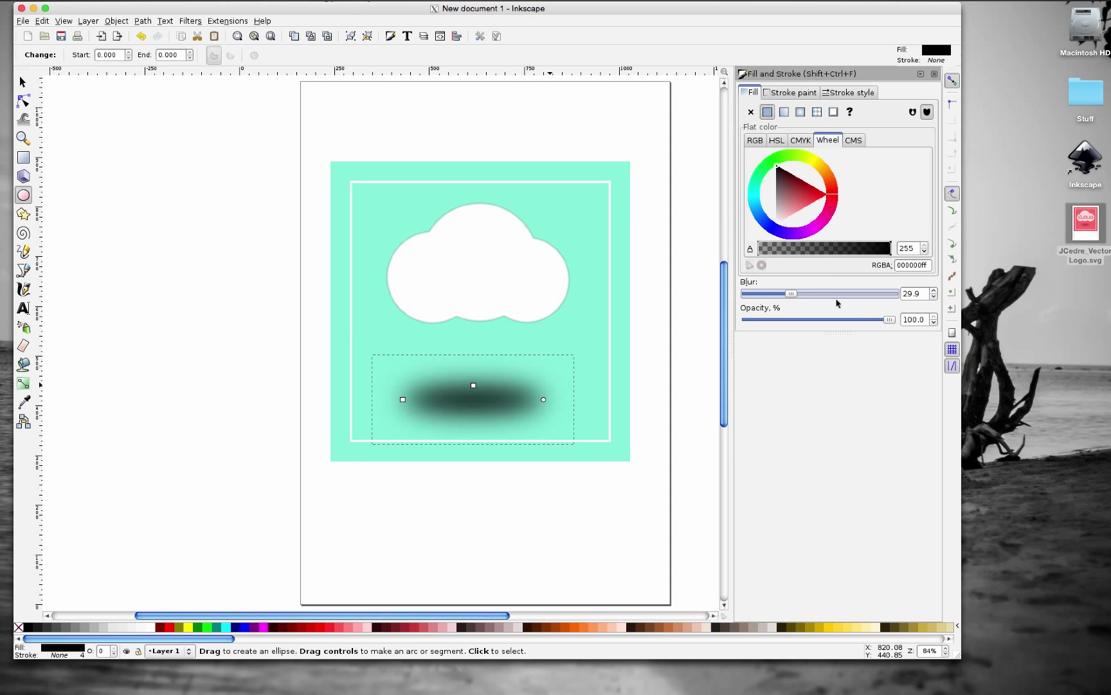
left_click_drag(886, 318, 801, 322)
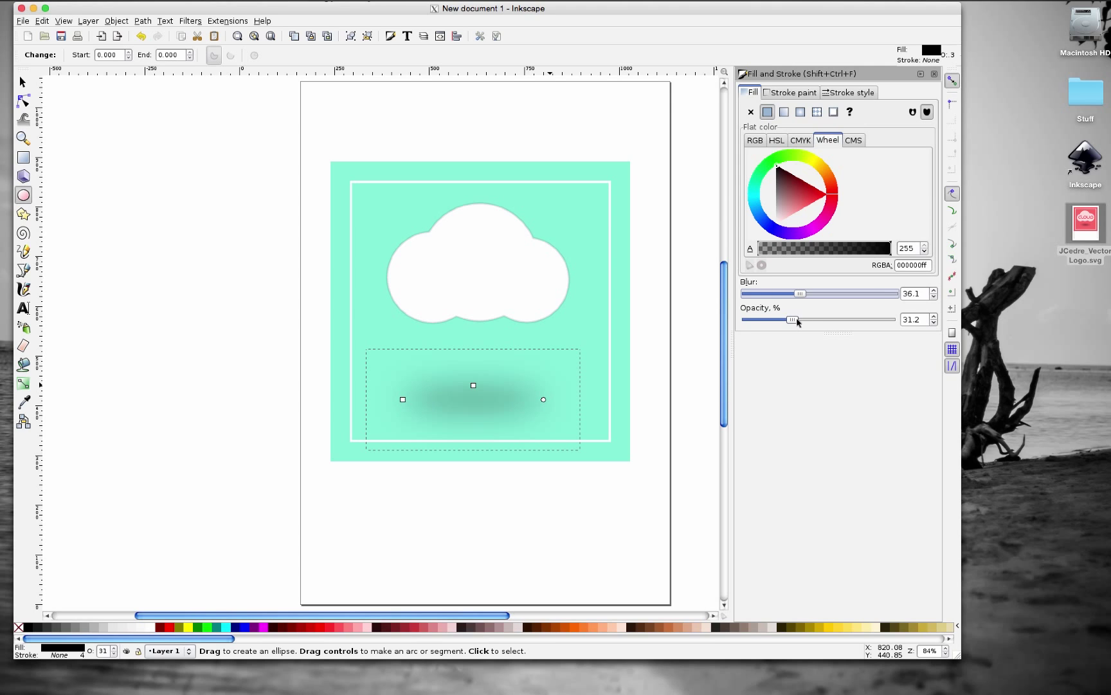
left_click_drag(798, 322, 825, 322)
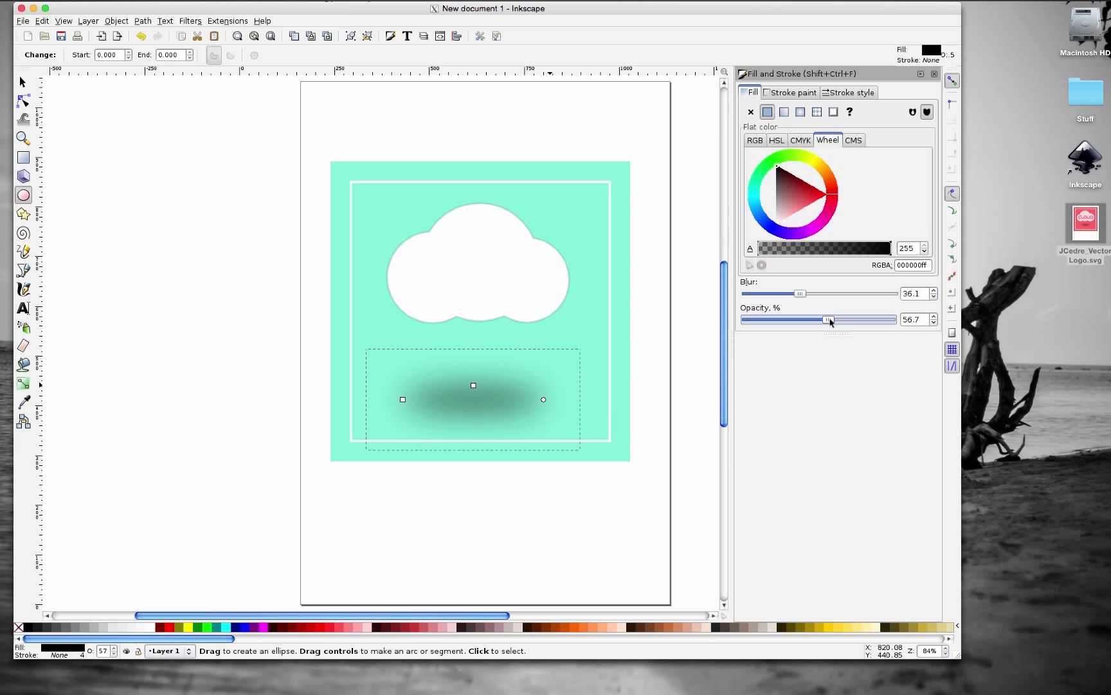
Step: Reposition the blurred shadow so it sits centred beneath the cloud and slightly closer to it, nudging the cloud up a little
key("s")
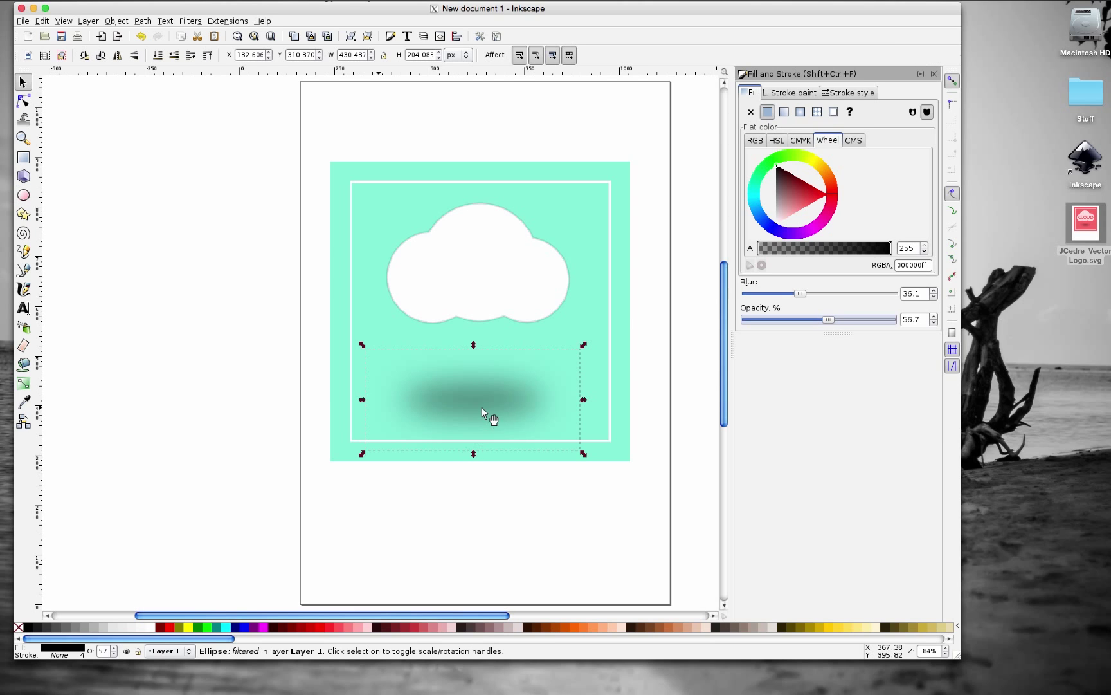
left_click_drag(484, 412, 489, 405)
left_click(418, 473)
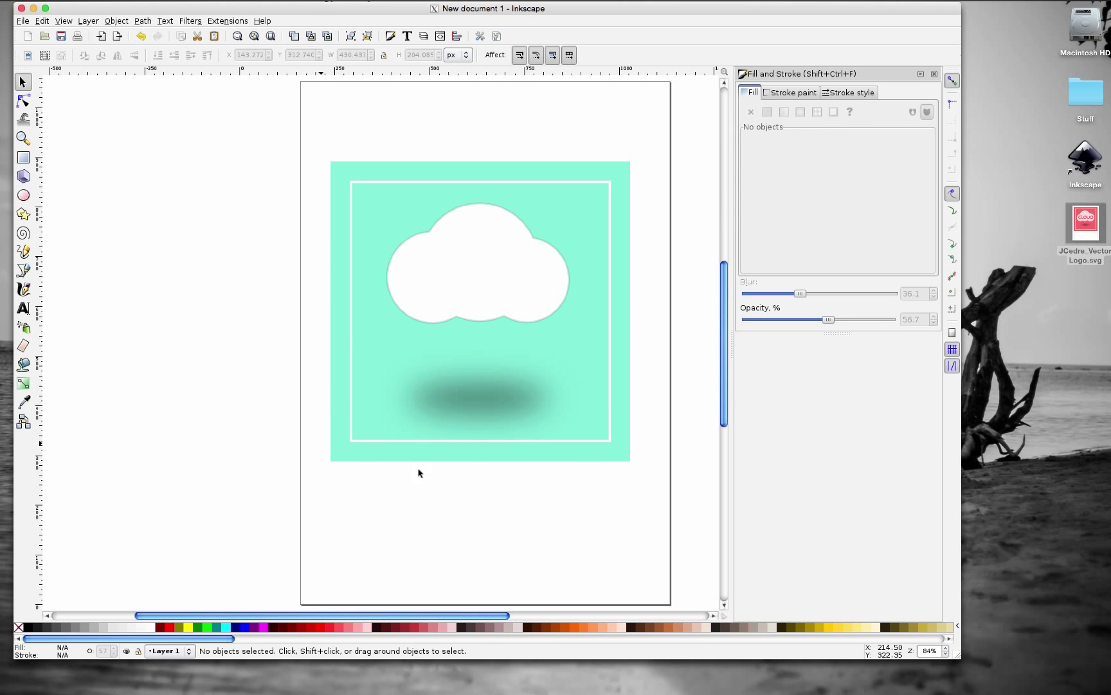
left_click(485, 392)
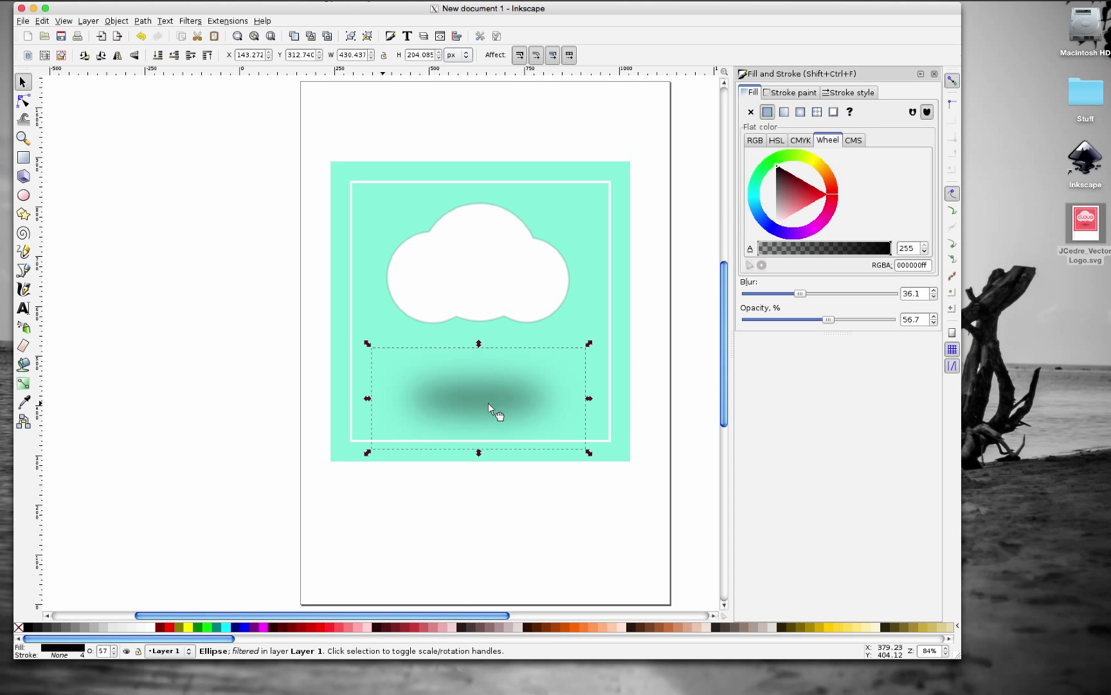
left_click_drag(488, 403, 484, 392)
left_click(487, 280)
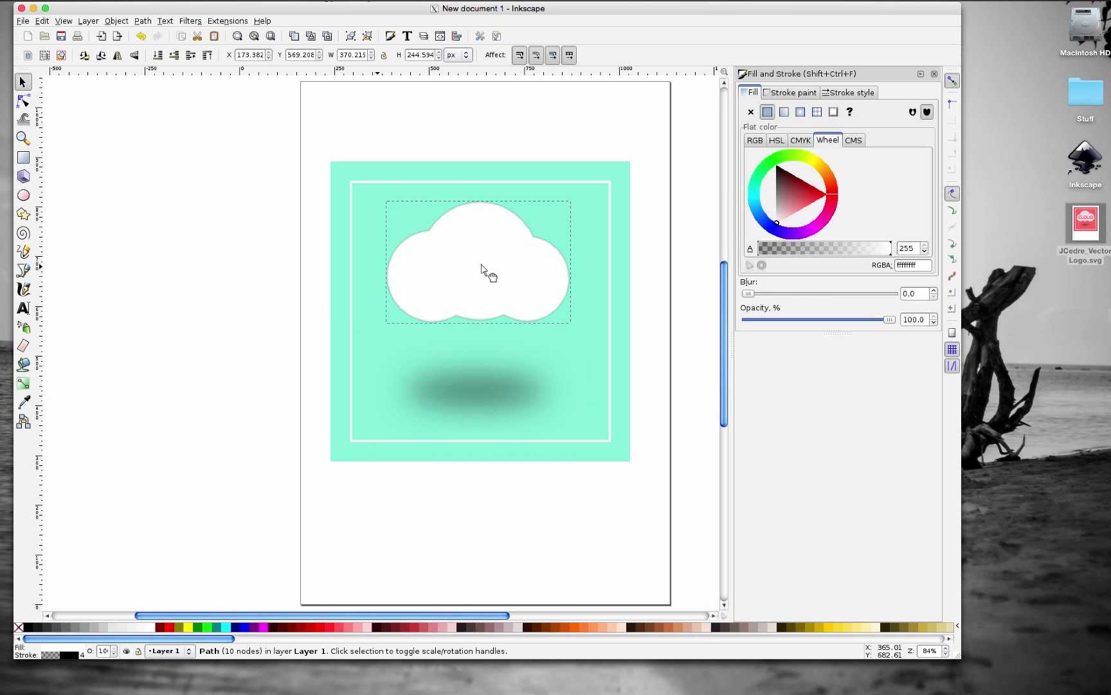
left_click(477, 384)
left_click_drag(480, 385, 479, 379)
left_click(216, 361)
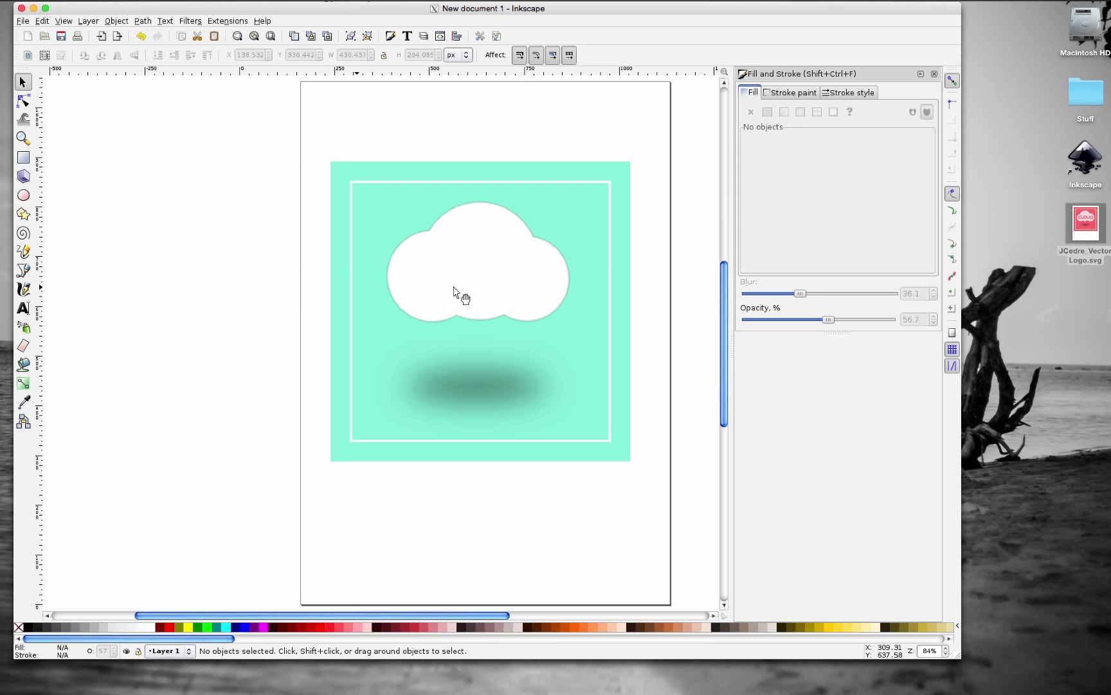
Step: Add the text "Cloud" on the white cloud and shift it towards the cloud's centre
left_click(23, 309)
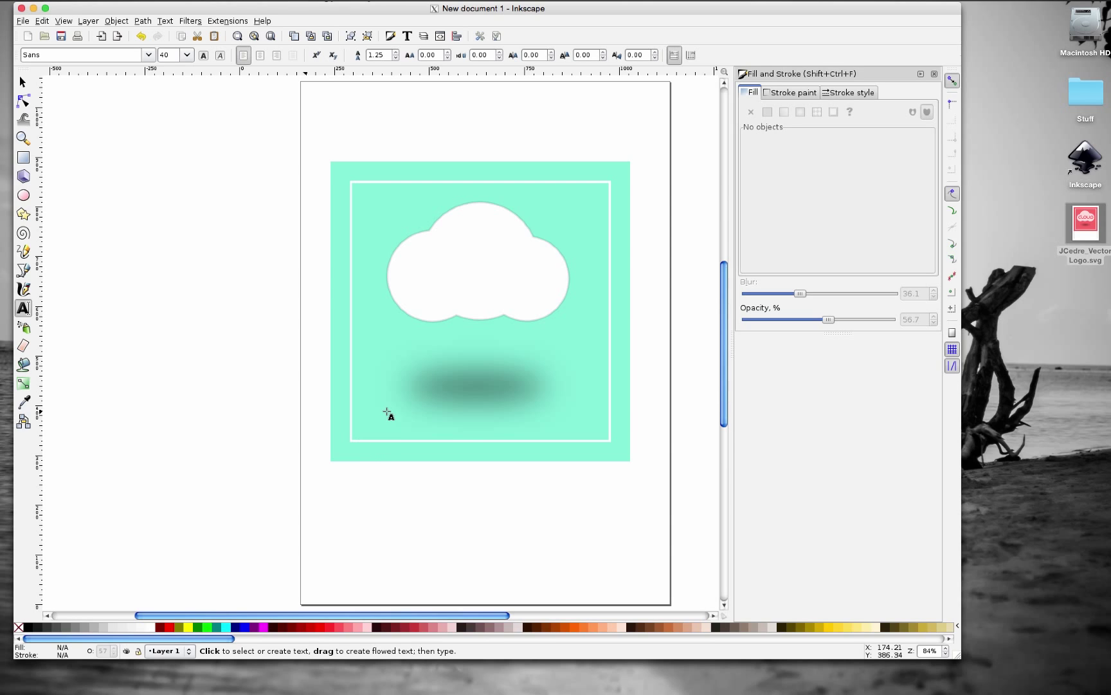
left_click(412, 283)
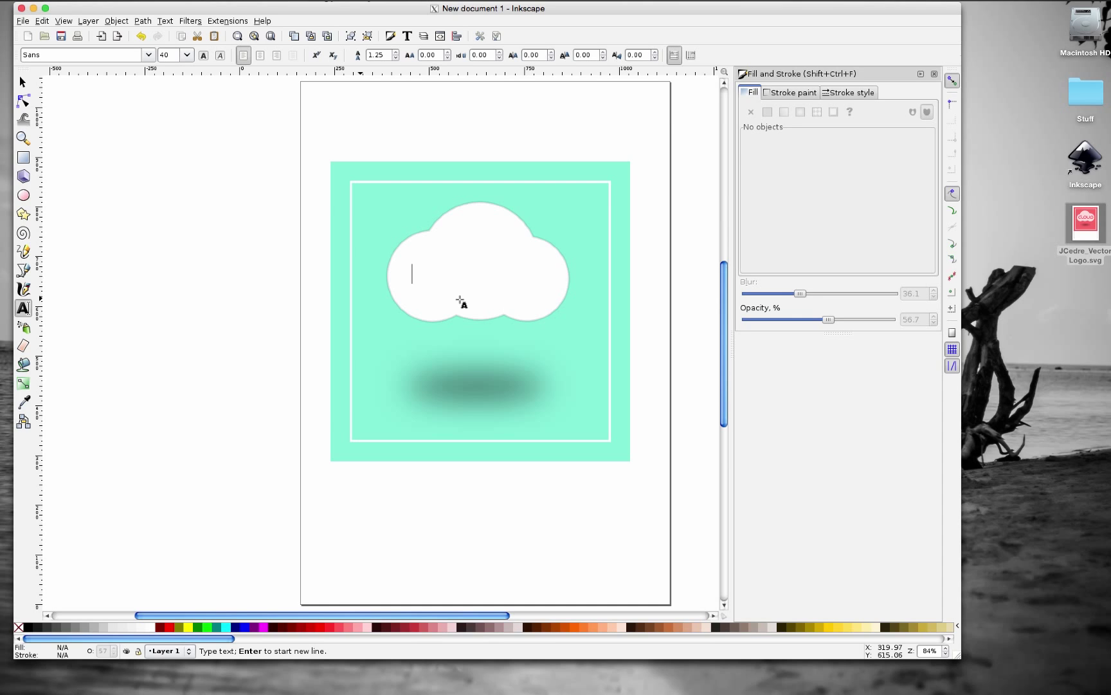
type("Cloud")
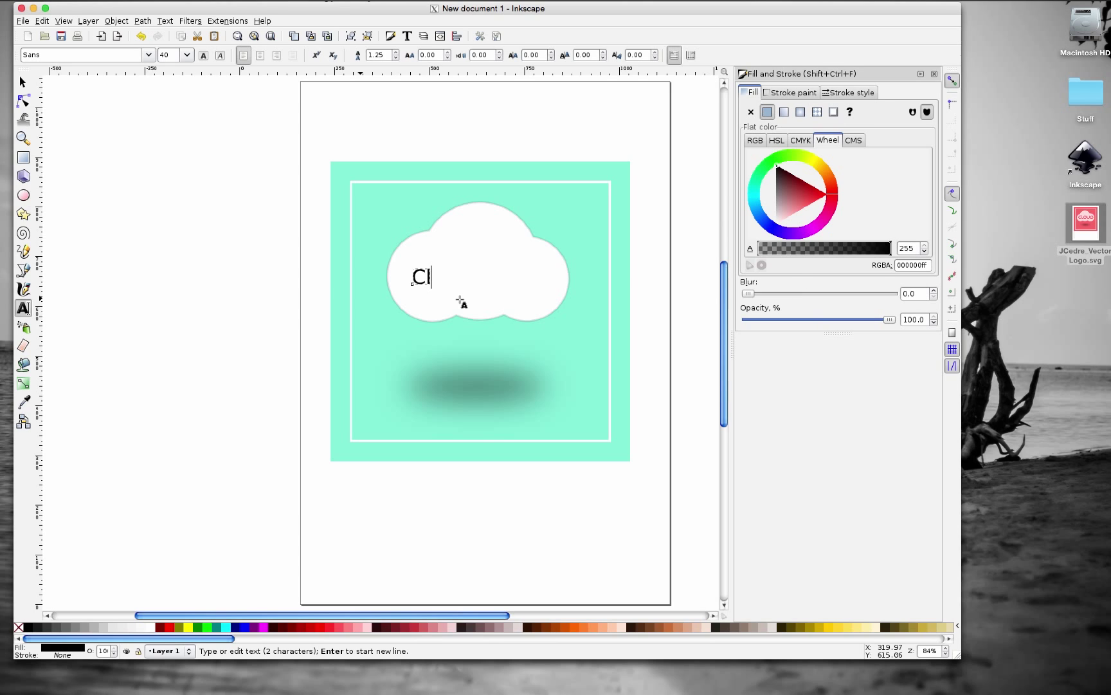
key("BackSpace")
key("BackSpace")
key("BackSpace")
key("BackSpace")
key("BackSpace")
type("Cloud")
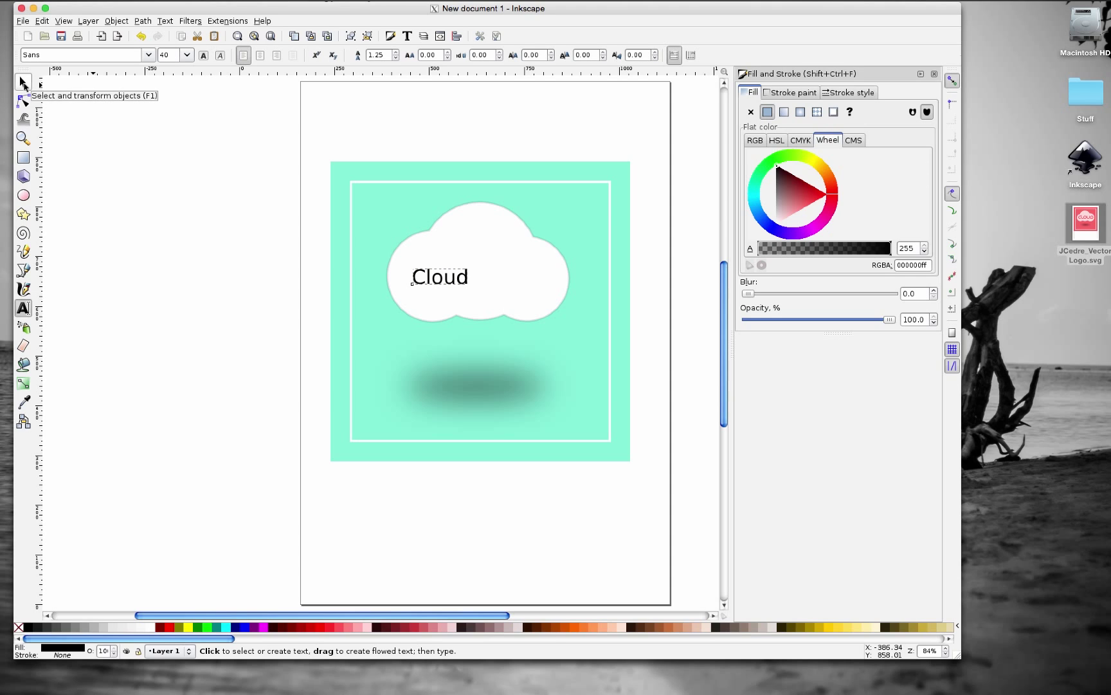
left_click(24, 84)
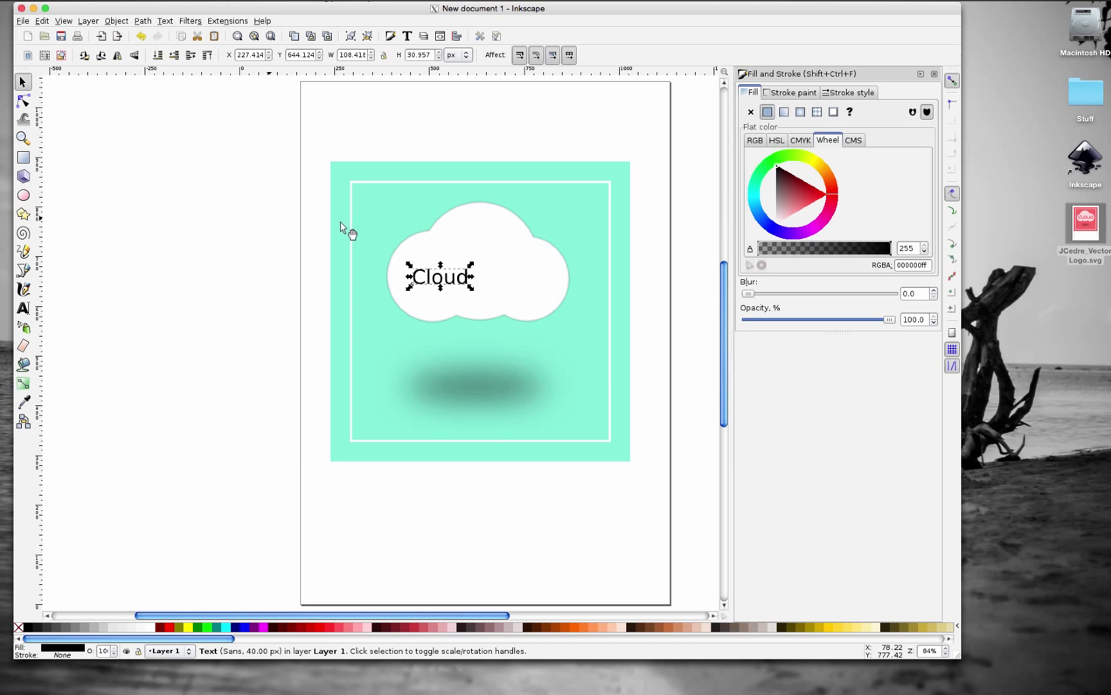
left_click_drag(458, 286, 475, 287)
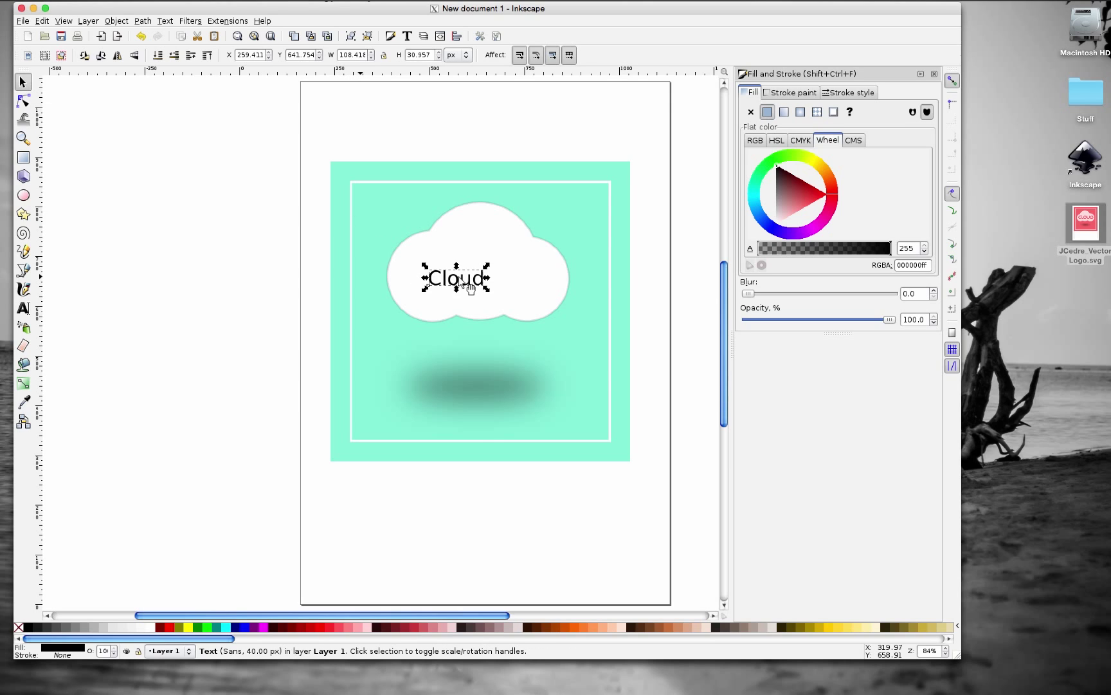
Step: Set the font size of the whole word "Cloud" to 144
left_click(23, 308)
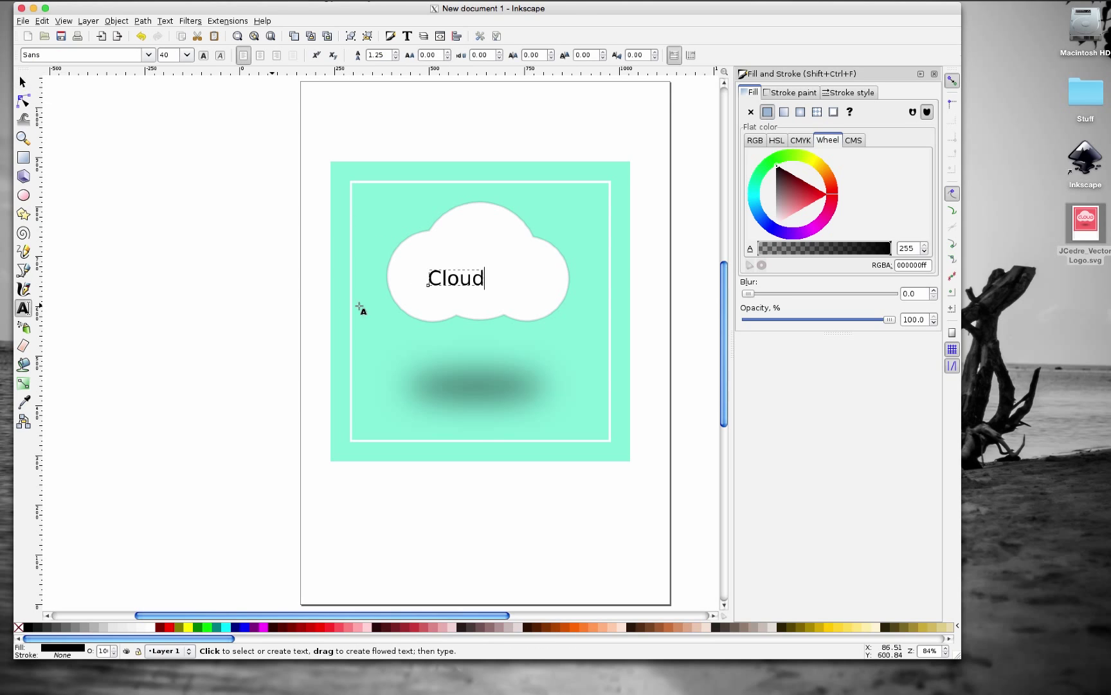
left_click_drag(473, 279, 434, 279)
left_click(484, 278)
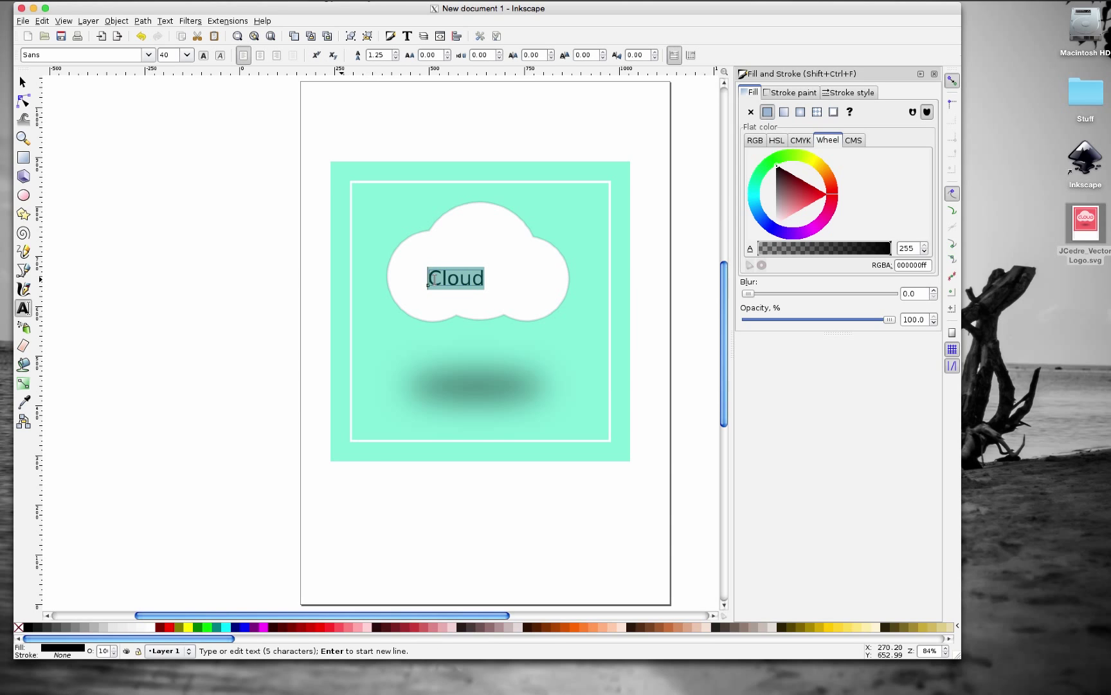
left_click(187, 56)
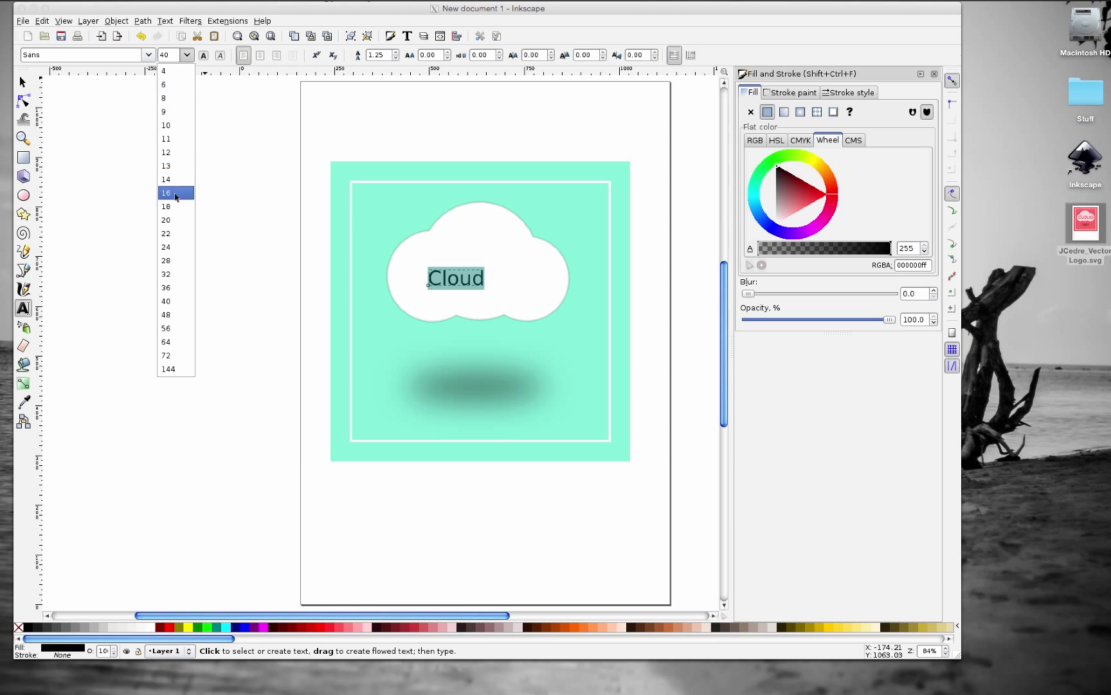
left_click(176, 368)
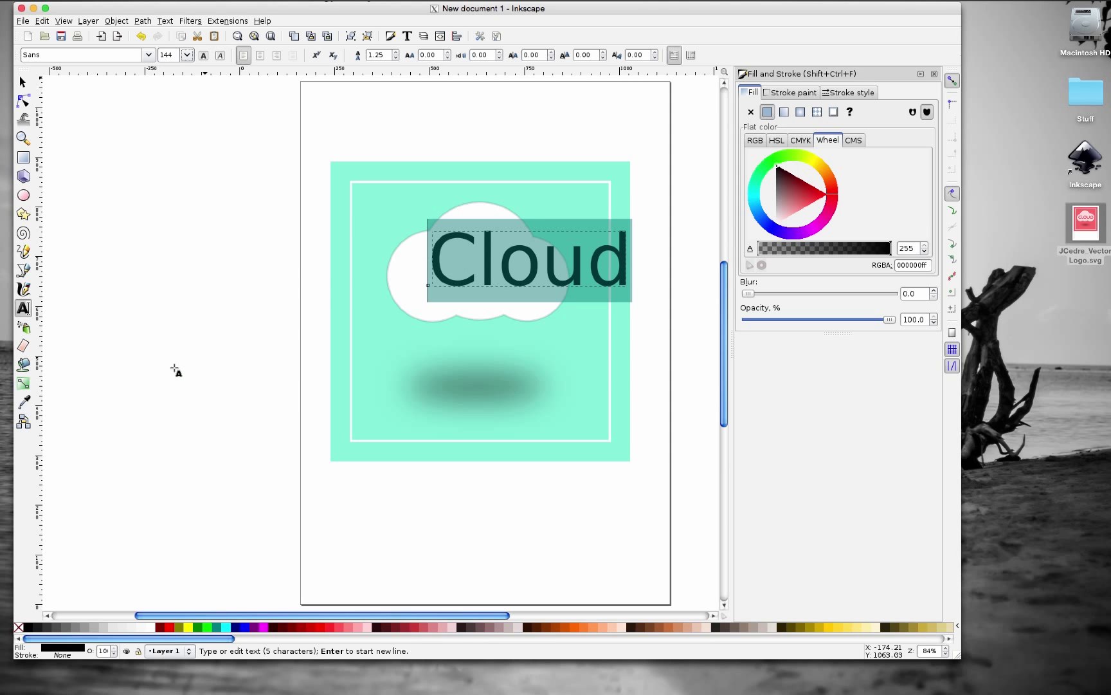
Step: Centre the enlarged text over the cloud and scale it down uniformly to about 287 px wide
left_click(22, 81)
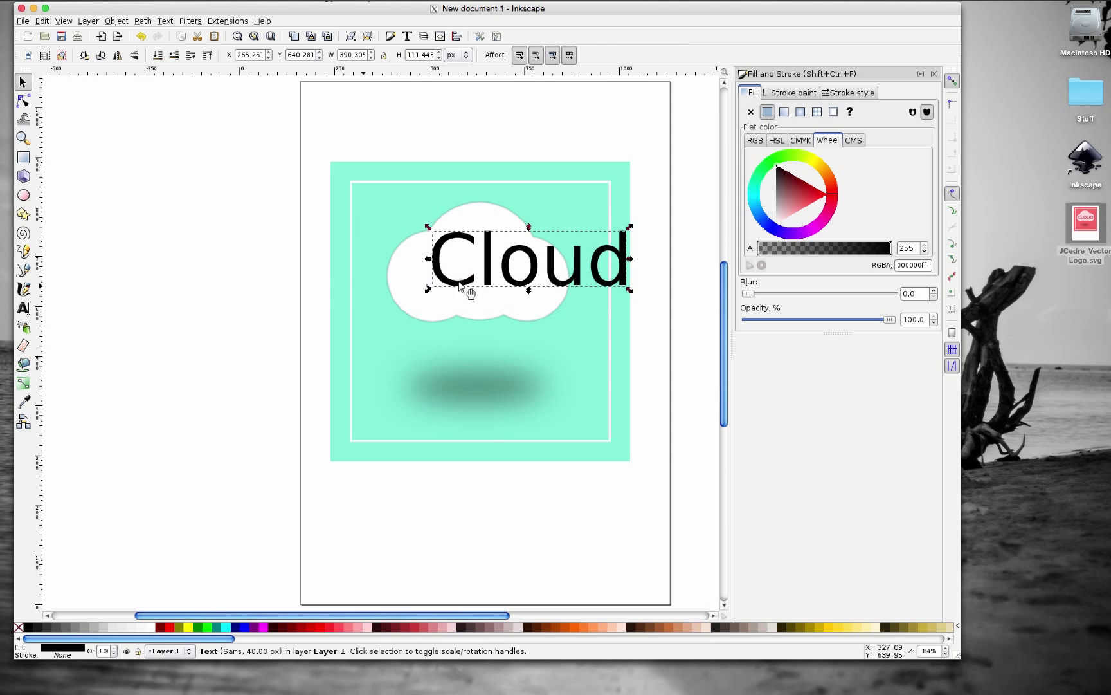
left_click_drag(529, 254, 494, 265)
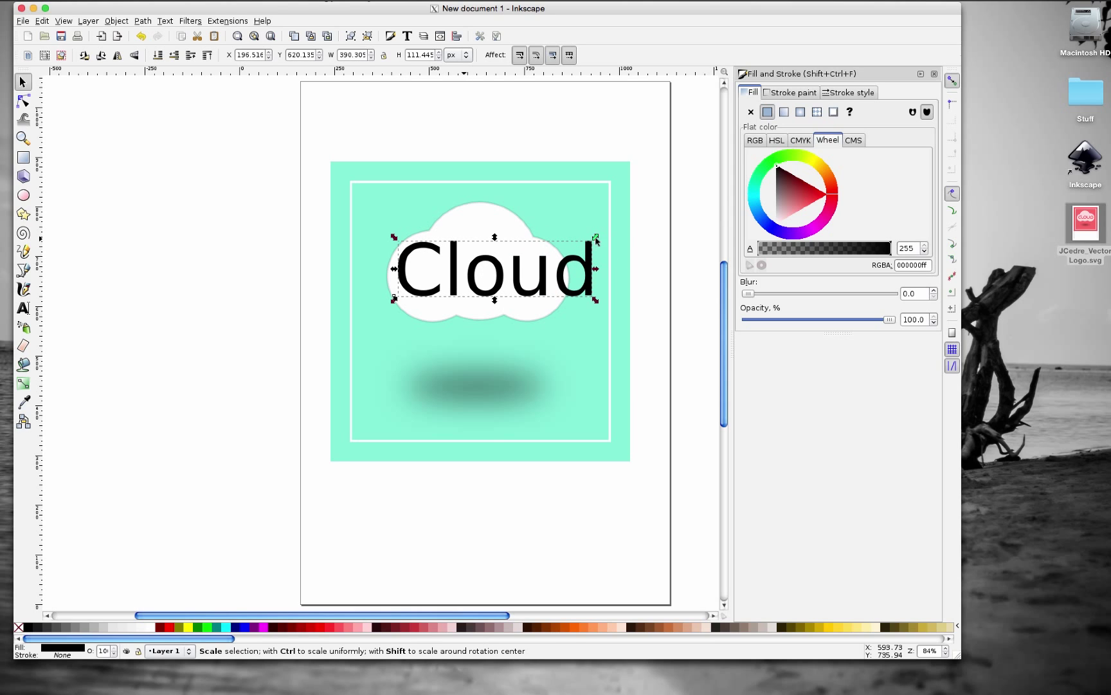
left_click_drag(596, 239, 537, 275)
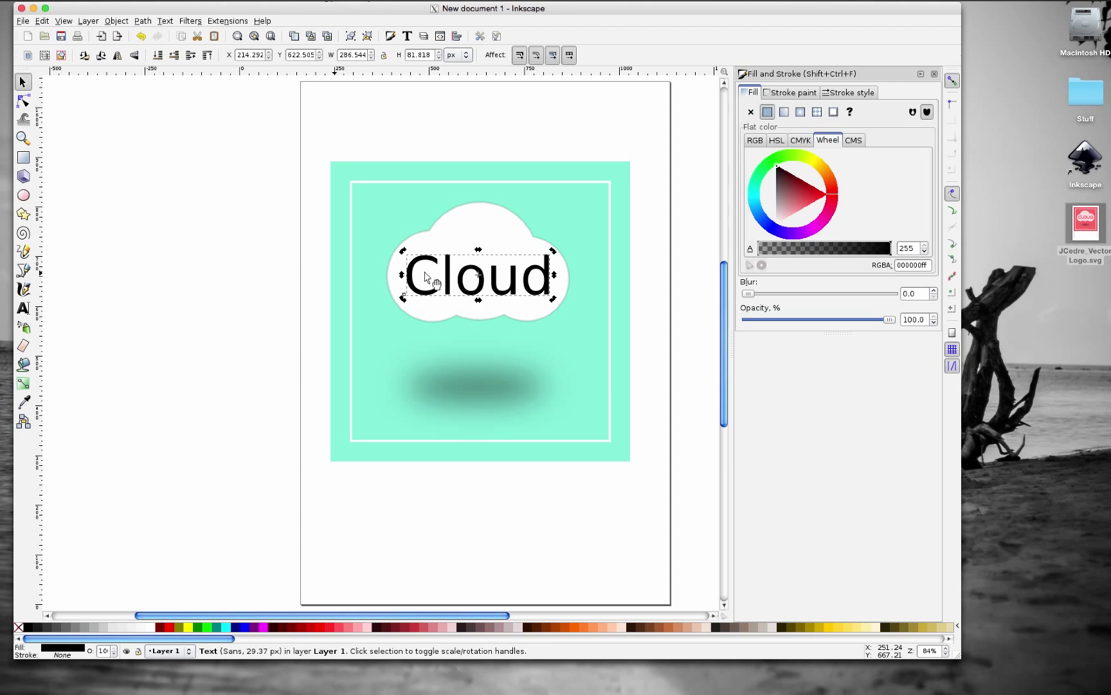
Step: Change the font of the whole word "Cloud" to Lobster 1.3
double_click(426, 275)
left_click(410, 266)
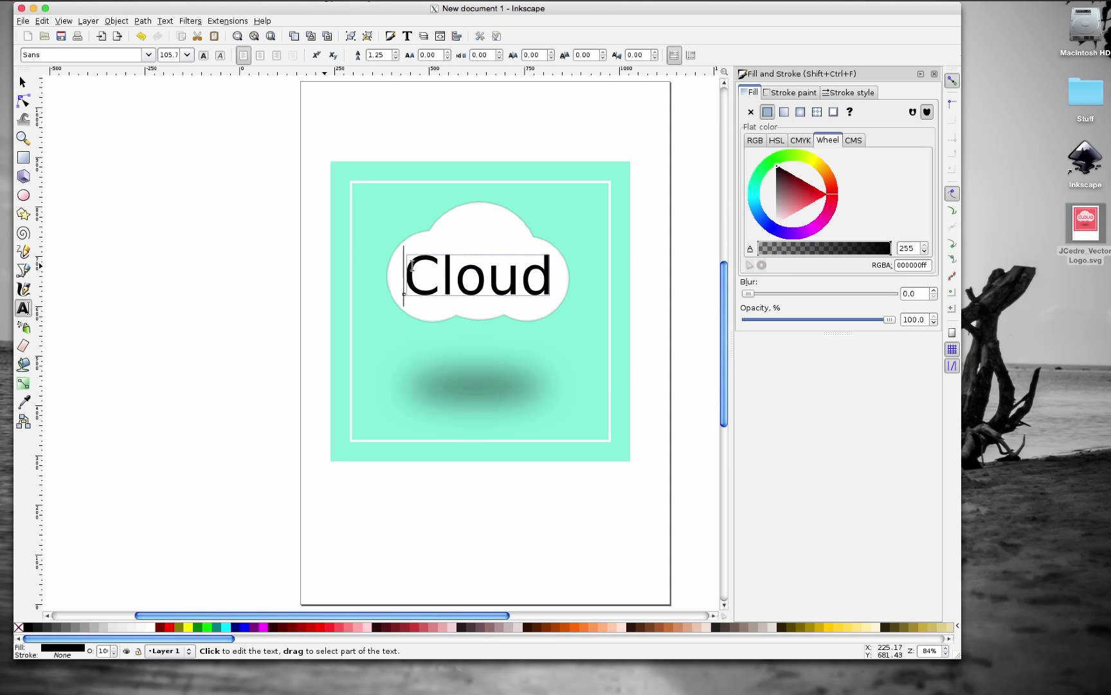
left_click_drag(409, 262, 578, 272)
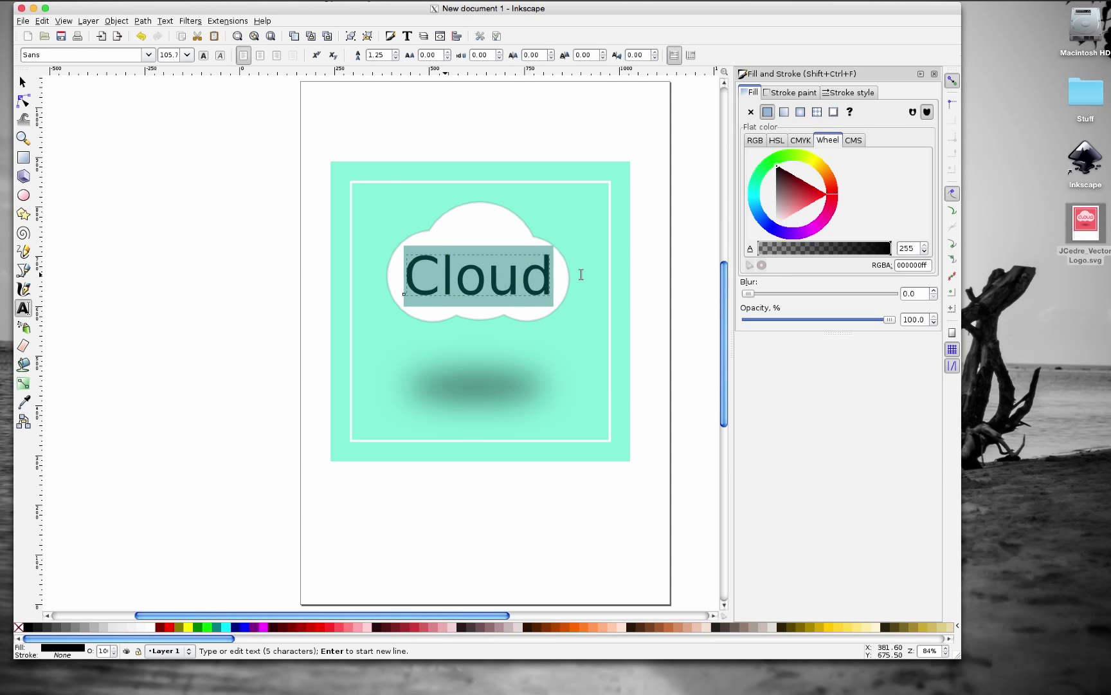
left_click(147, 55)
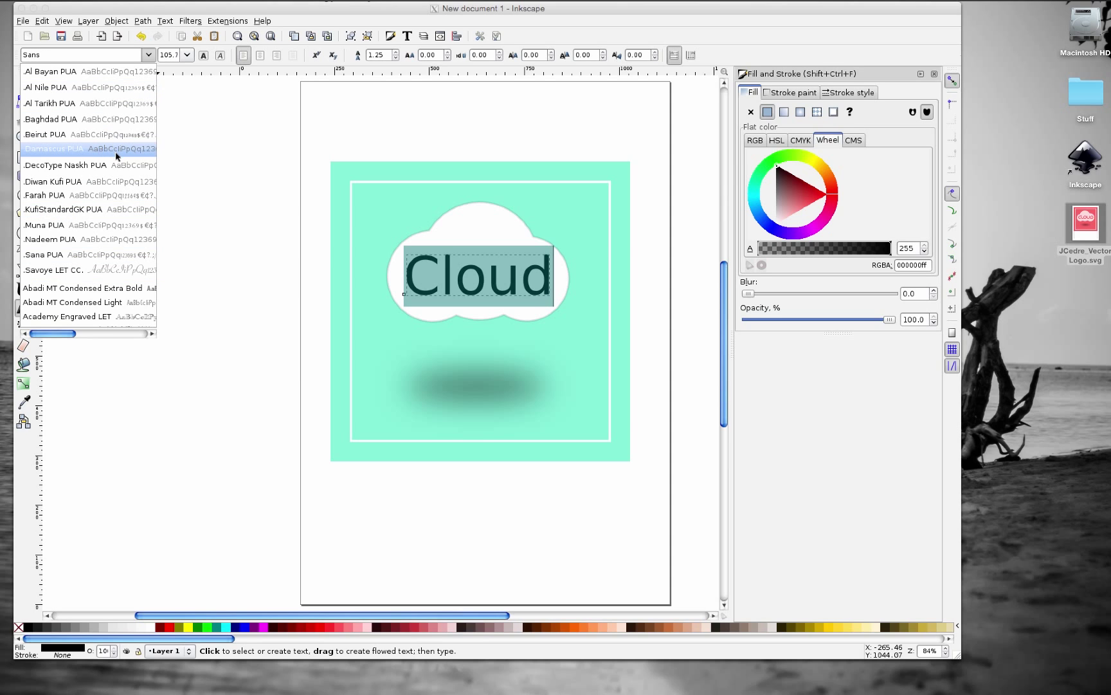
left_click(108, 57)
left_click(148, 55)
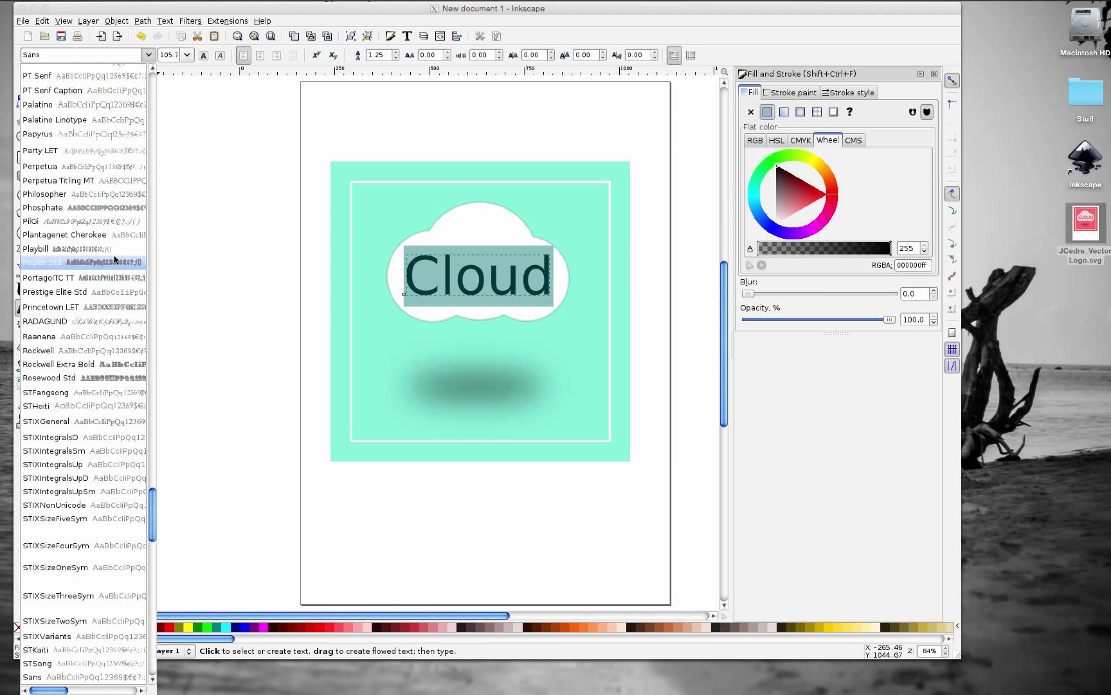
scroll(116, 259, "down", 3)
scroll(117, 258, "down", 8)
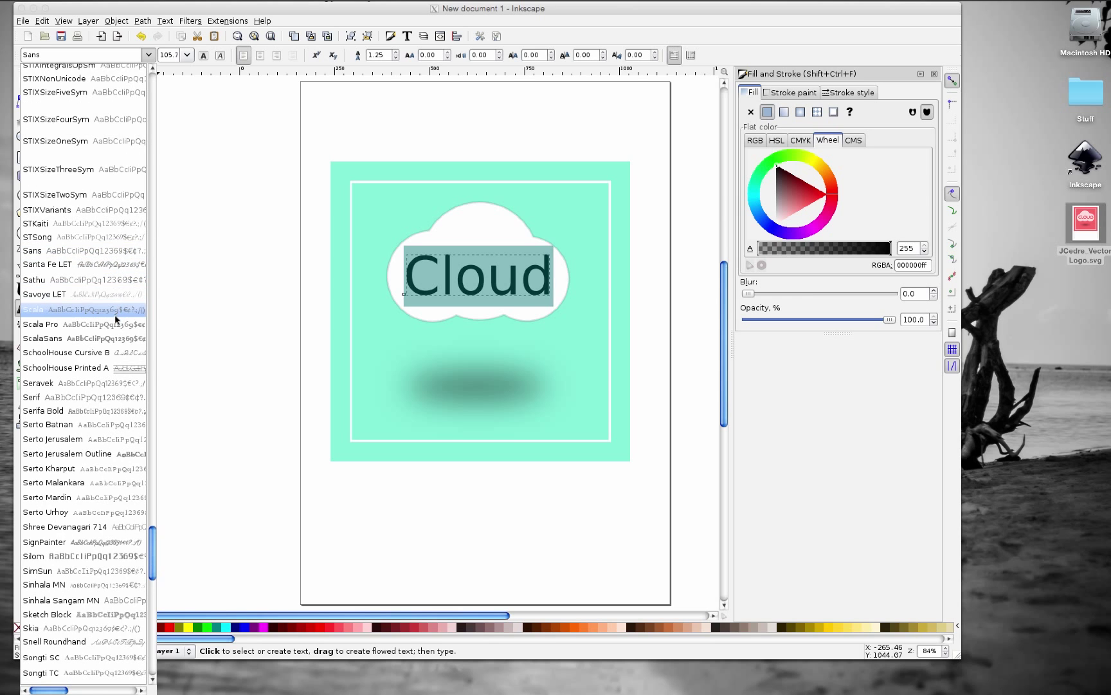
scroll(110, 303, "down", 5)
scroll(107, 293, "down", 15)
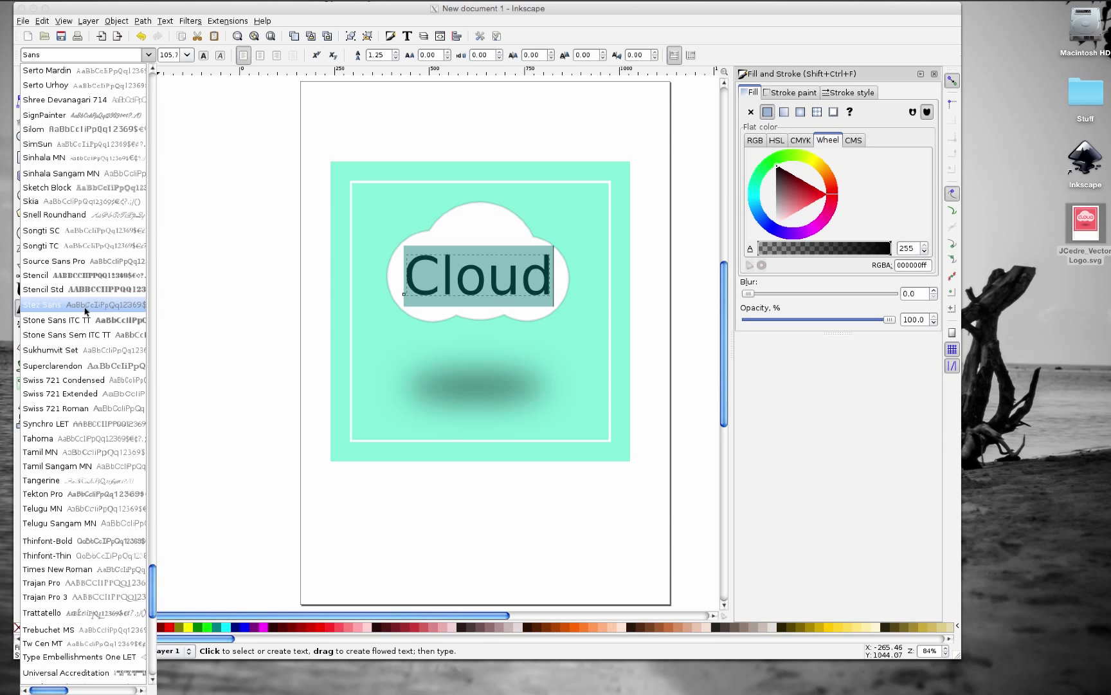
scroll(113, 293, "down", 5)
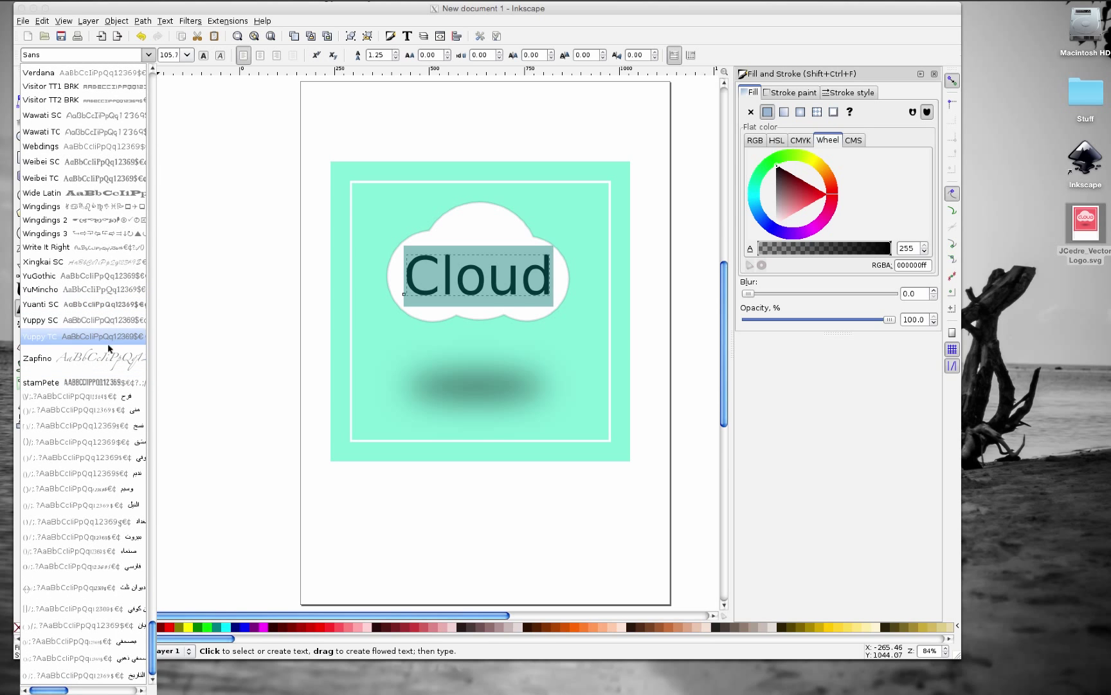
scroll(112, 322, "up", 10)
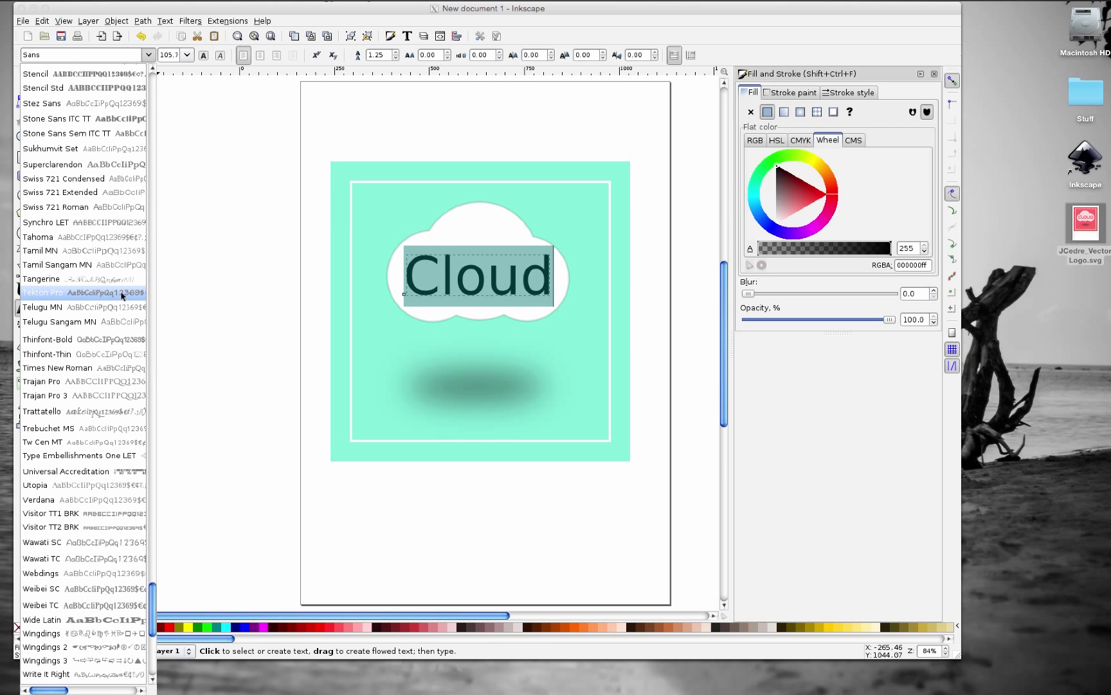
scroll(122, 295, "up", 2)
scroll(122, 298, "up", 2)
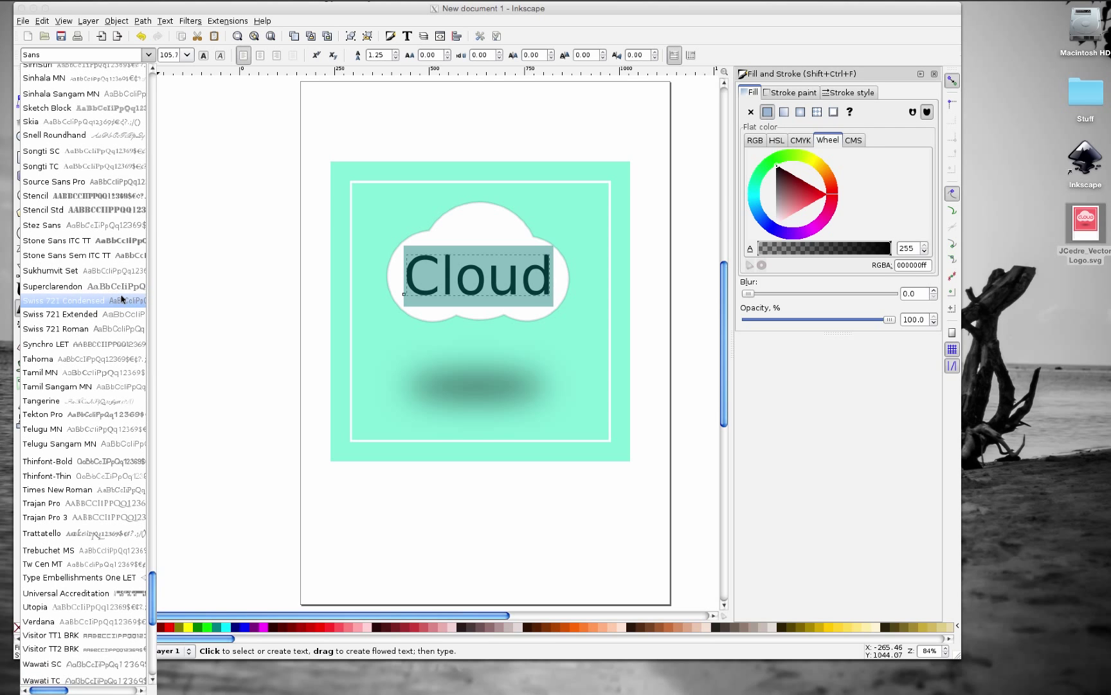
scroll(122, 298, "up", 4)
scroll(123, 297, "up", 2)
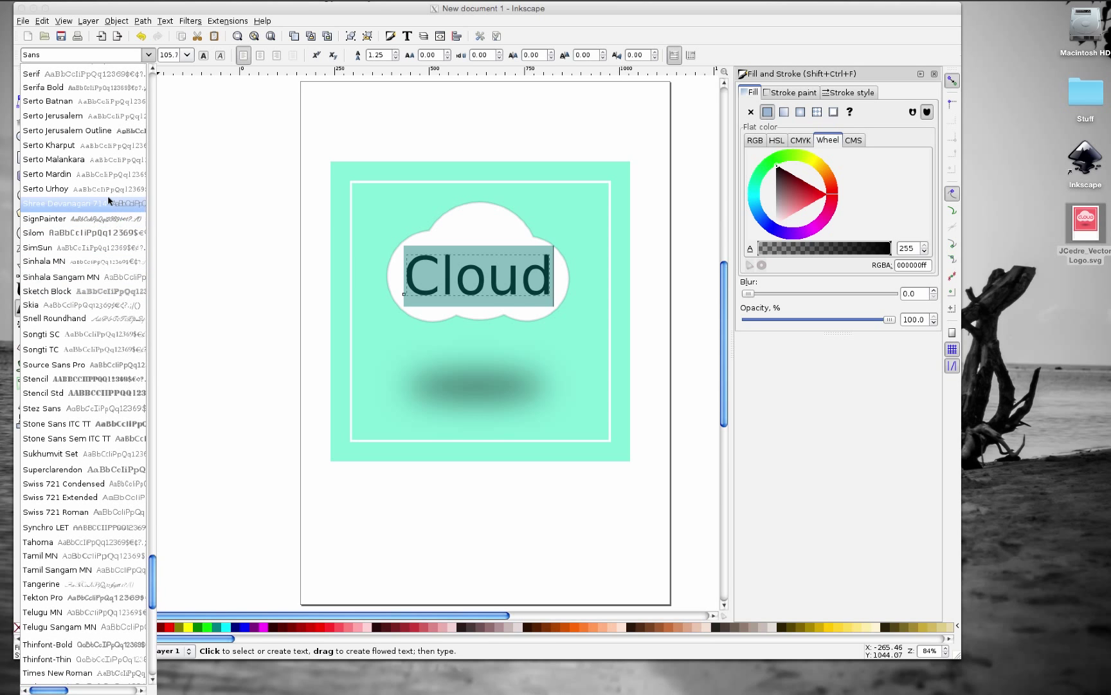
scroll(107, 195, "up", 4)
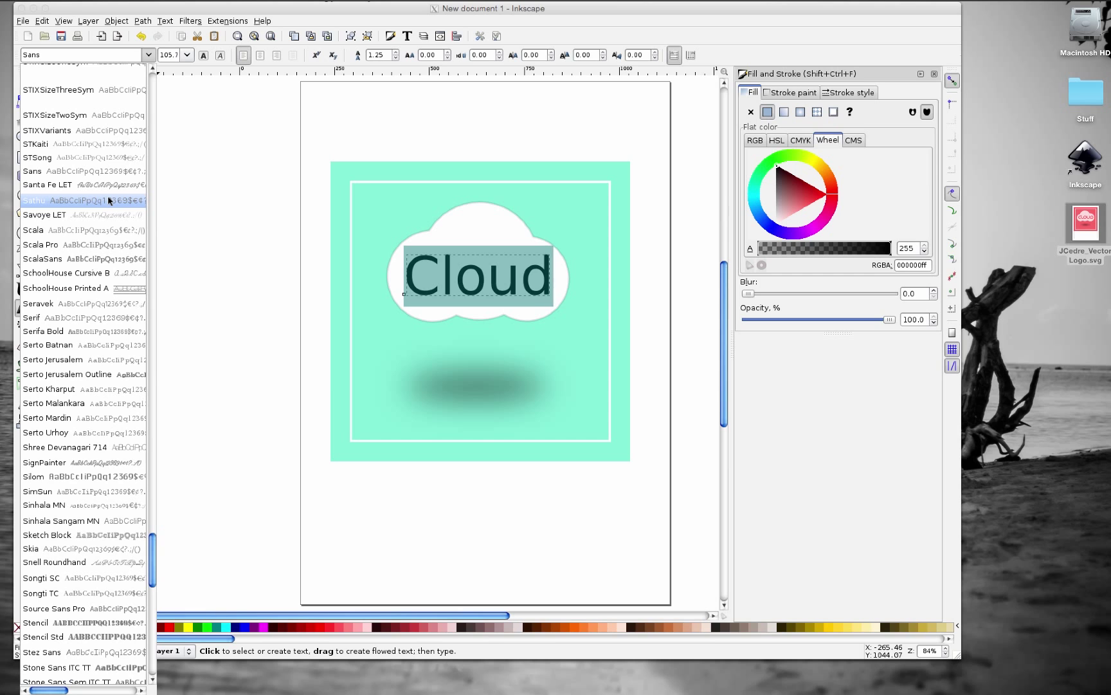
scroll(108, 200, "up", 3)
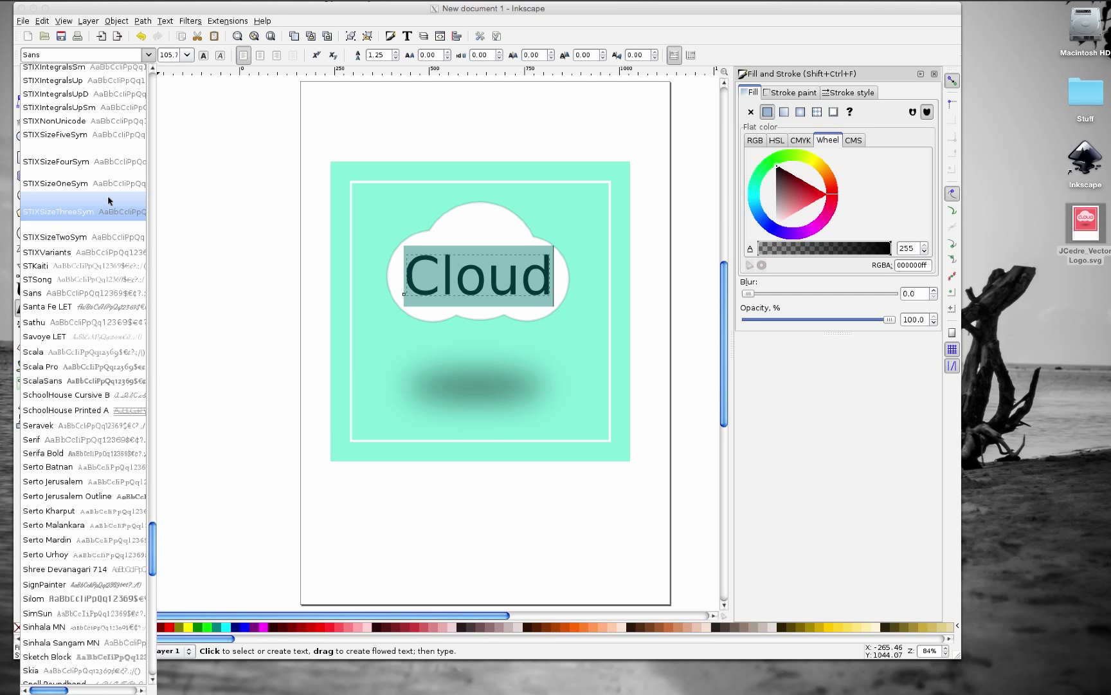
scroll(107, 201, "up", 20)
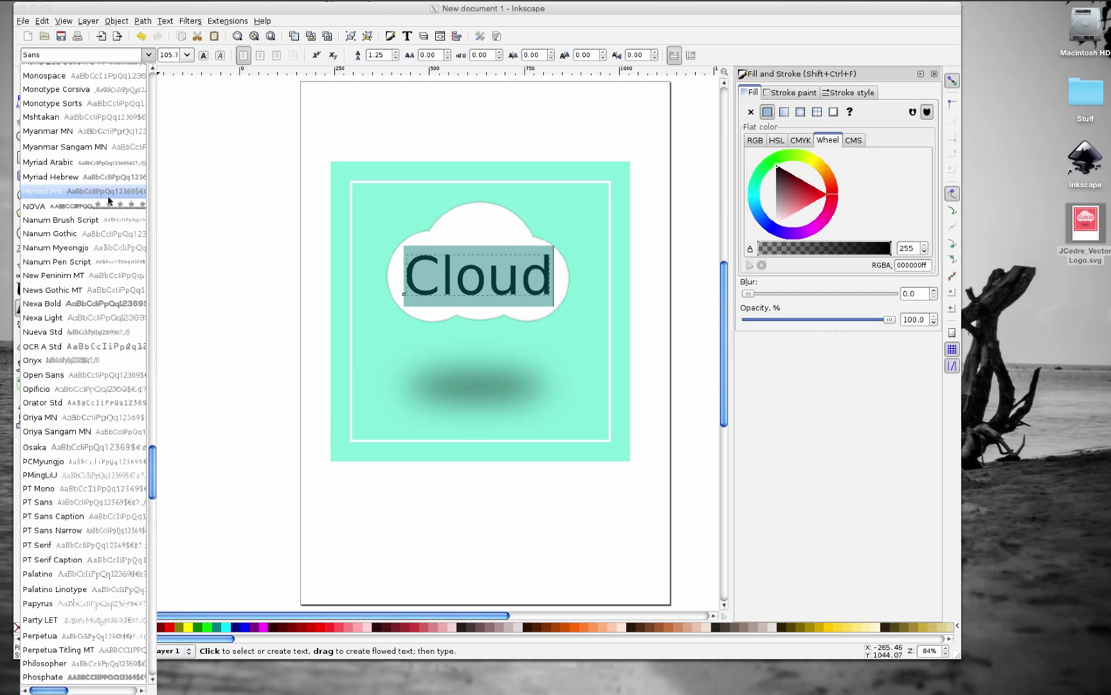
scroll(108, 201, "up", 3)
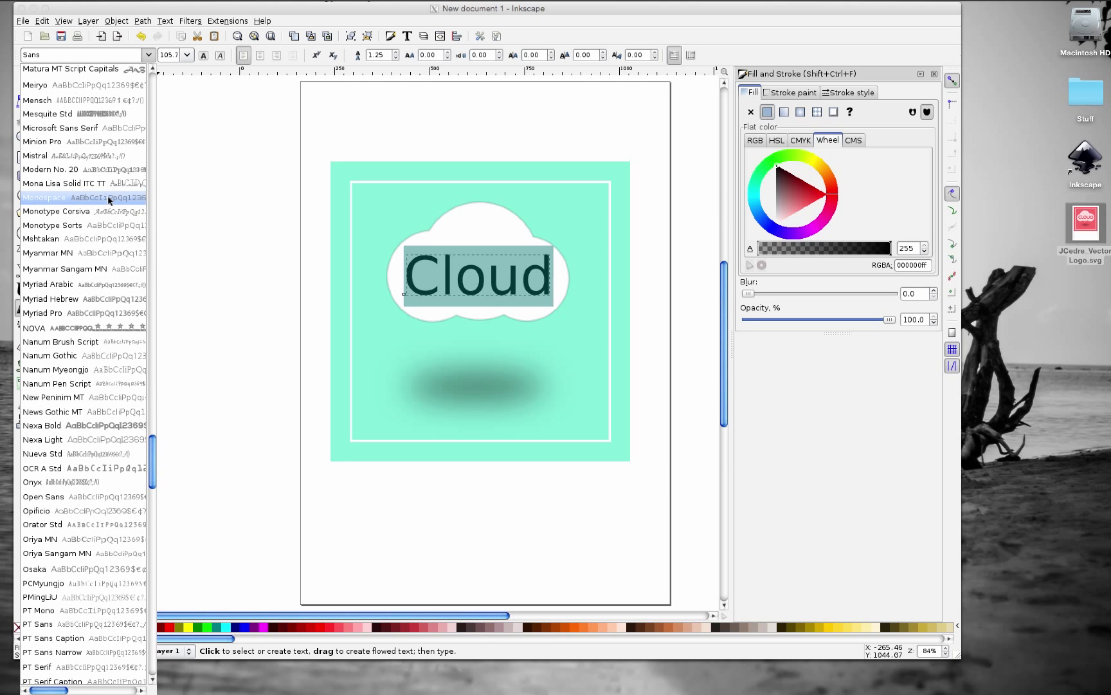
scroll(112, 198, "up", 3)
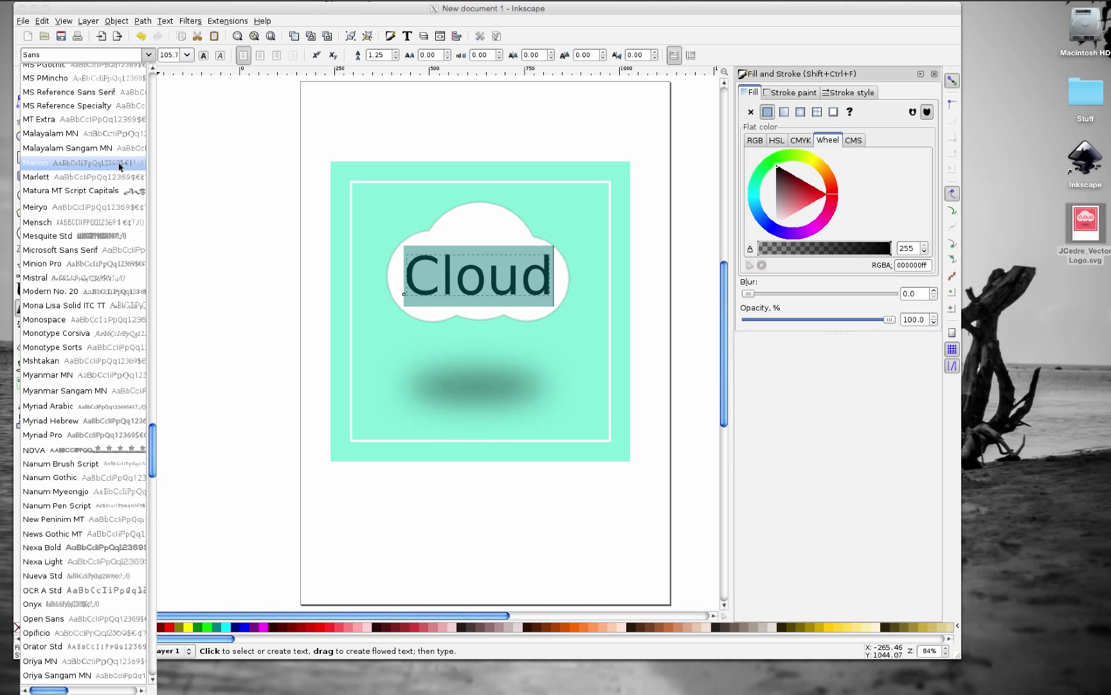
scroll(123, 194, "up", 3)
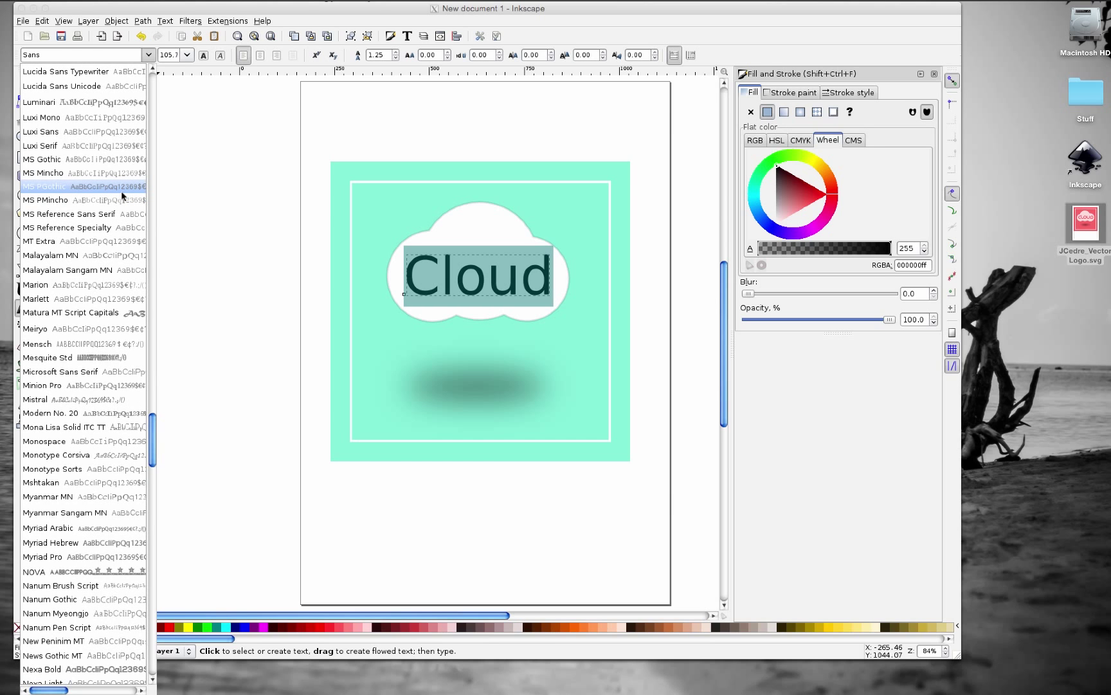
scroll(122, 195, "up", 2)
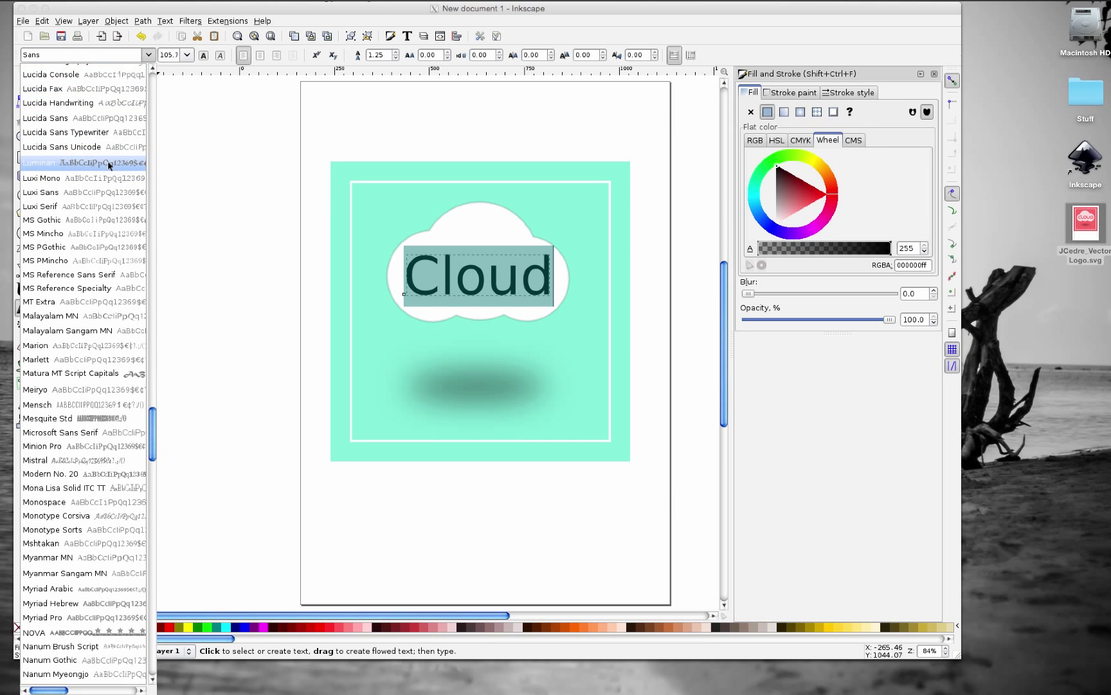
scroll(110, 166, "up", 5)
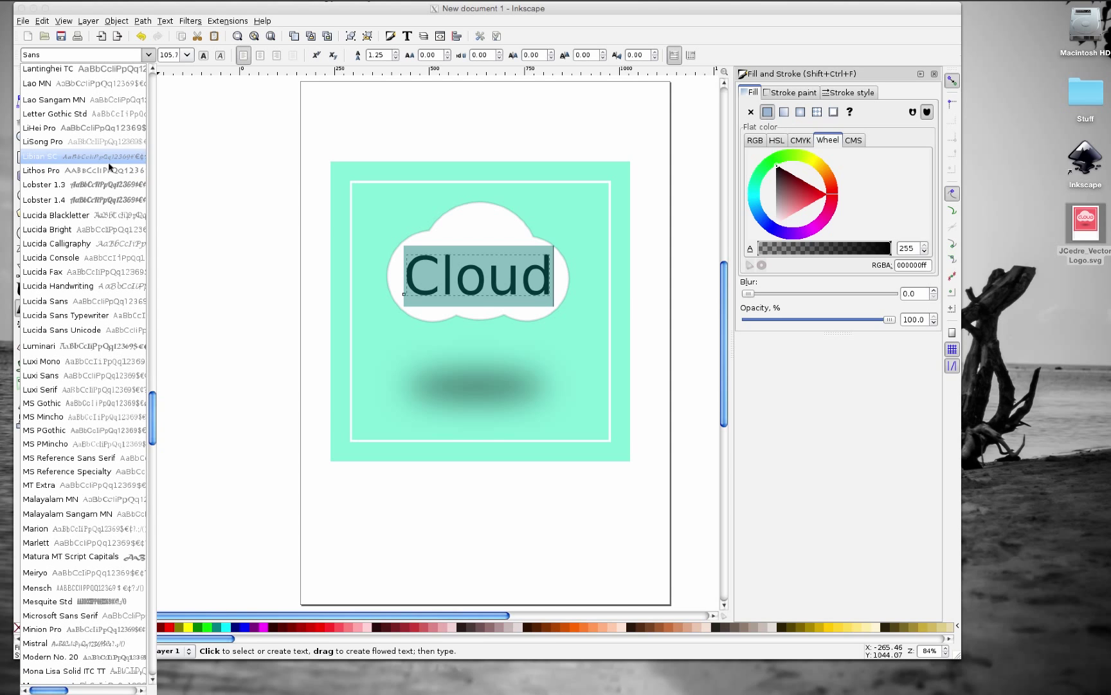
left_click(119, 184)
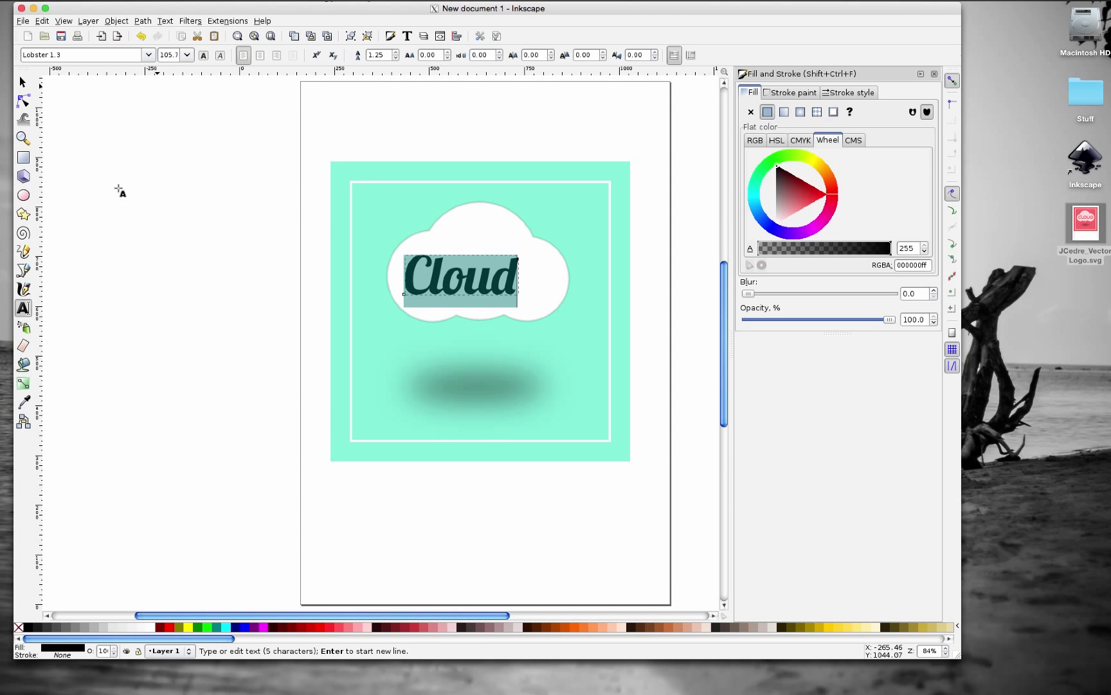
Step: Scale the "Cloud" text up uniformly to about 287 px wide and shift it slightly down over the cloud
left_click(22, 81)
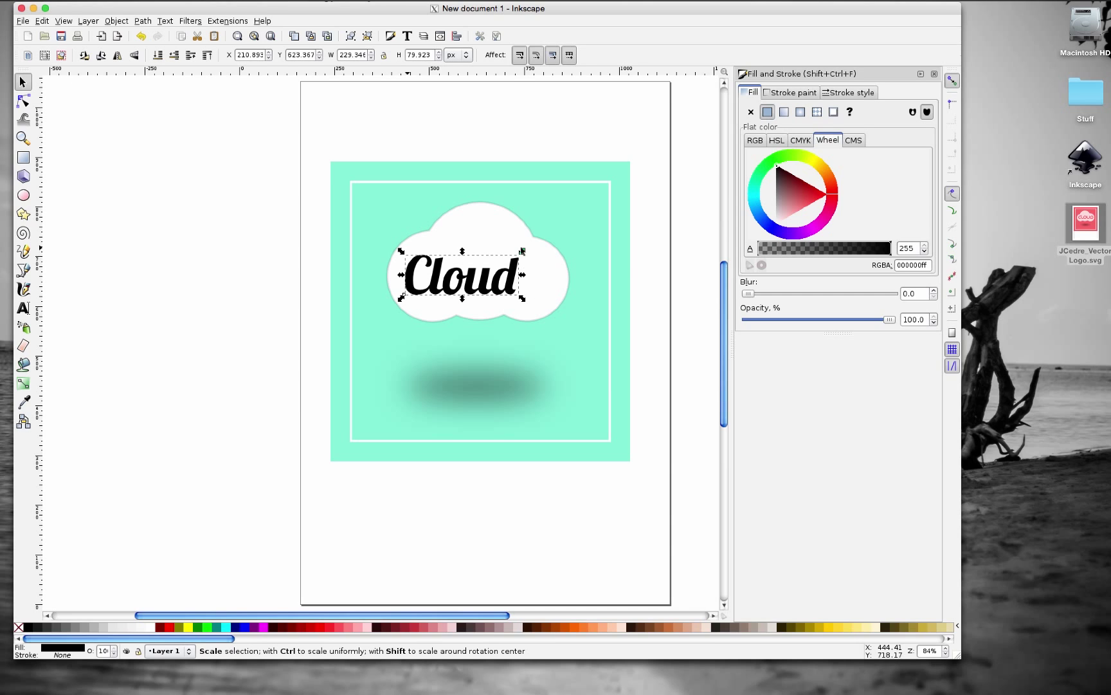
left_click_drag(522, 251, 564, 241)
left_click(508, 278)
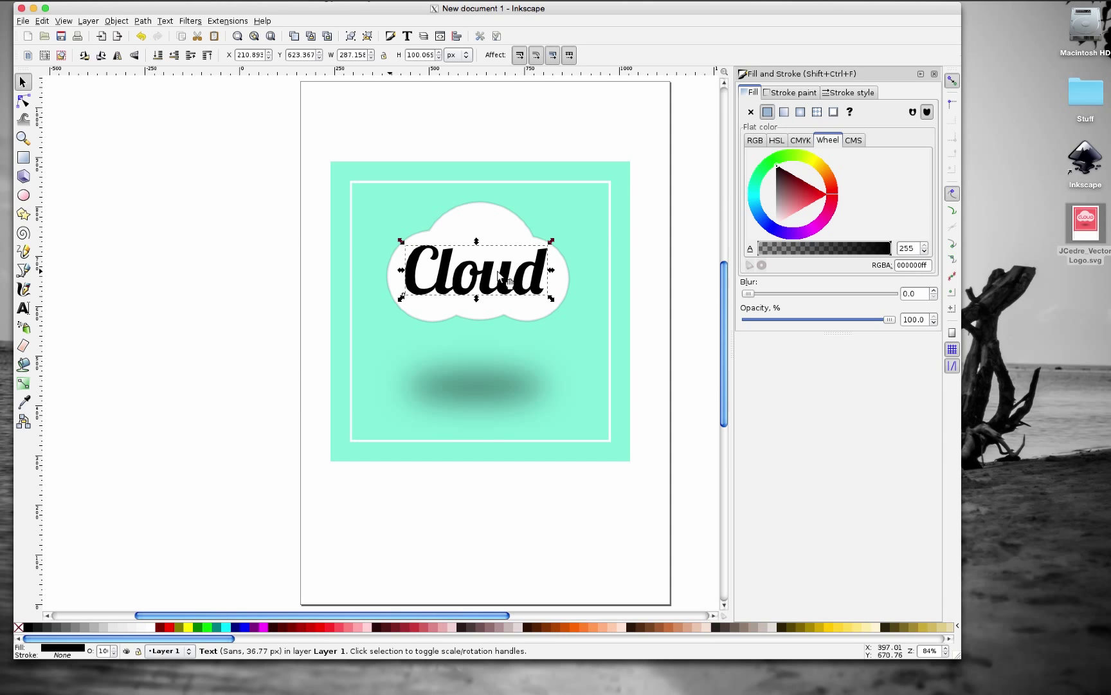
left_click_drag(513, 289, 516, 296)
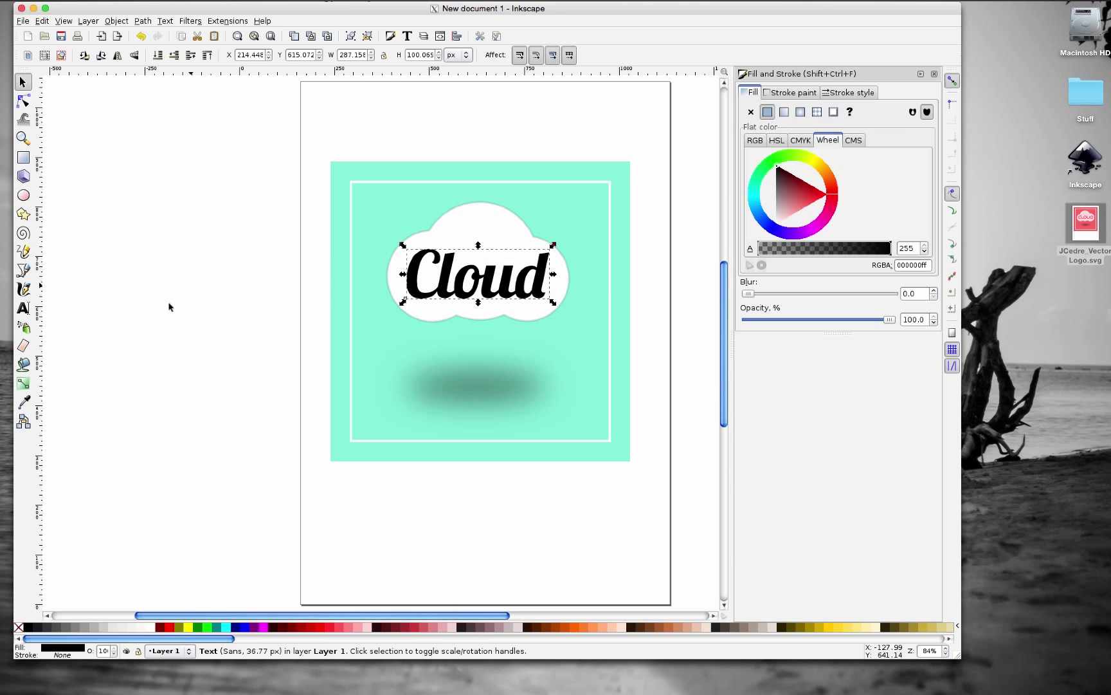
Step: Fine-tune the position of the "Cloud" text in small nudges so it sits centred within the cloud's lower part
left_click(255, 296)
left_click(516, 291)
left_click_drag(505, 287, 508, 287)
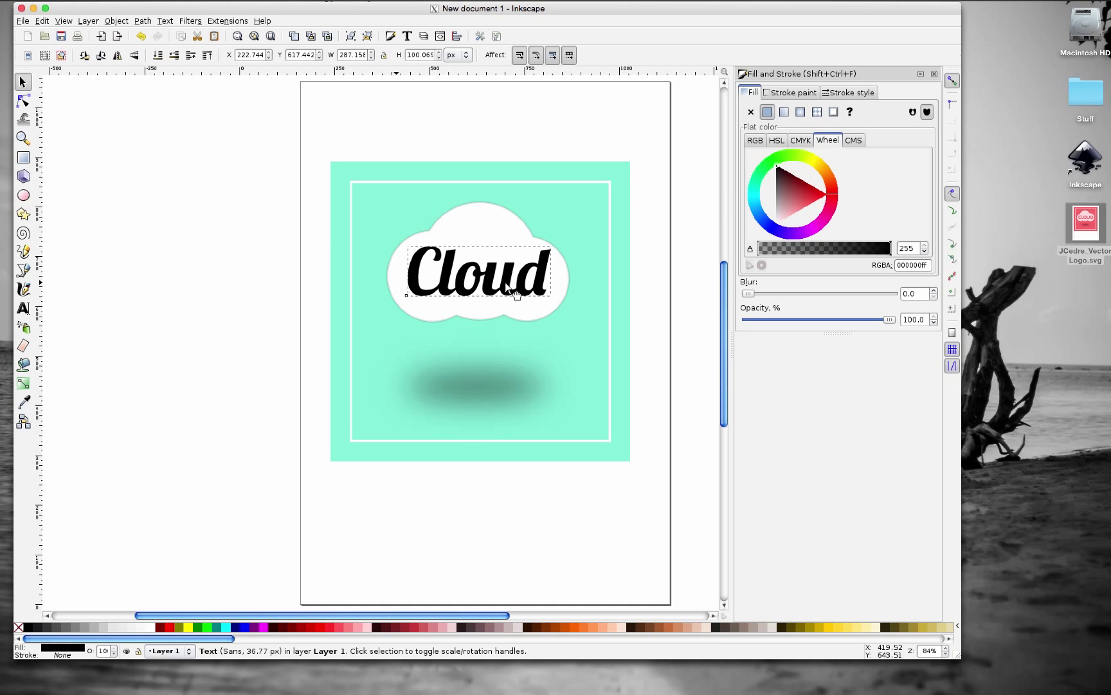
left_click(495, 246)
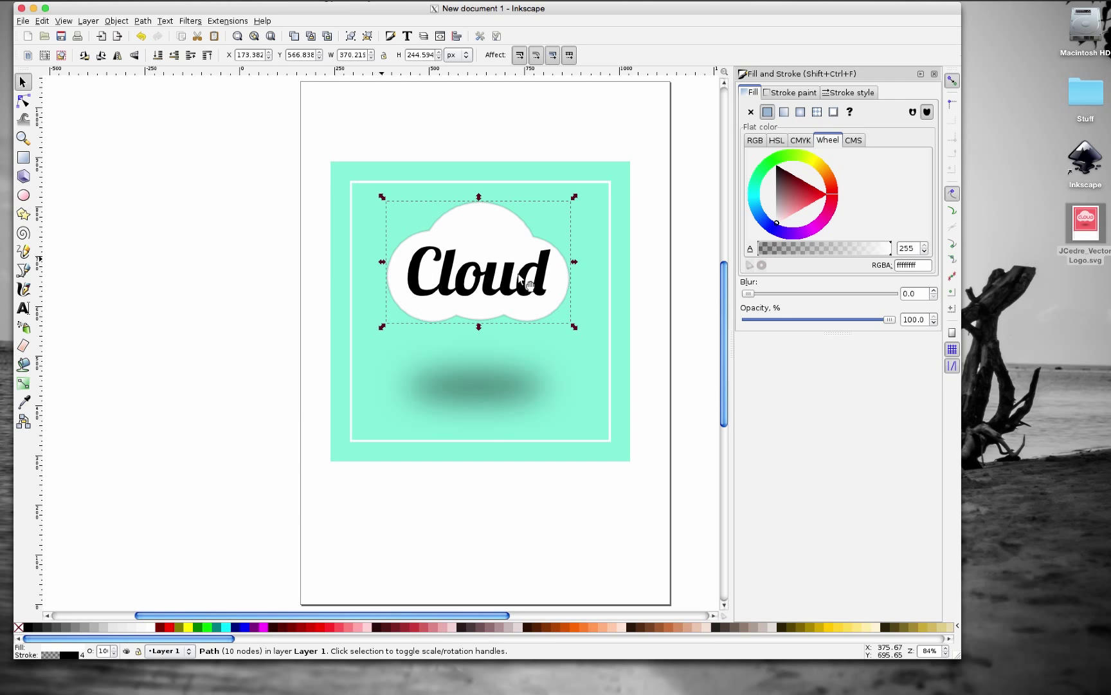
left_click(186, 315)
left_click(474, 287)
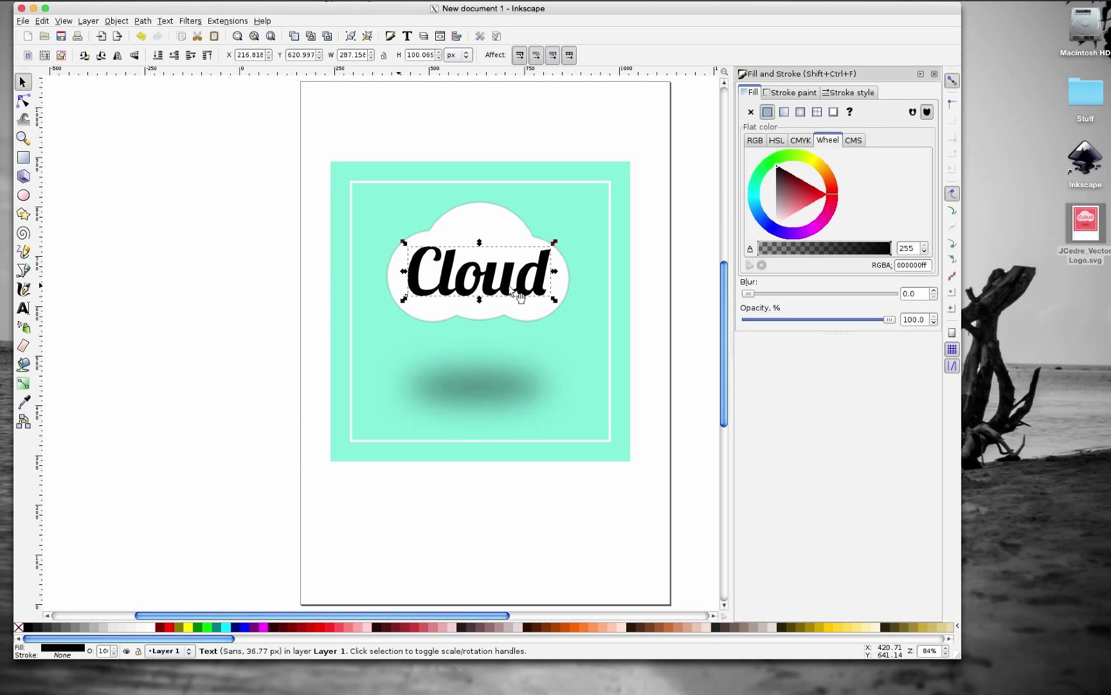
key("Down")
key("Down")
key("Down")
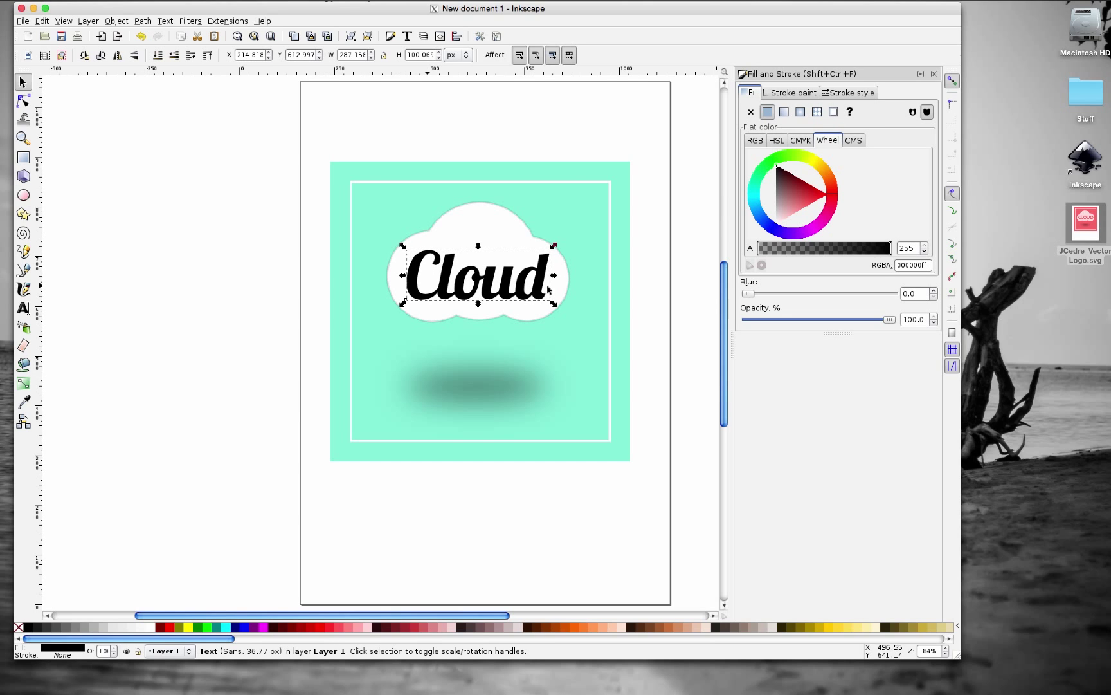
key("Left")
left_click(341, 281)
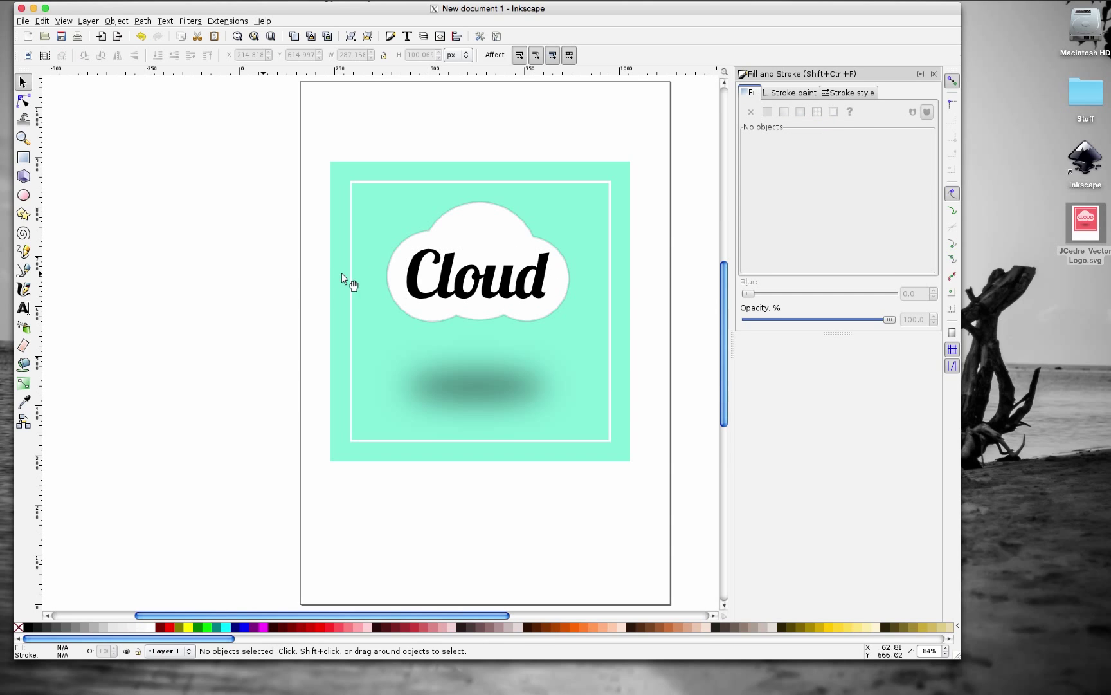
Step: Cut the "Cloud" text out of the white cloud shape with a path Difference
left_click(479, 287)
key("shift")
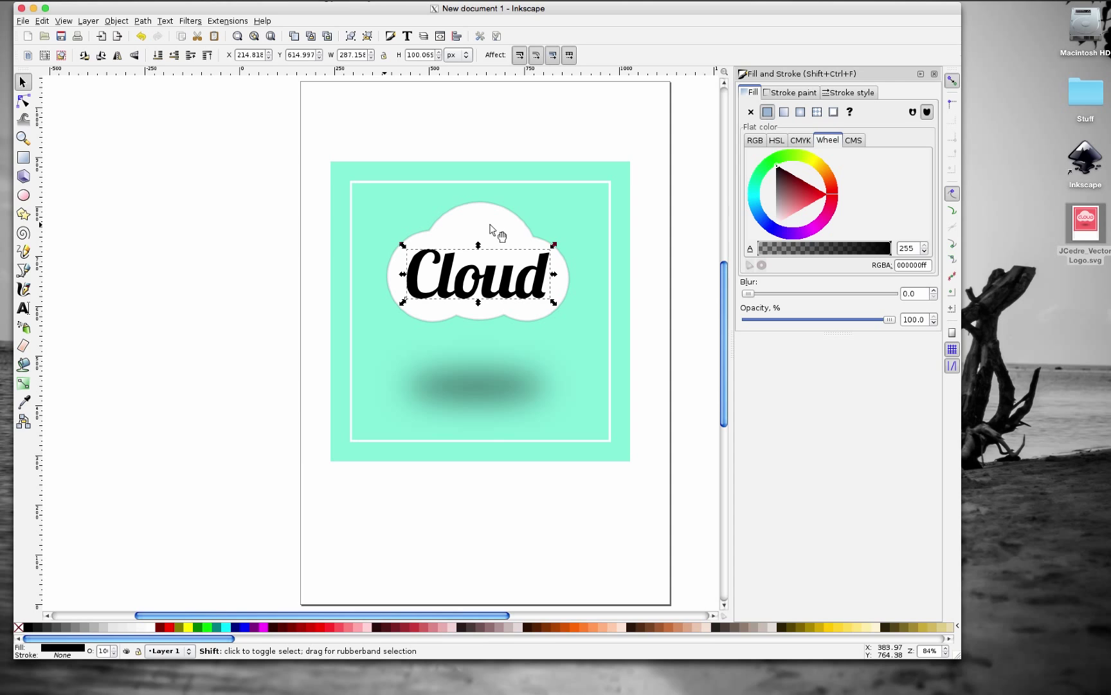
left_click(343, 289)
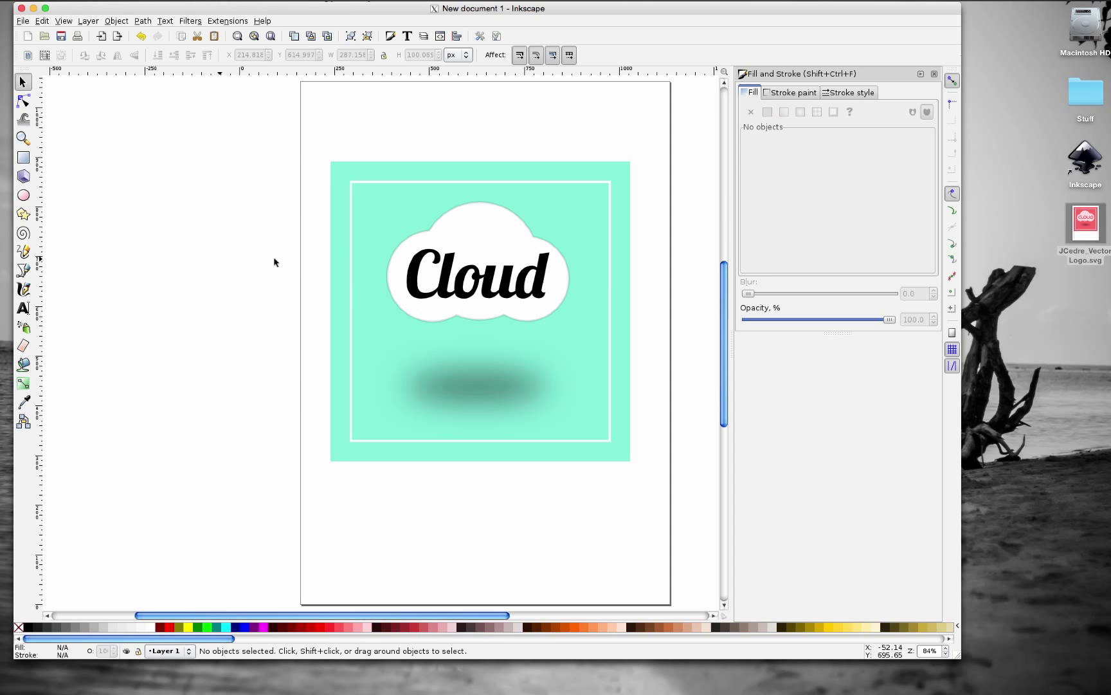
left_click(476, 283, "shift")
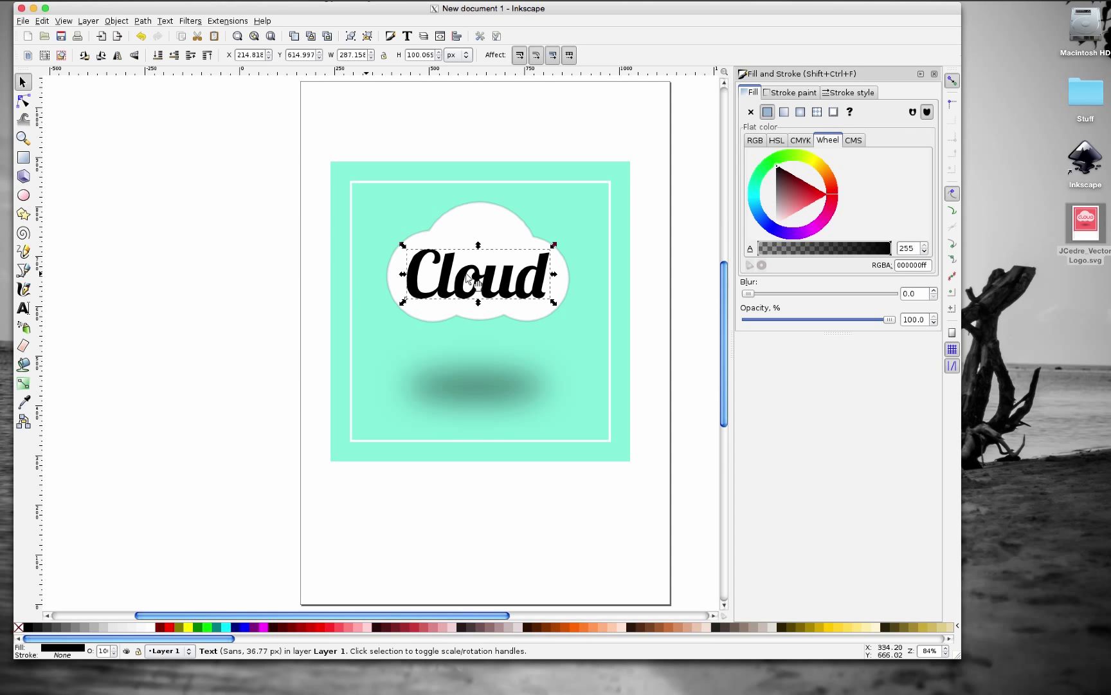
left_click(482, 228, "shift")
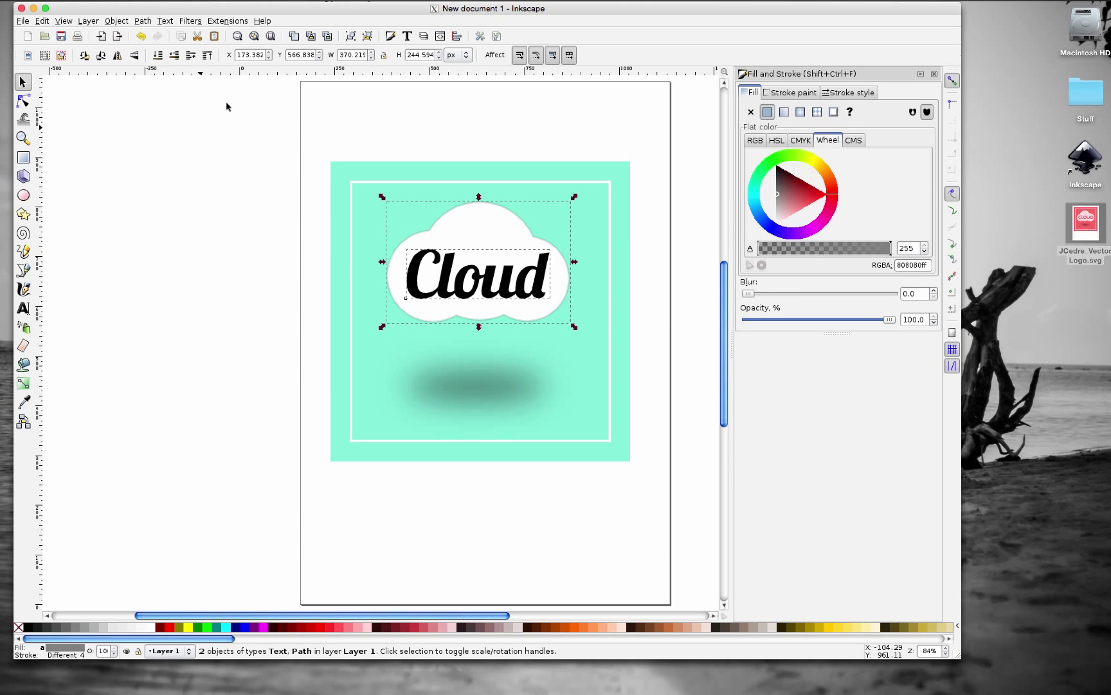
left_click(144, 21)
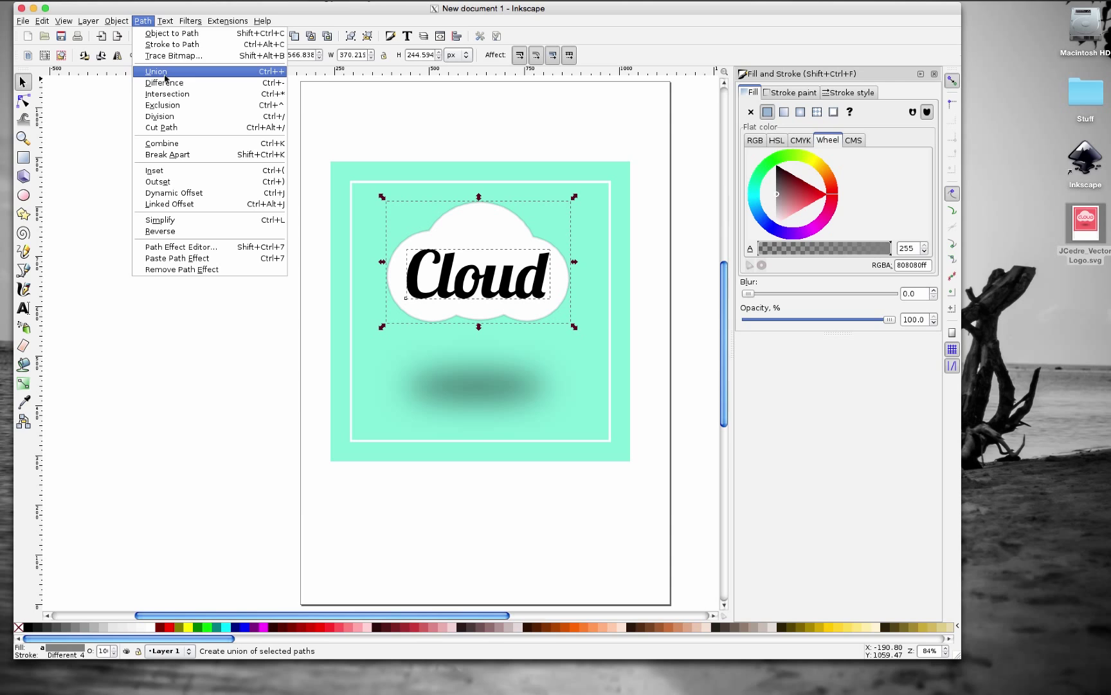
left_click(168, 83)
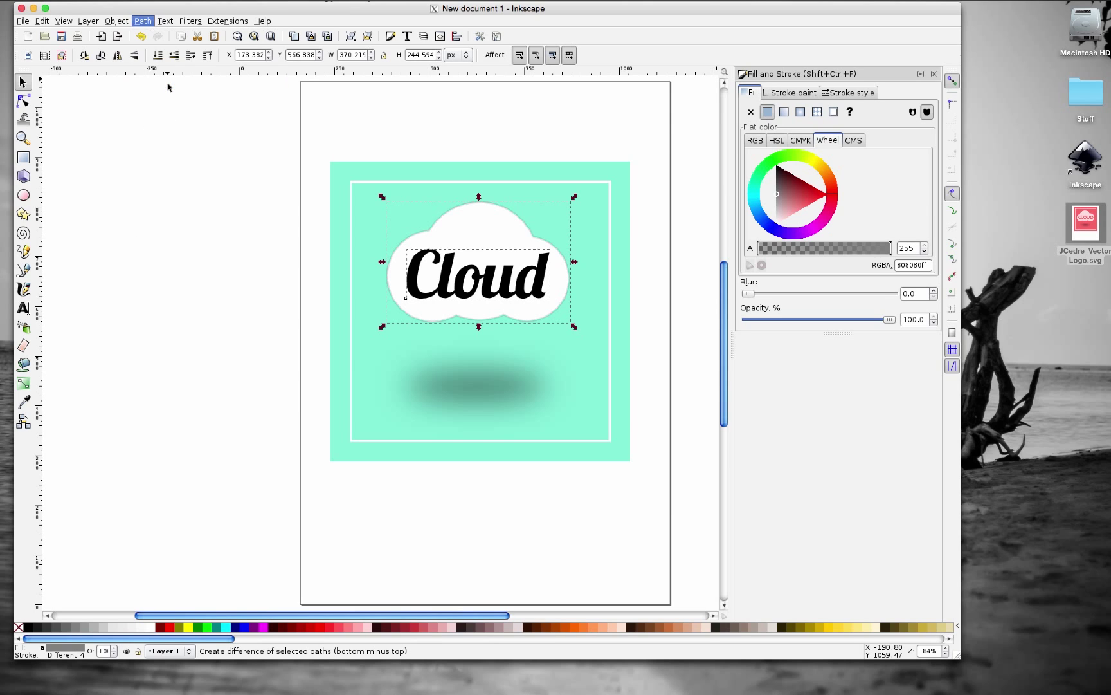
key("Escape")
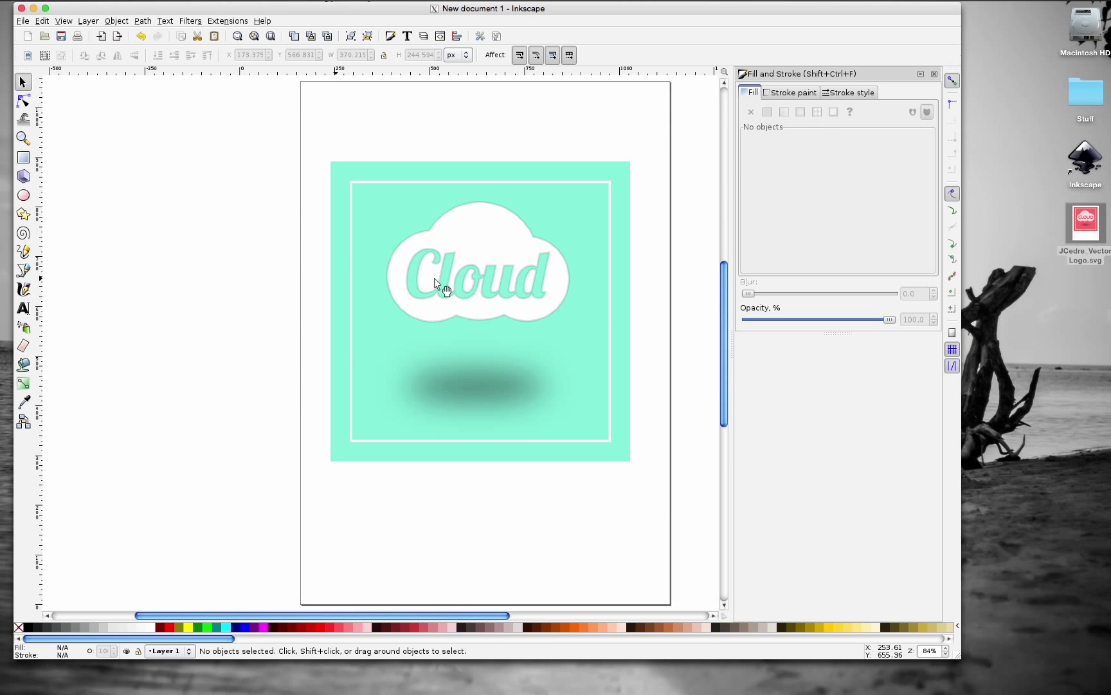
left_click(435, 279)
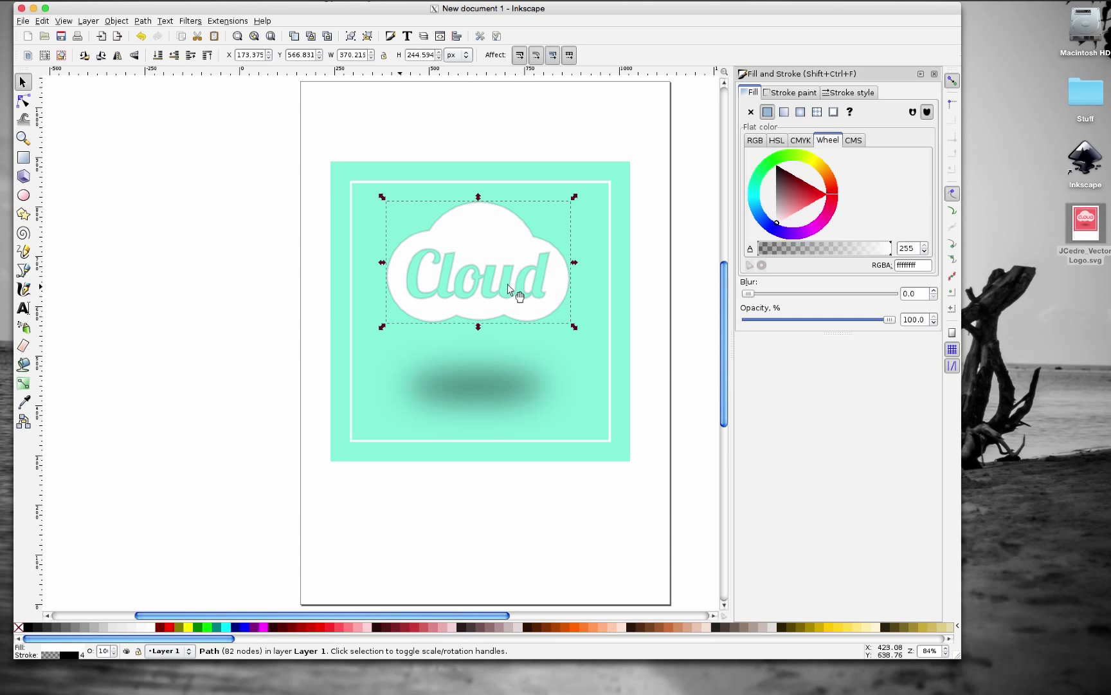
Step: Nudge the cut-out cloud slightly to the right, group it with the blurred shadow, and shift the group slightly right
left_click_drag(485, 253, 486, 253)
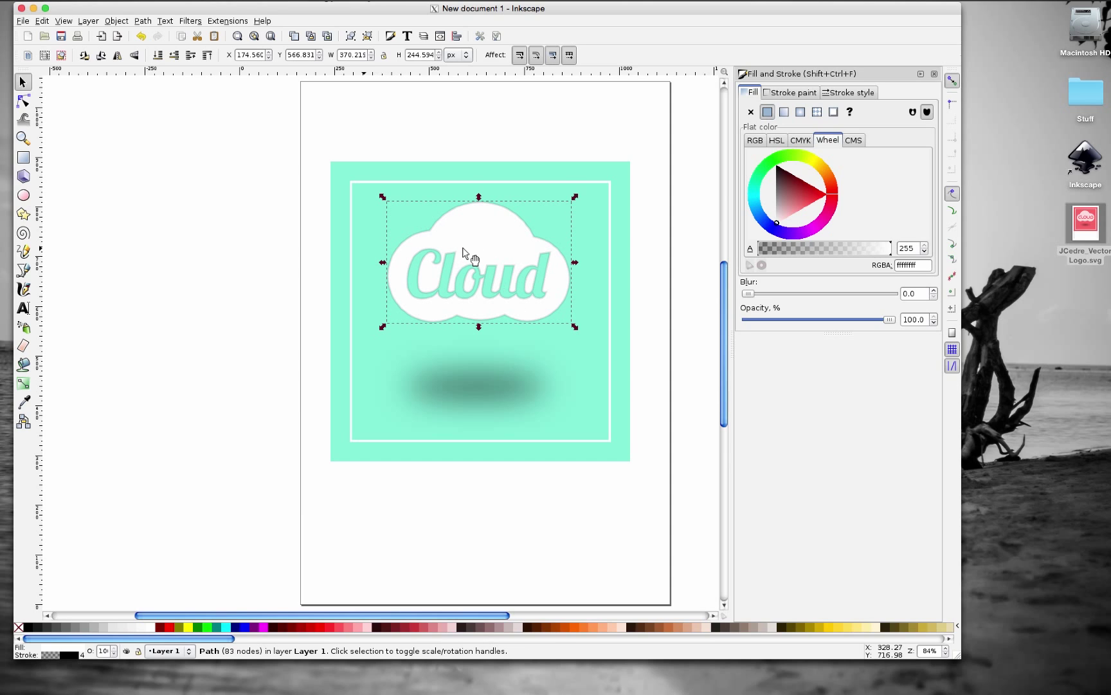
left_click_drag(467, 248, 471, 249)
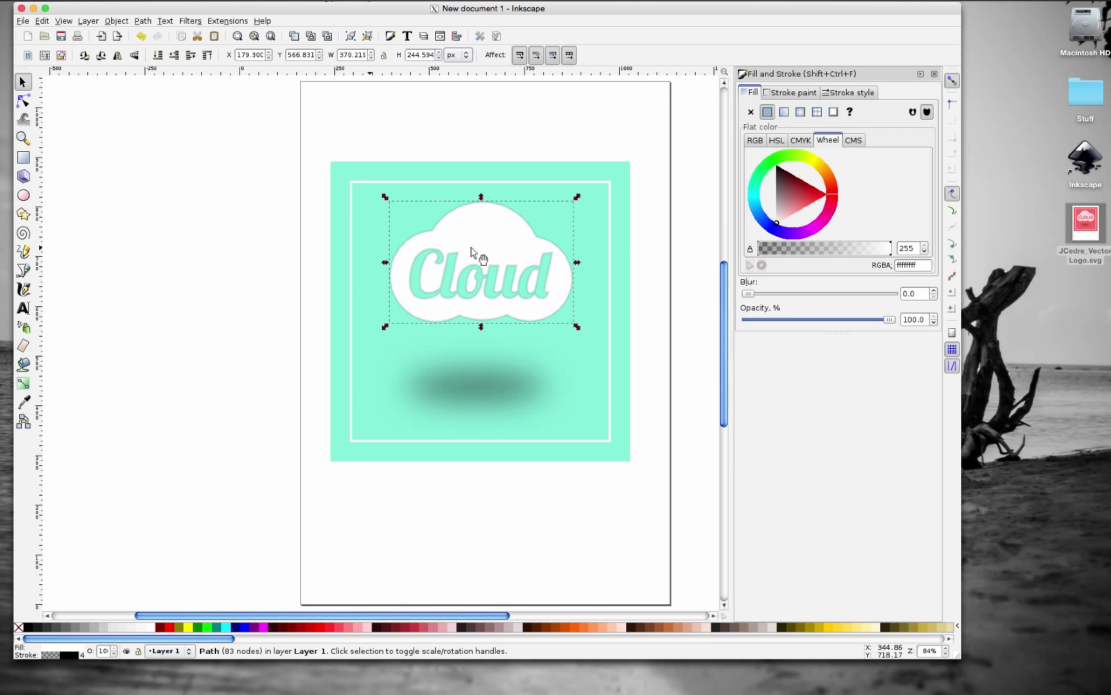
left_click(475, 378, "shift")
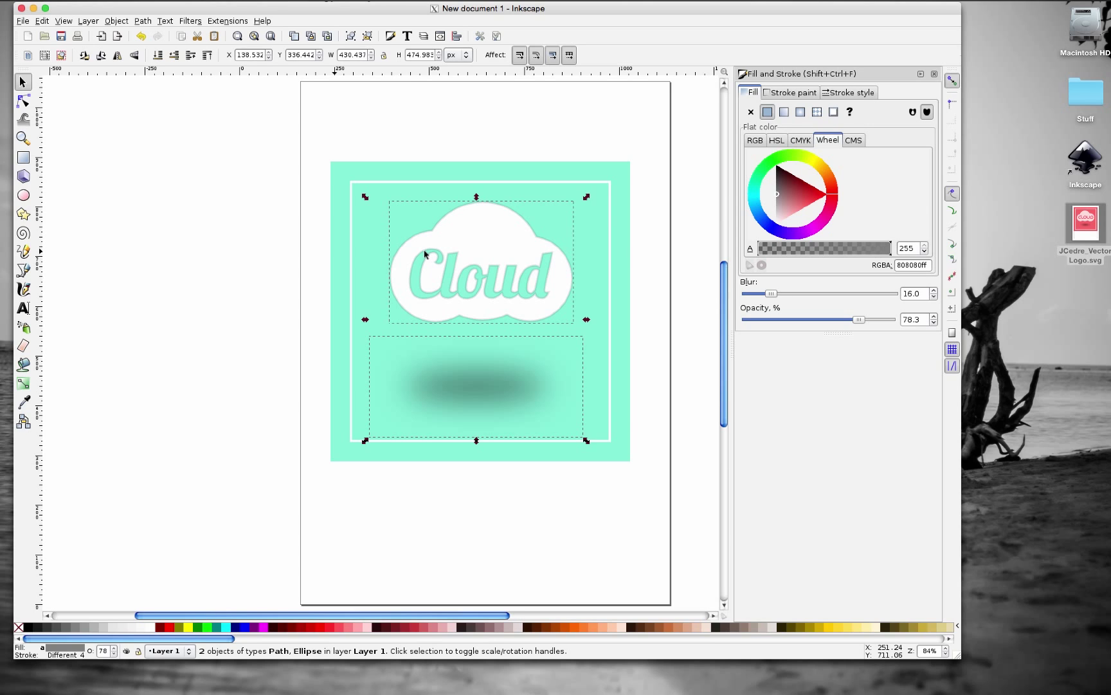
left_click(117, 22)
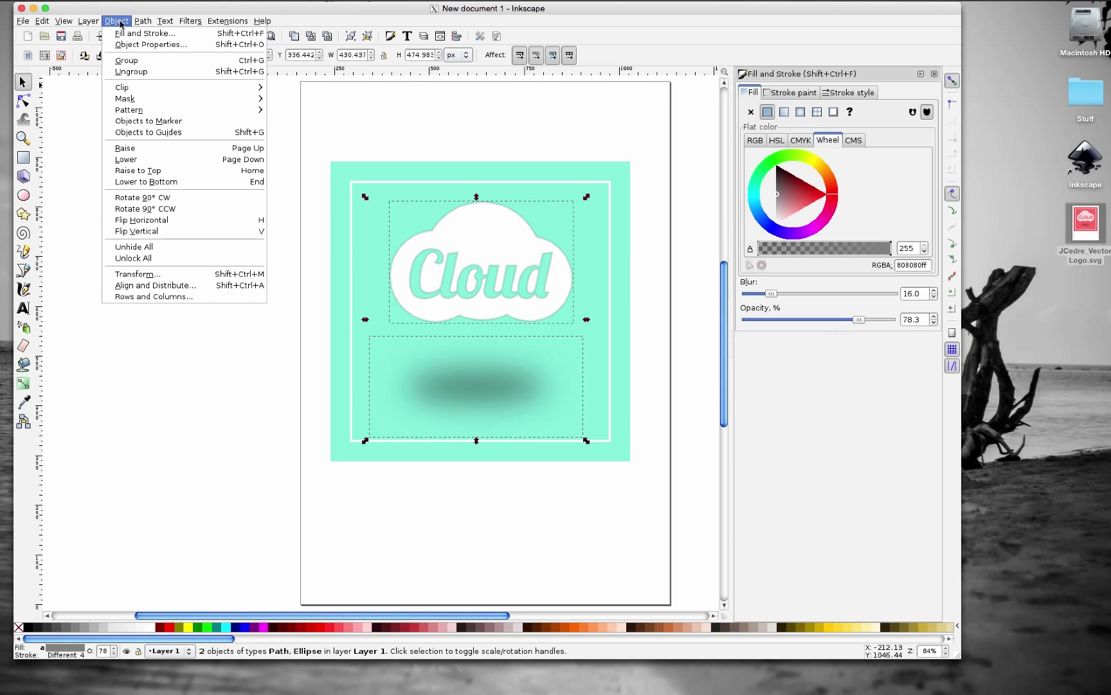
left_click(127, 60)
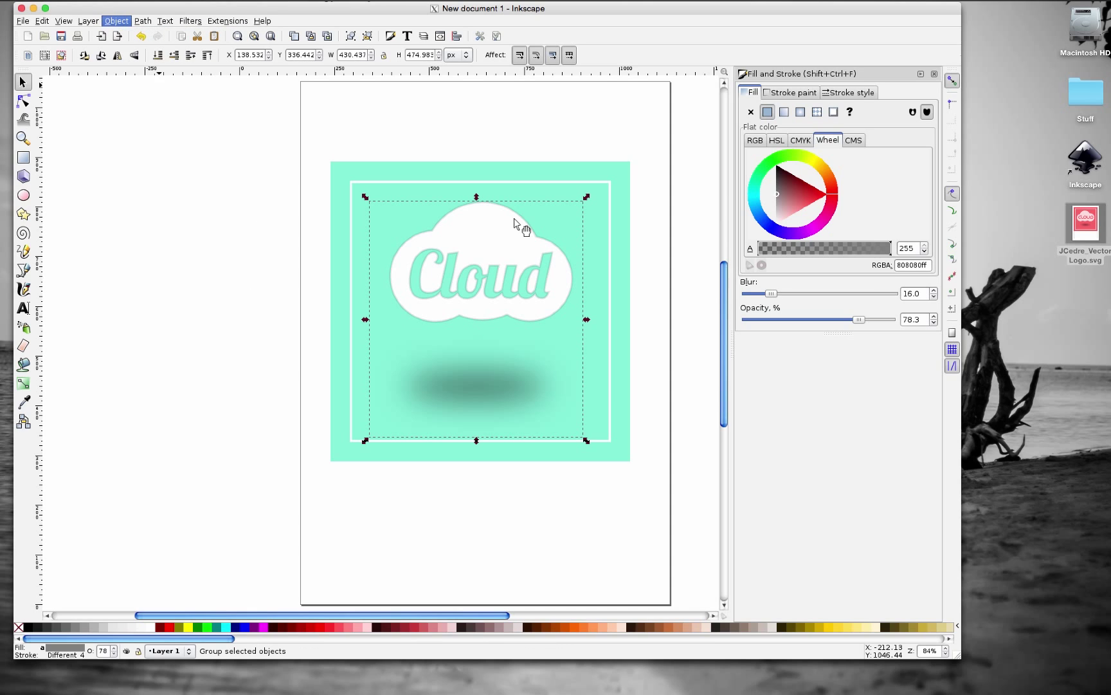
left_click_drag(492, 242, 503, 243)
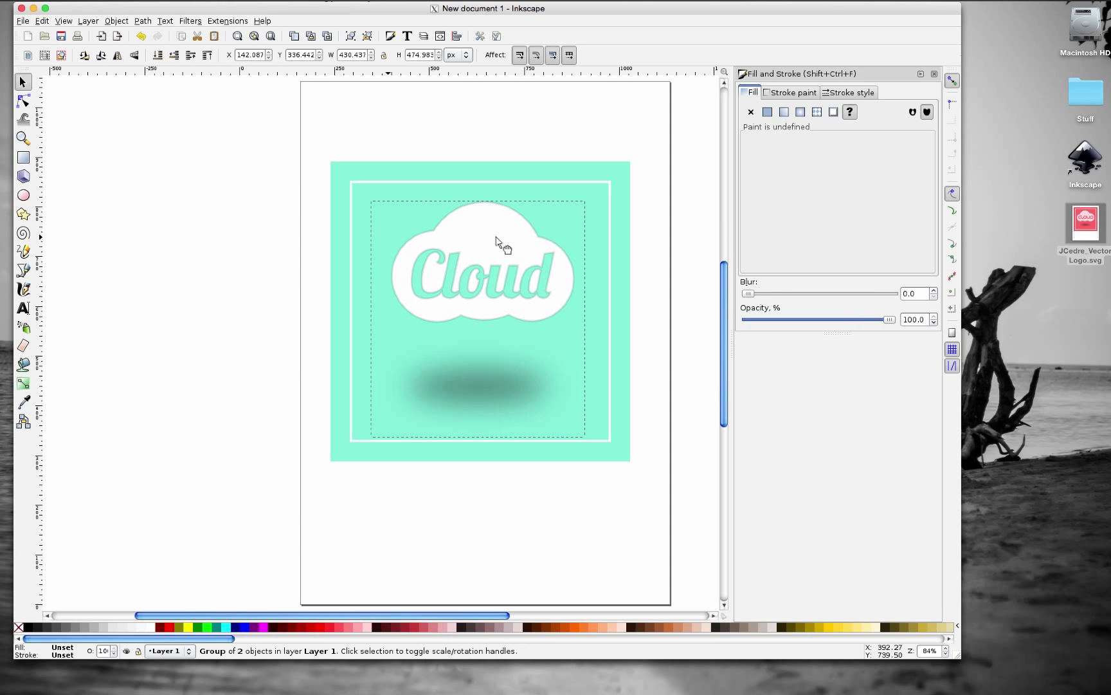
left_click(265, 216)
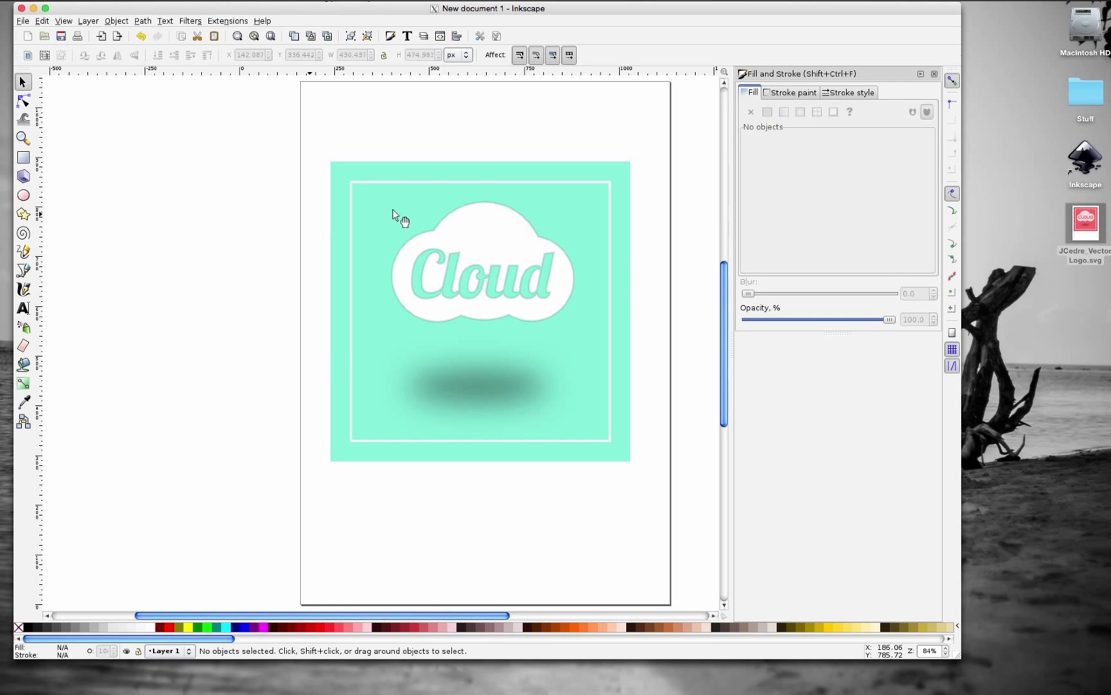
Step: Group the white frame with the mint background square
left_click(377, 184)
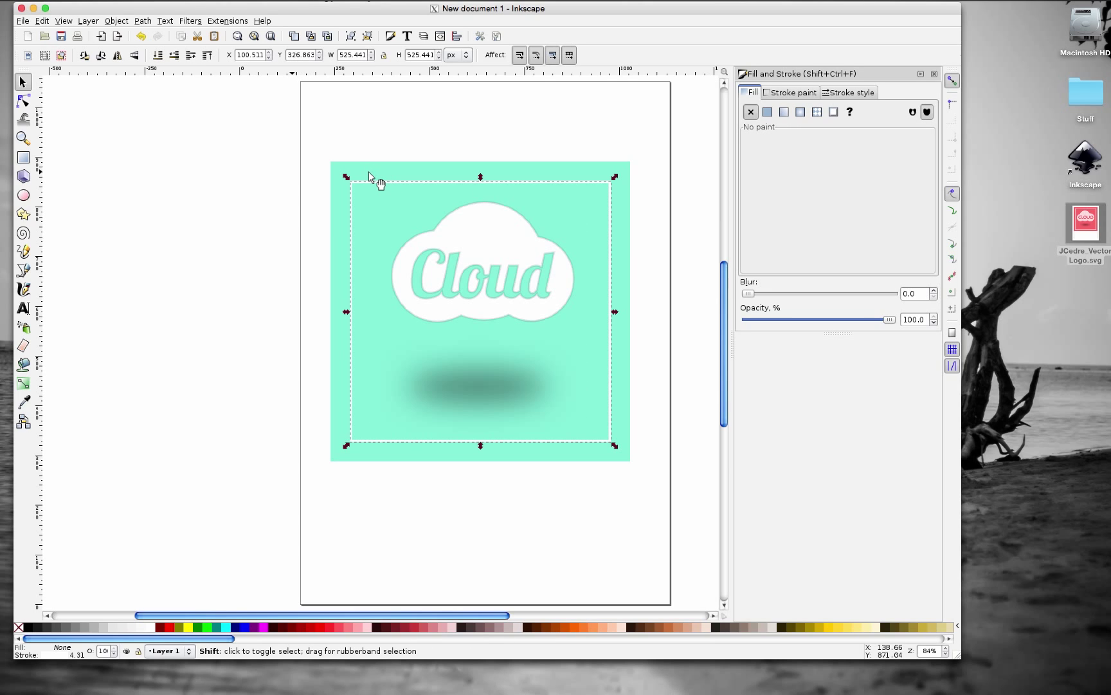
left_click(369, 174, "shift")
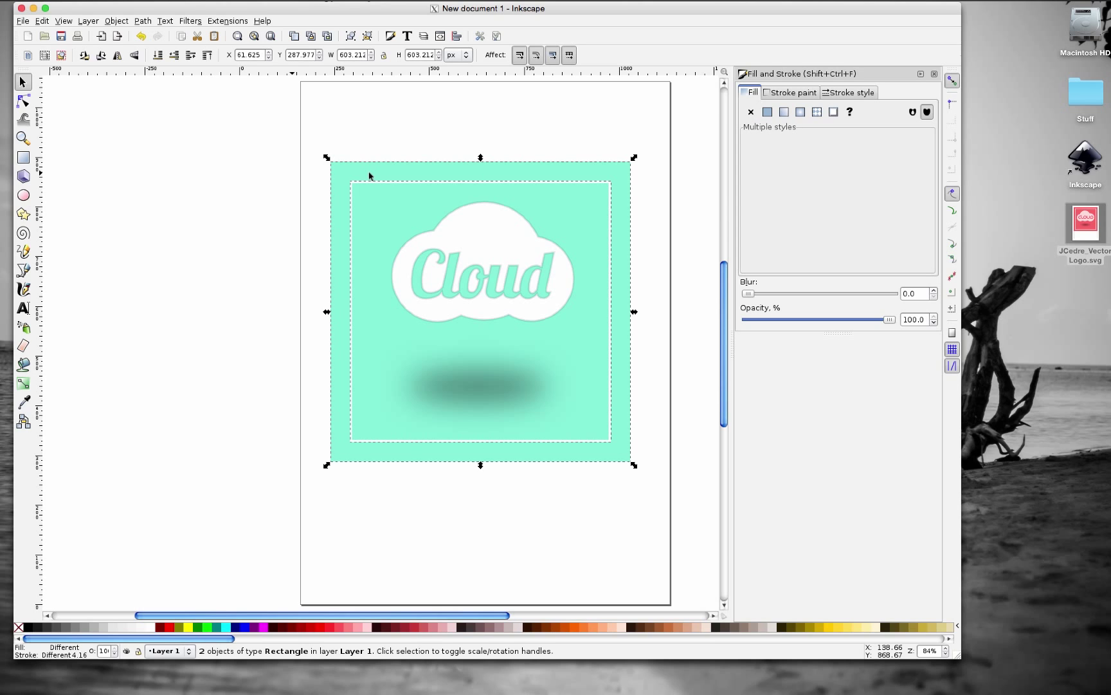
key("ctrl+g")
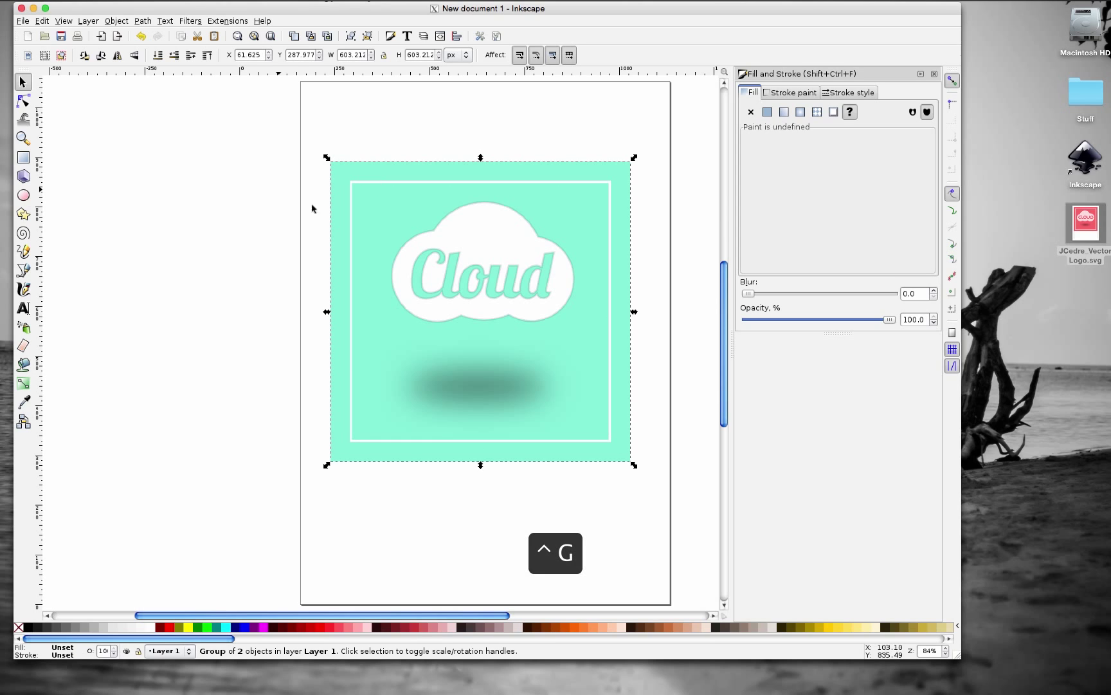
left_click(314, 209)
Step: Adjust the vertical position of the cloud-and-shadow group by eye, leaving it slightly lower inside the white frame
left_click(489, 237)
left_click_drag(489, 237, 489, 244)
left_click(495, 181)
left_click(480, 259)
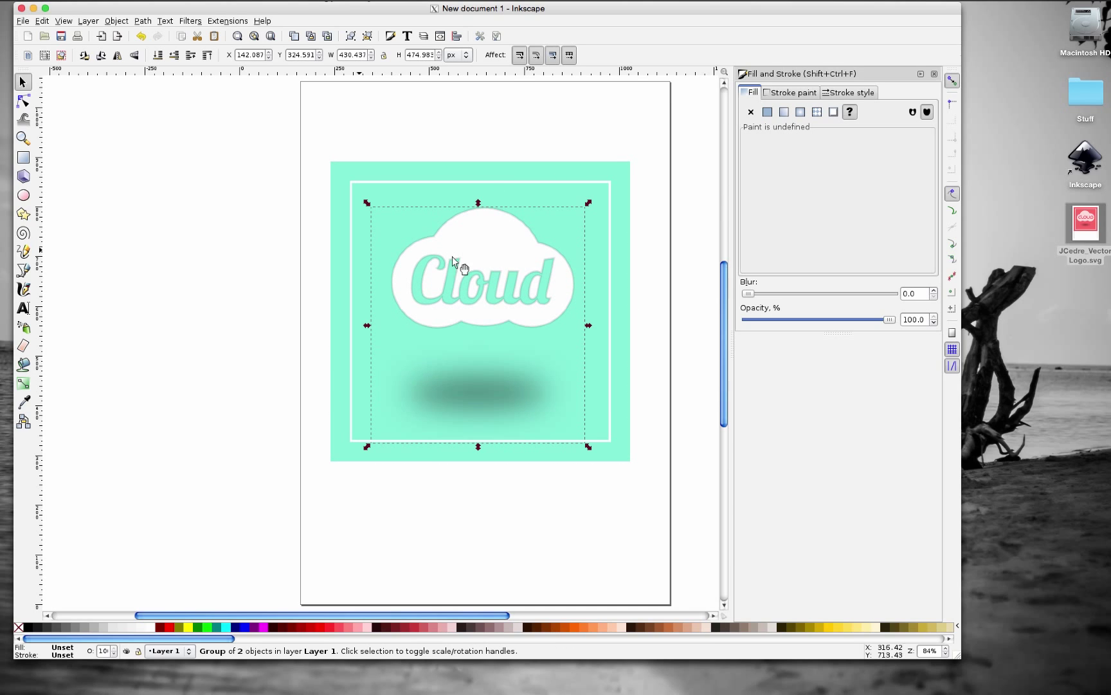
left_click_drag(481, 247, 473, 240)
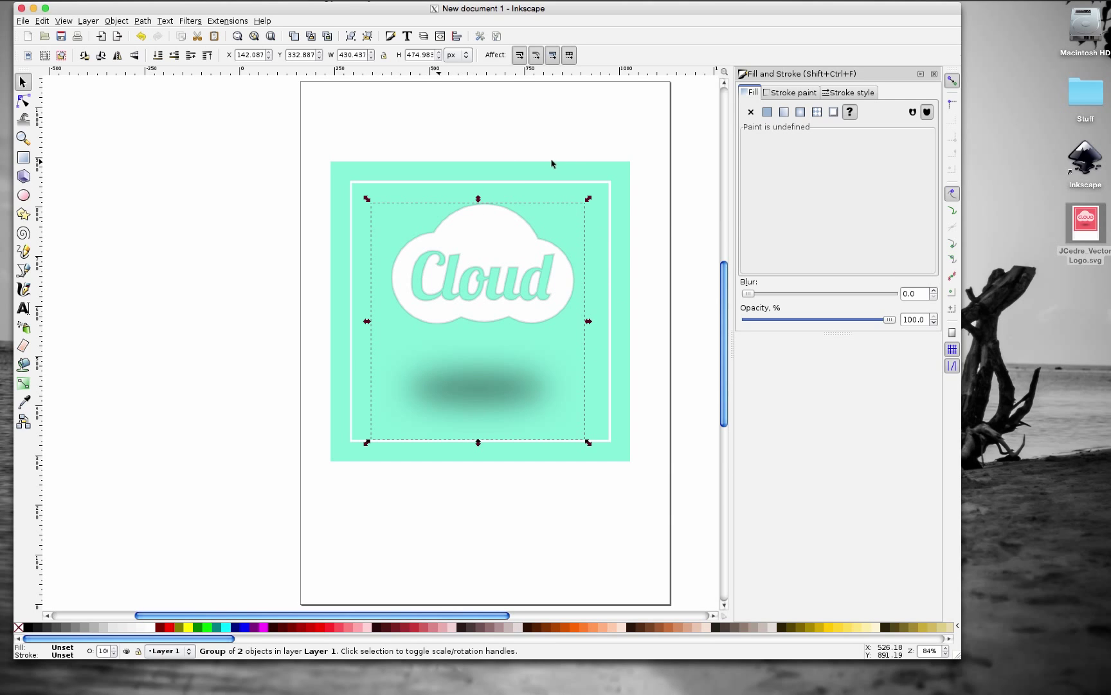
left_click(212, 206)
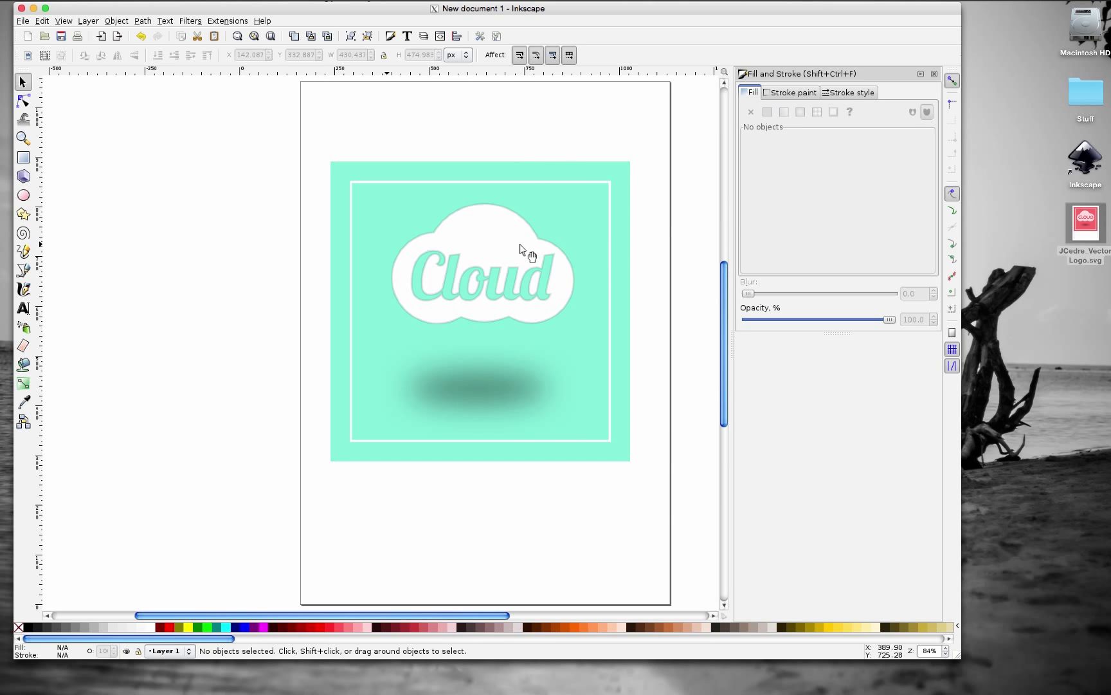
Step: Centre the cloud-and-shadow group on the framed square along both the vertical and horizontal axes, and close the docked dialogs
left_click(485, 244)
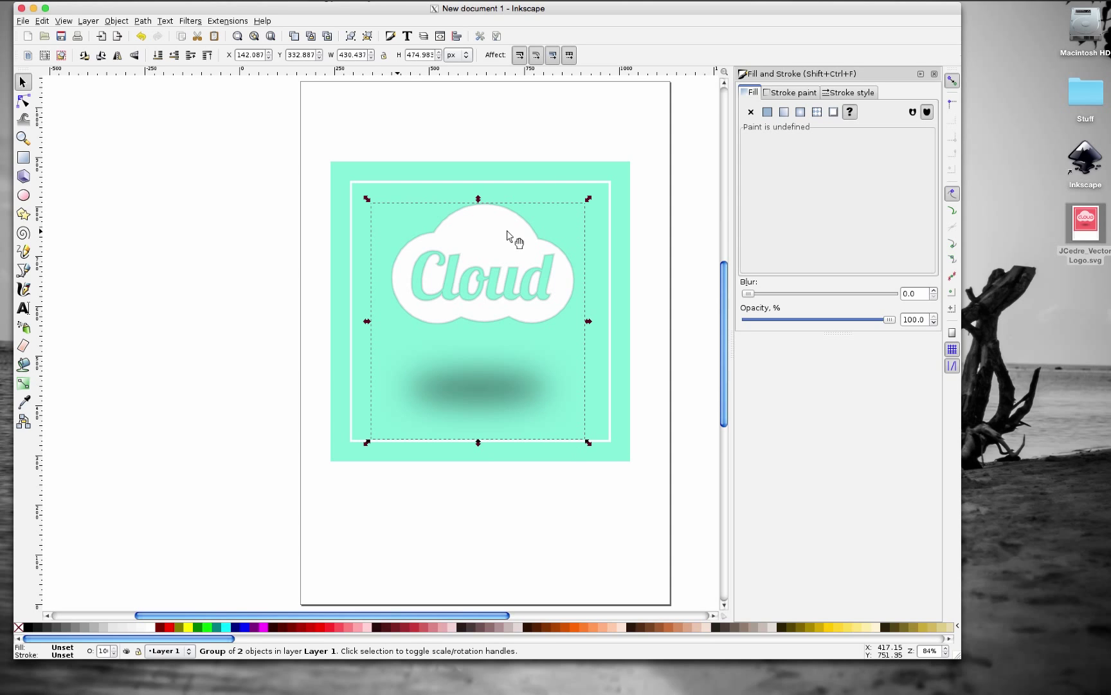
key("shift")
left_click(530, 176, "shift")
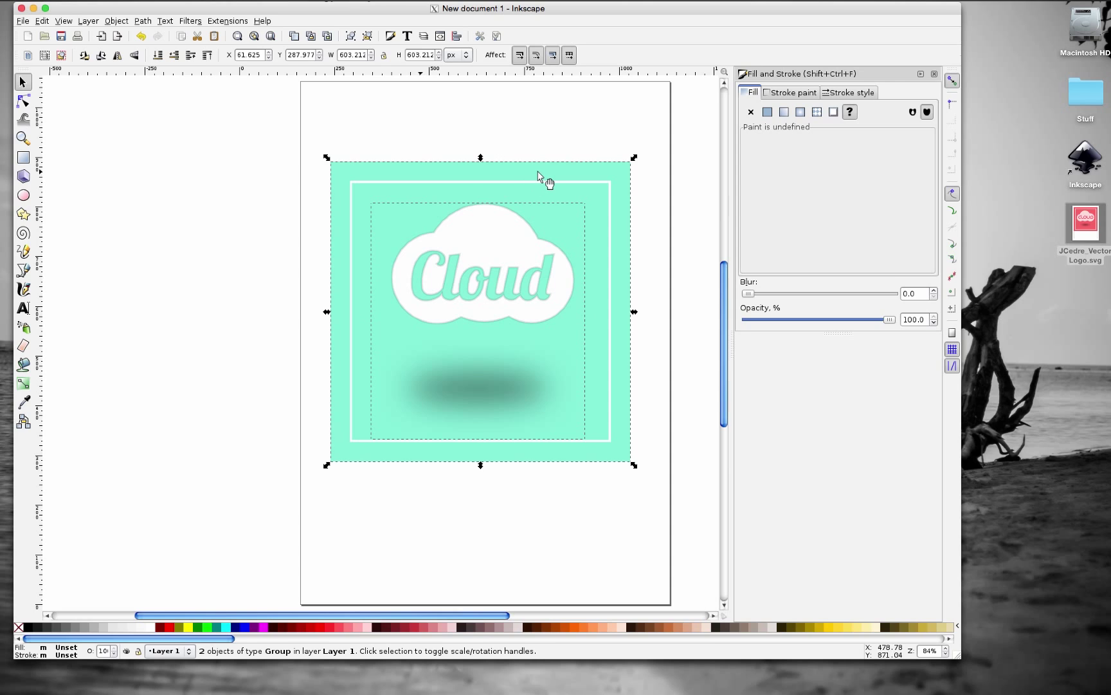
left_click(458, 37)
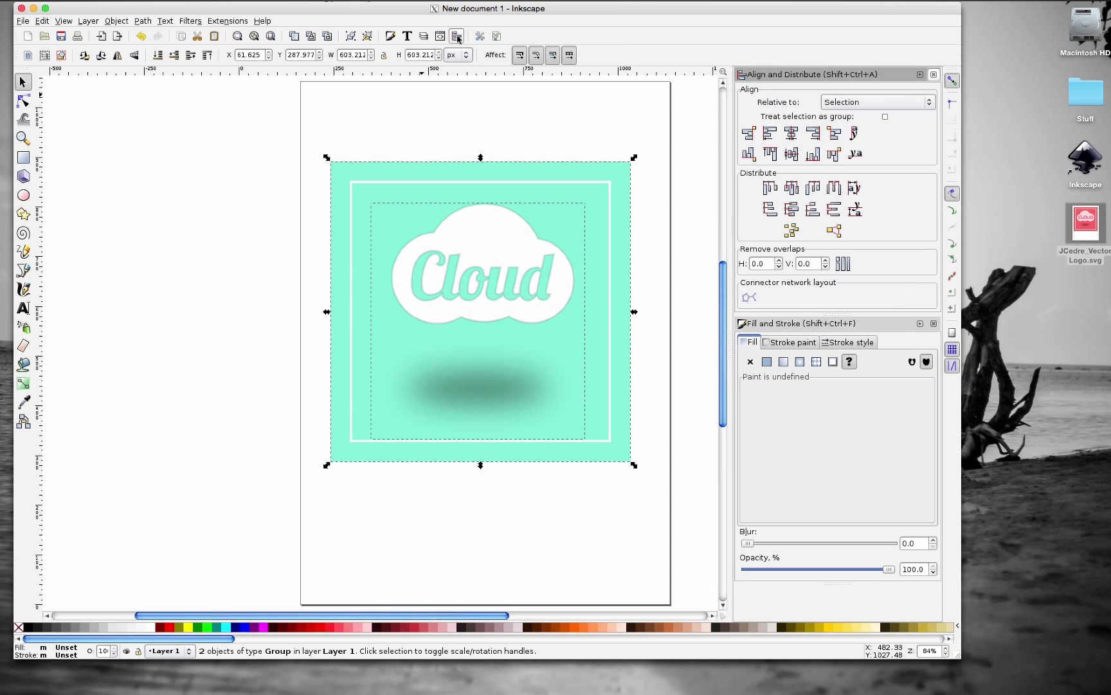
left_click(792, 134)
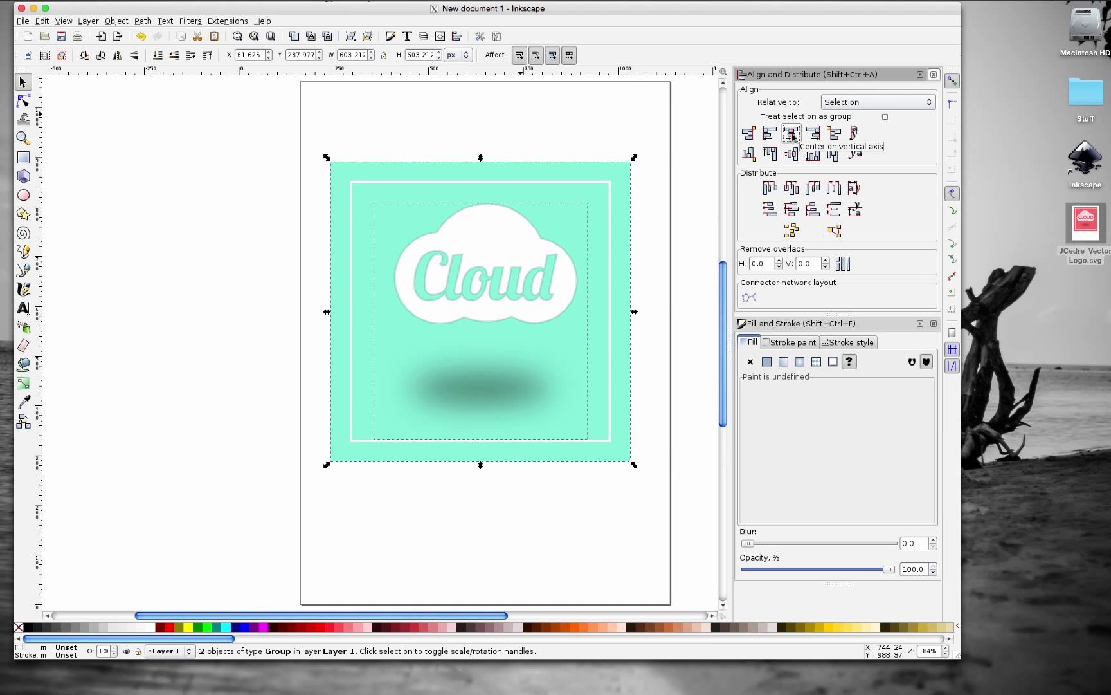
left_click(792, 154)
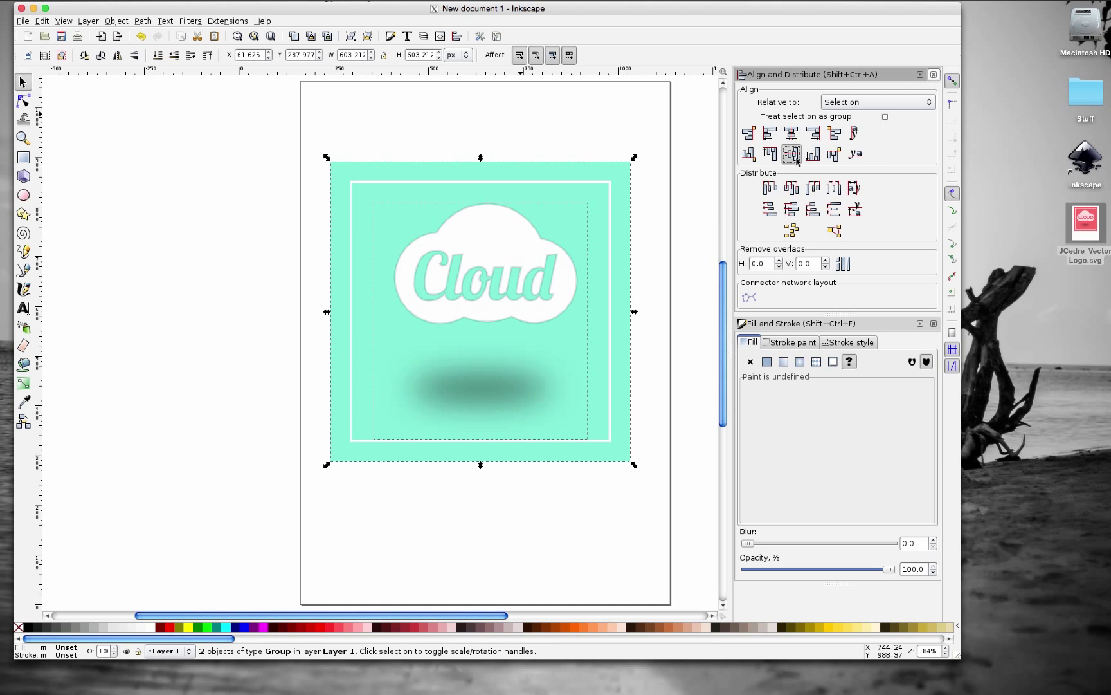
left_click(204, 186)
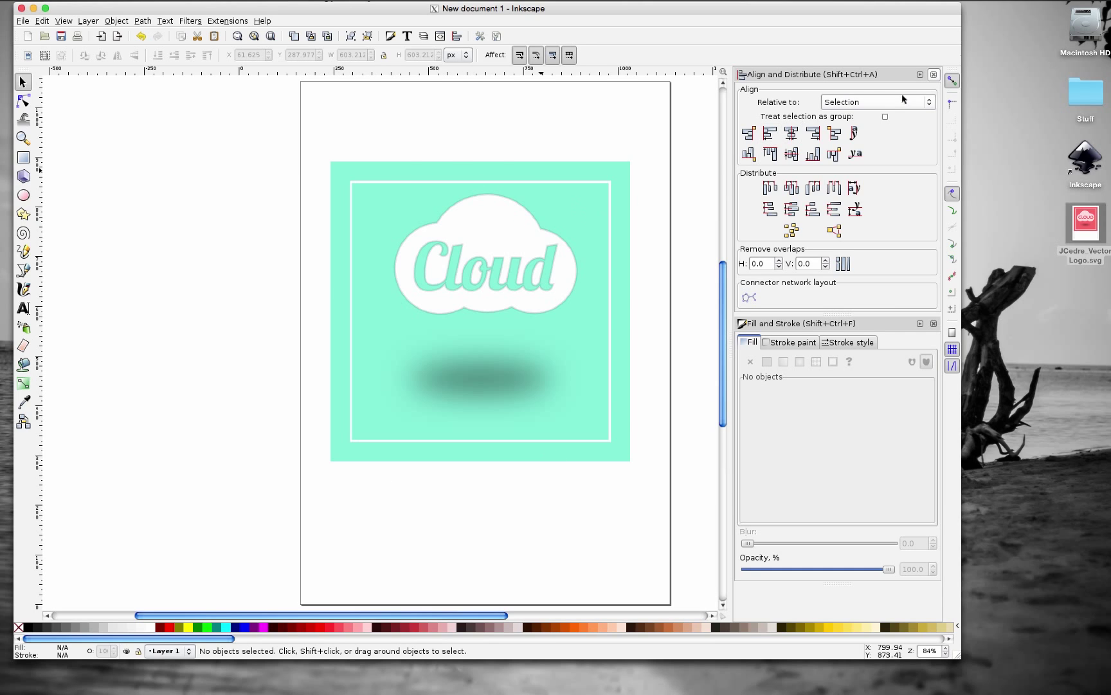
left_click(934, 75)
left_click(934, 74)
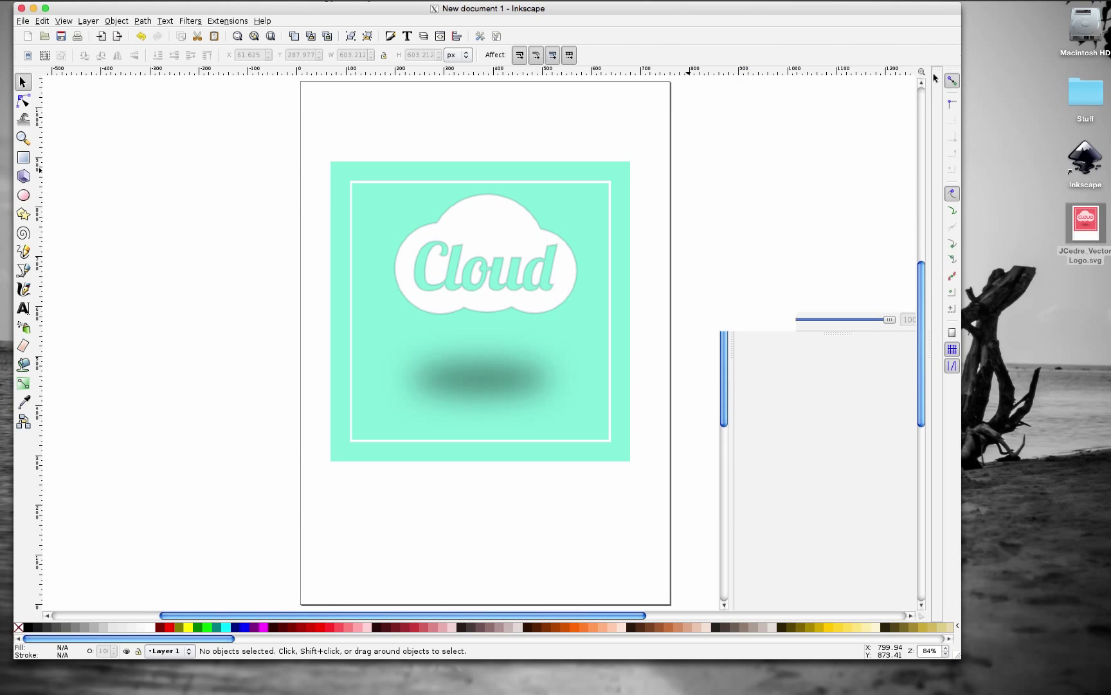
scroll(518, 335, "down", 2)
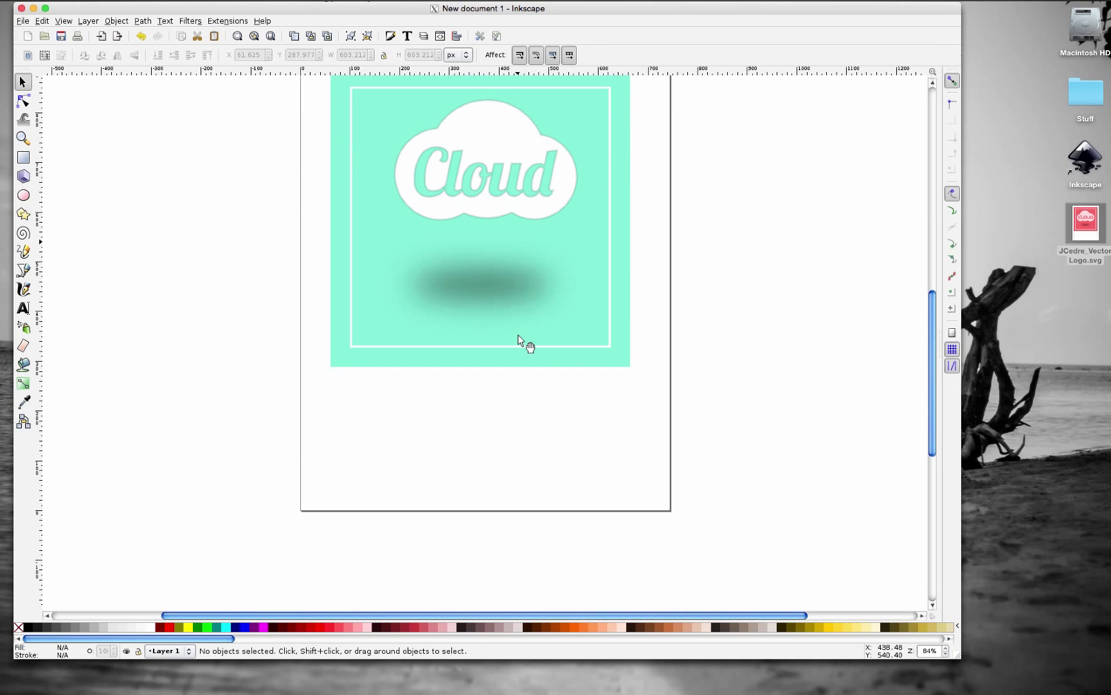
scroll(518, 334, "up", 2)
scroll(518, 334, "up", 1)
scroll(517, 335, "down", 1)
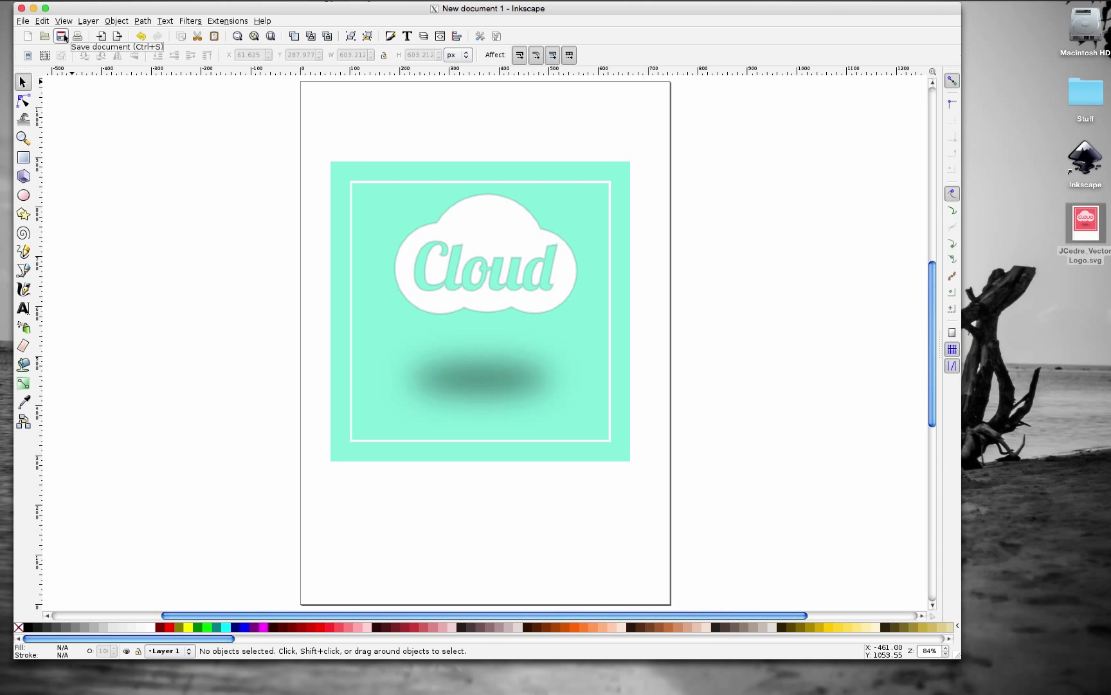
Step: Save the drawing to the Desktop as an Inkscape SVG, named with the author's name followed by "_CloudLogo"
left_click(24, 20)
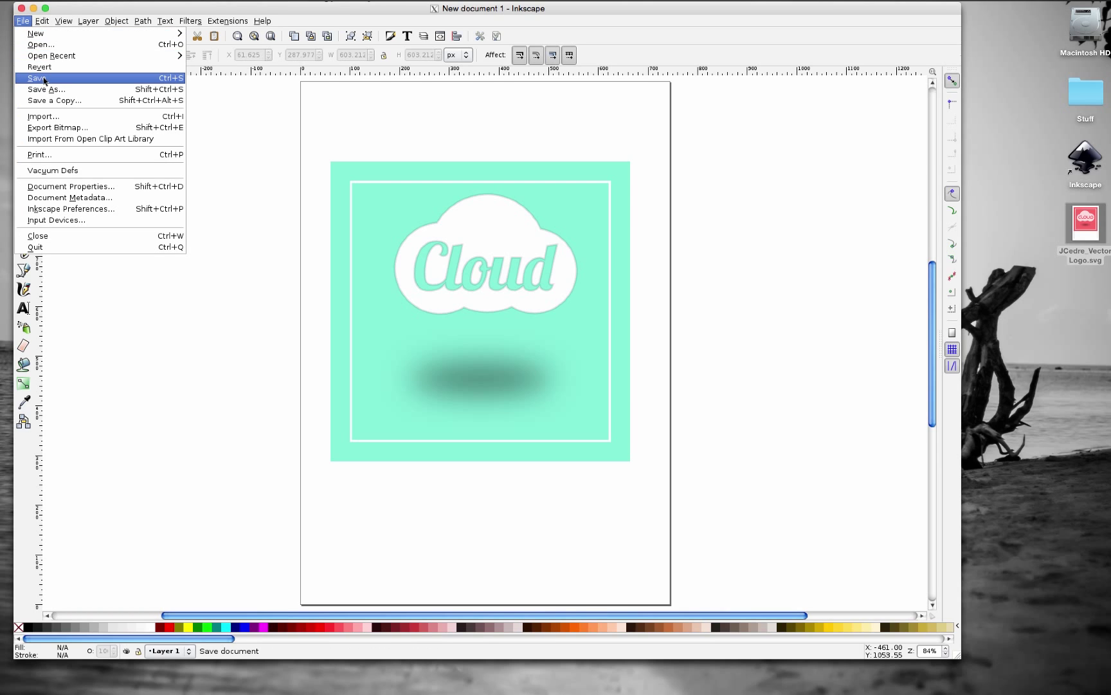
left_click(109, 79)
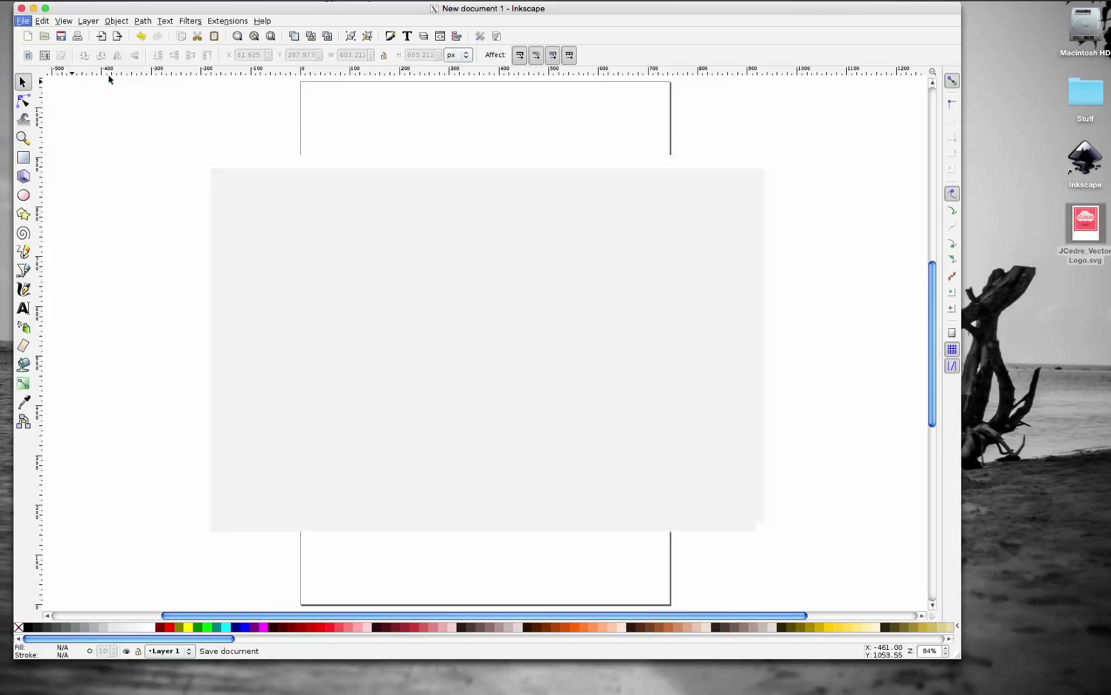
left_click_drag(456, 164, 456, 157)
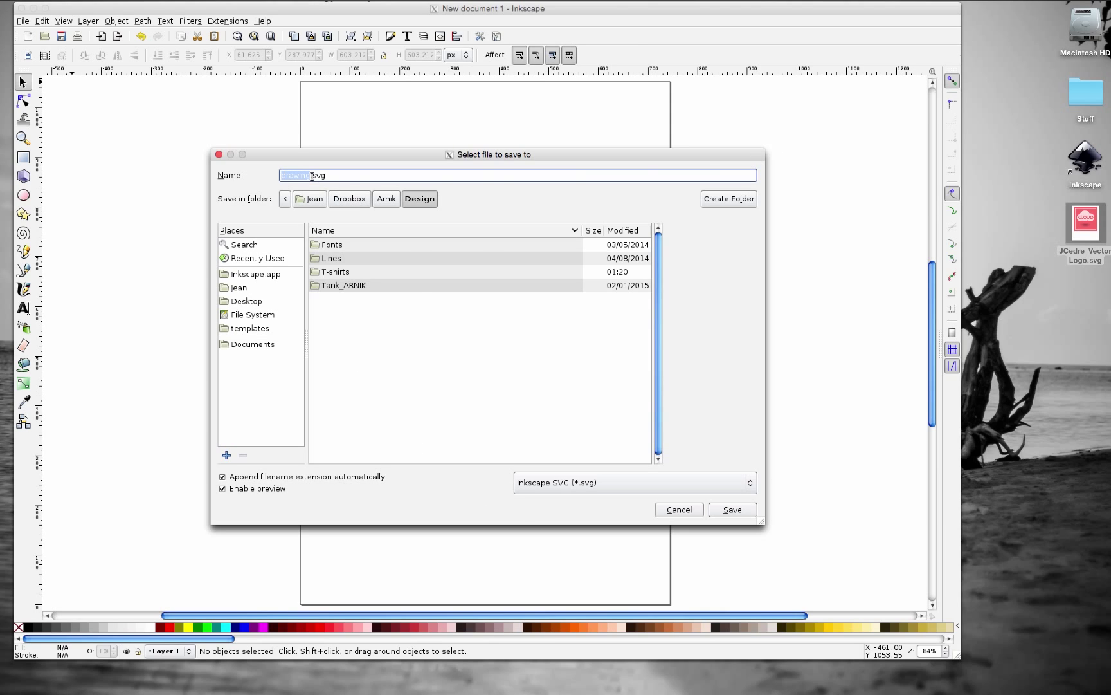
type("JCedre_Cl")
type("oudLogo")
left_click_drag(375, 177, 352, 179)
left_click(397, 176)
left_click(249, 304)
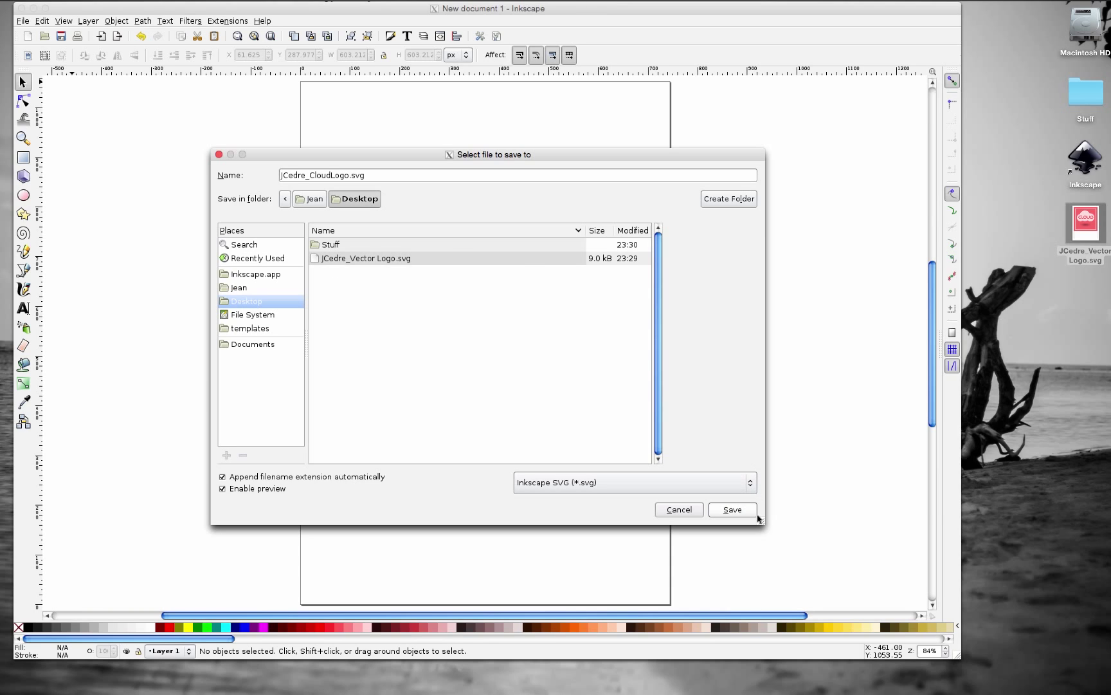
left_click(733, 510)
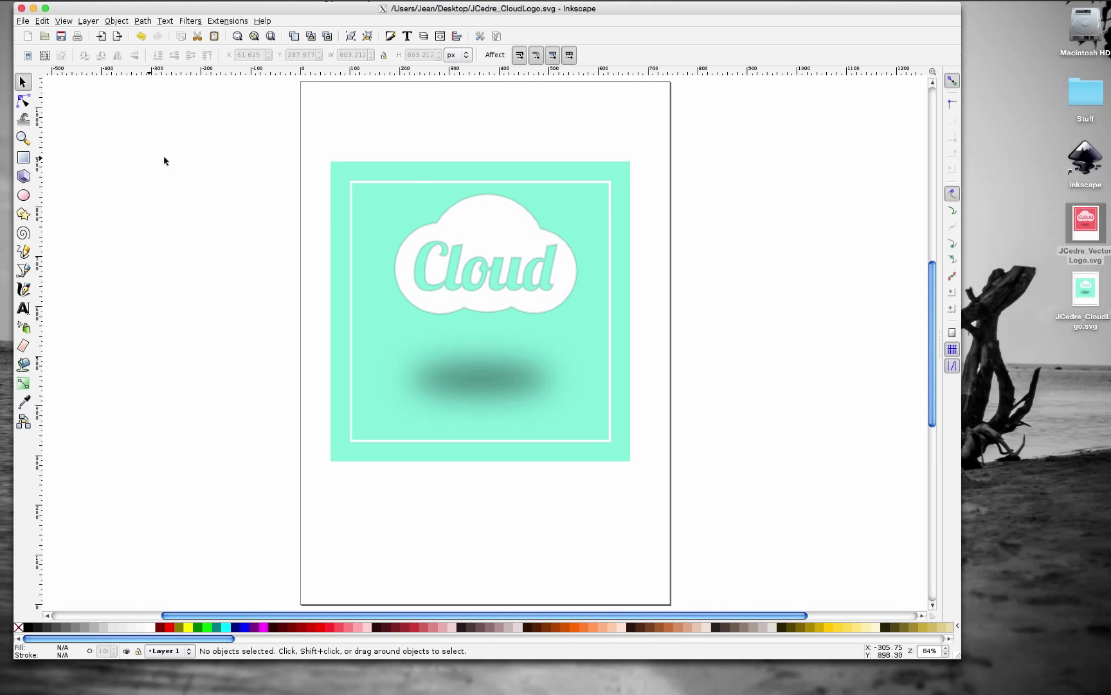
scroll(390, 203, "down", 3)
scroll(389, 205, "up", 14)
scroll(413, 230, "down", 2)
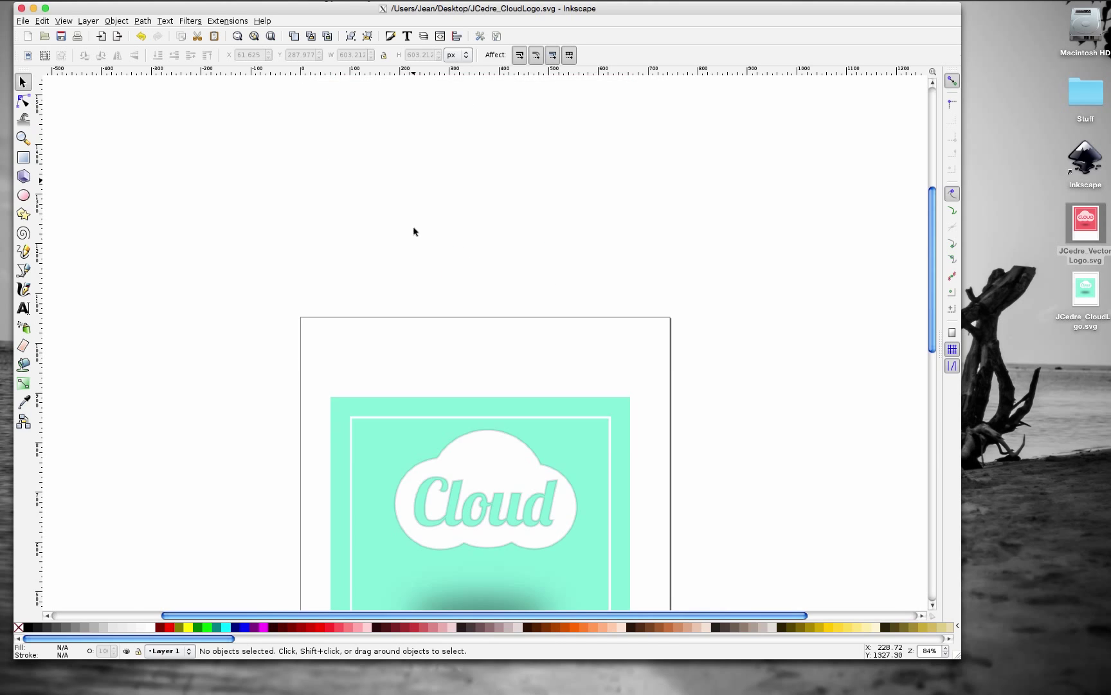
scroll(414, 230, "down", 7)
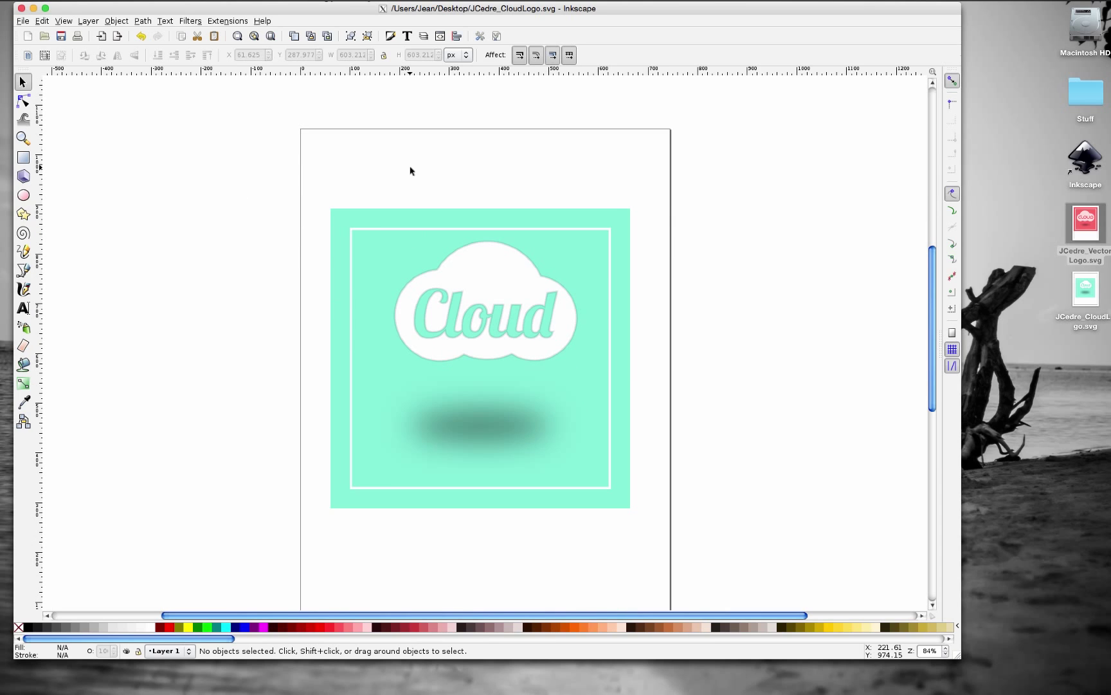
scroll(409, 169, "down", 2)
scroll(409, 173, "up", 2)
scroll(640, 203, "down", 1)
scroll(640, 203, "up", 5)
scroll(641, 202, "down", 3)
scroll(639, 200, "down", 7)
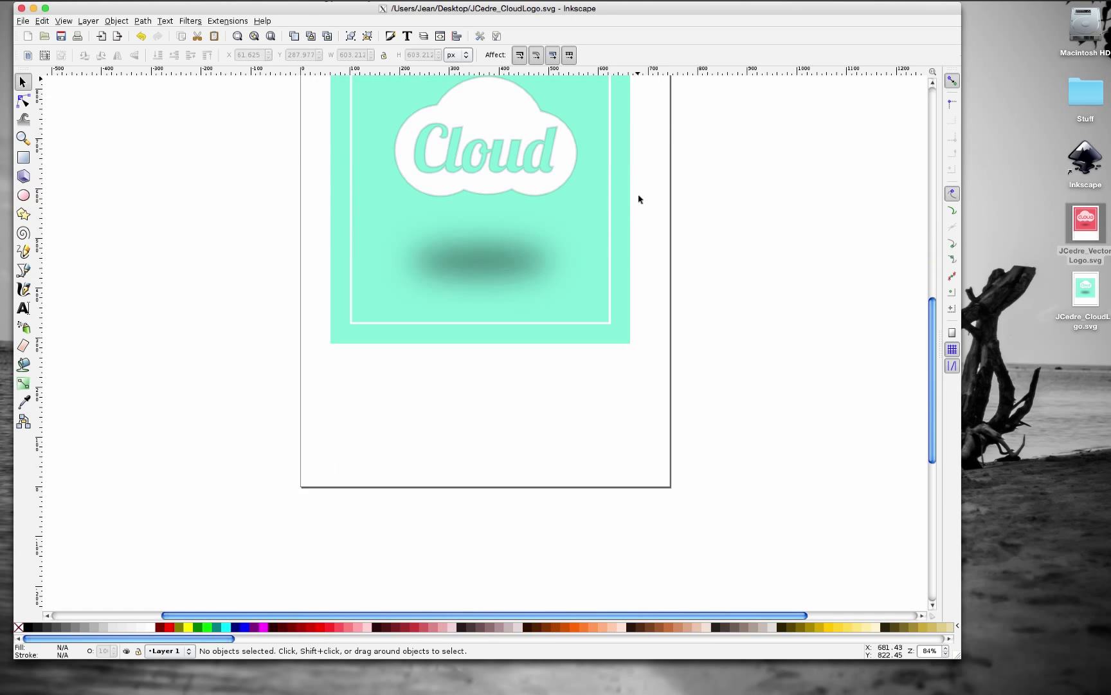
scroll(639, 200, "up", 5)
scroll(482, 131, "up", 1)
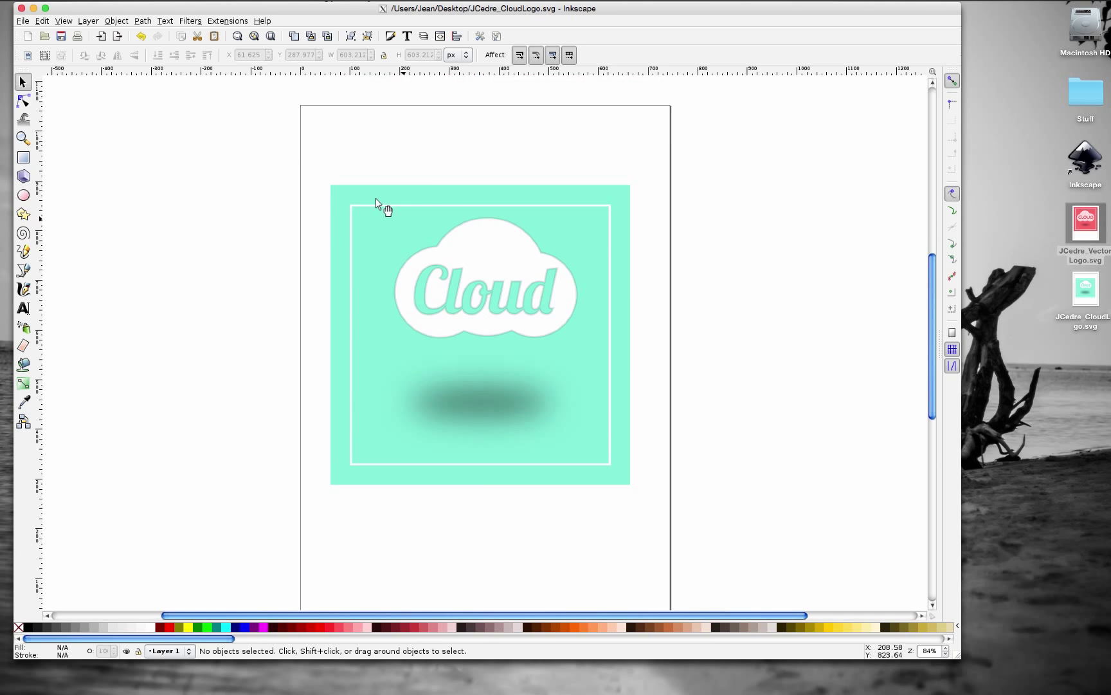
left_click(464, 216)
left_click(459, 156)
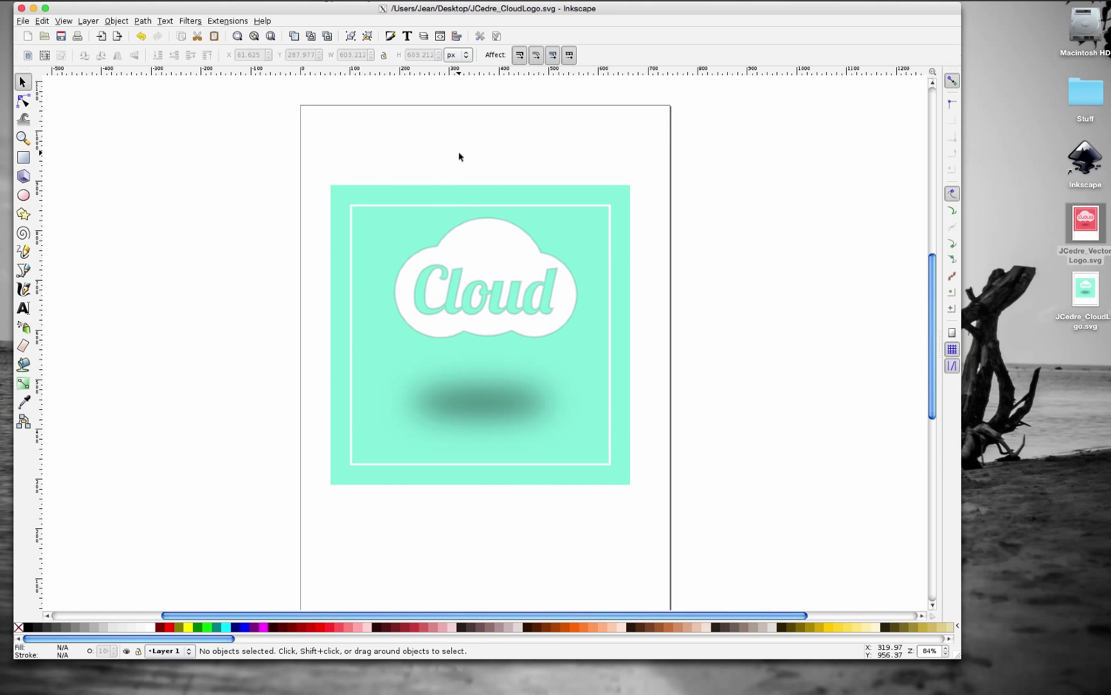
Step: Resize the page to fit the selected group of mint square and white frame, with all margins at 0, and close the document properties
left_click(428, 232)
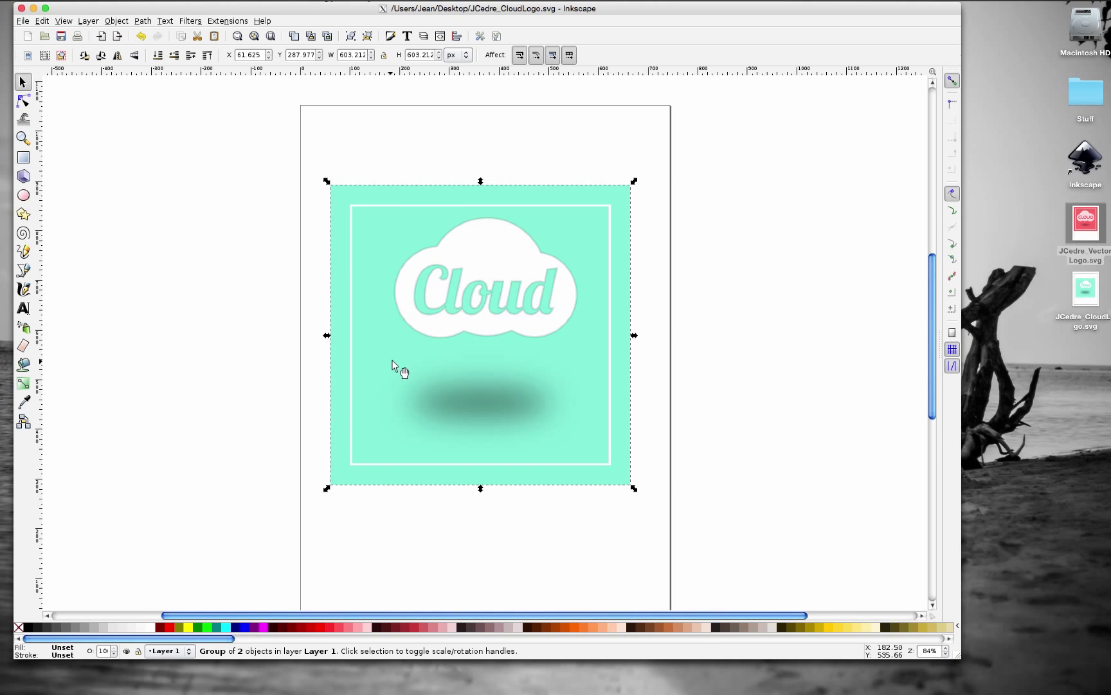
left_click(19, 22)
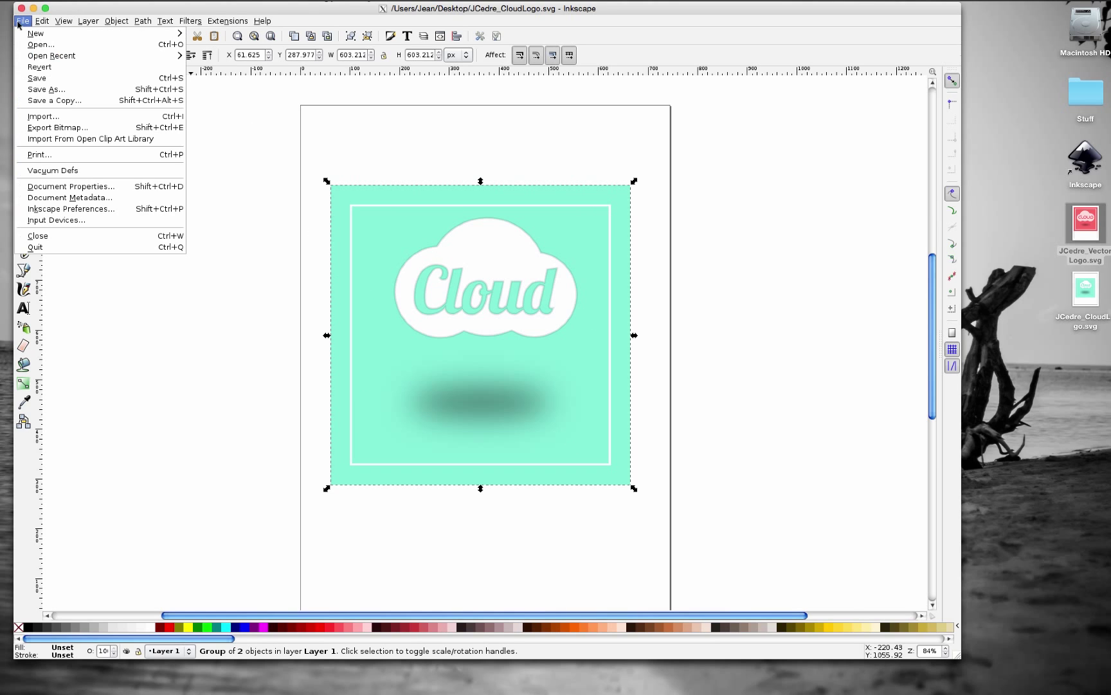
left_click(50, 187)
left_click_drag(429, 12, 745, 58)
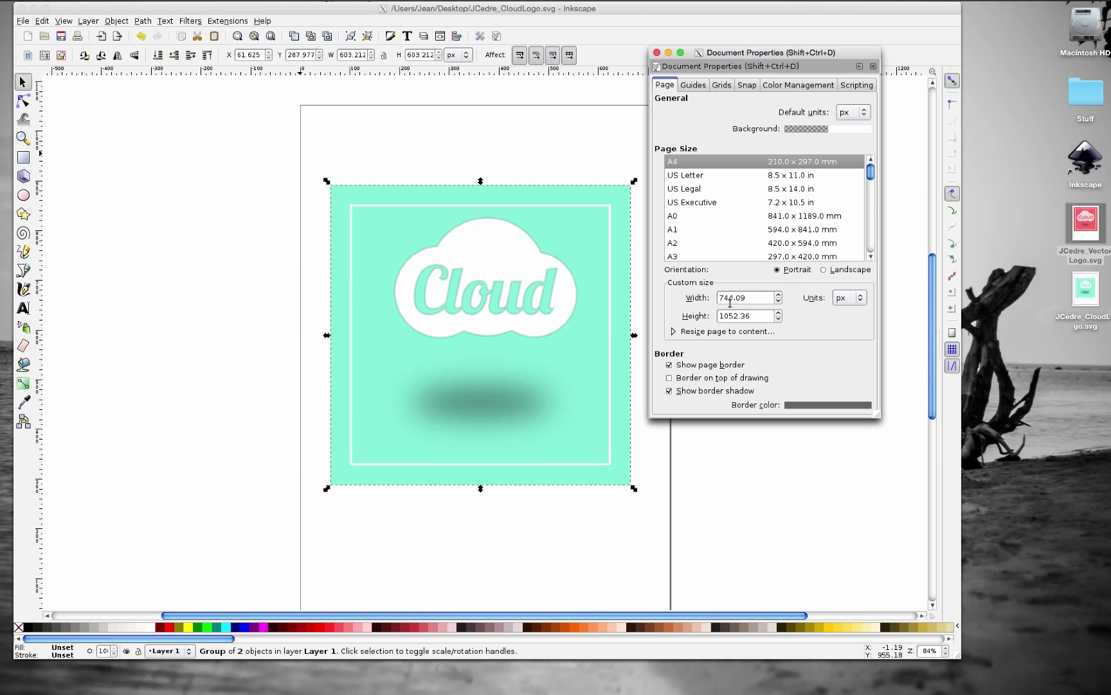
left_click(672, 333)
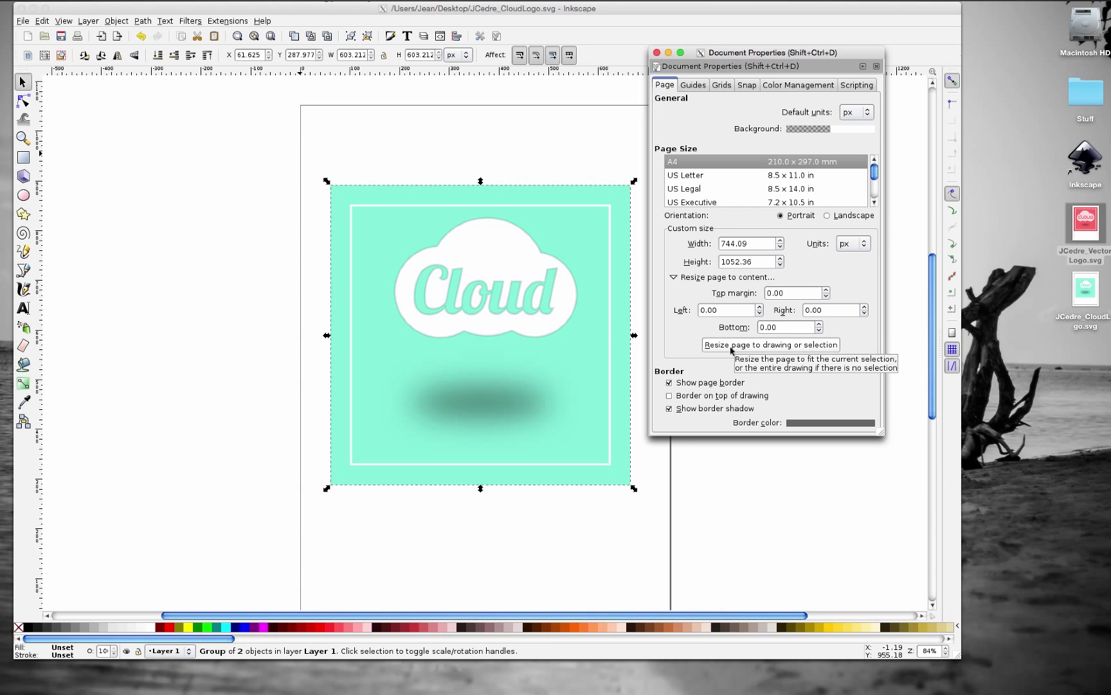
left_click(782, 347)
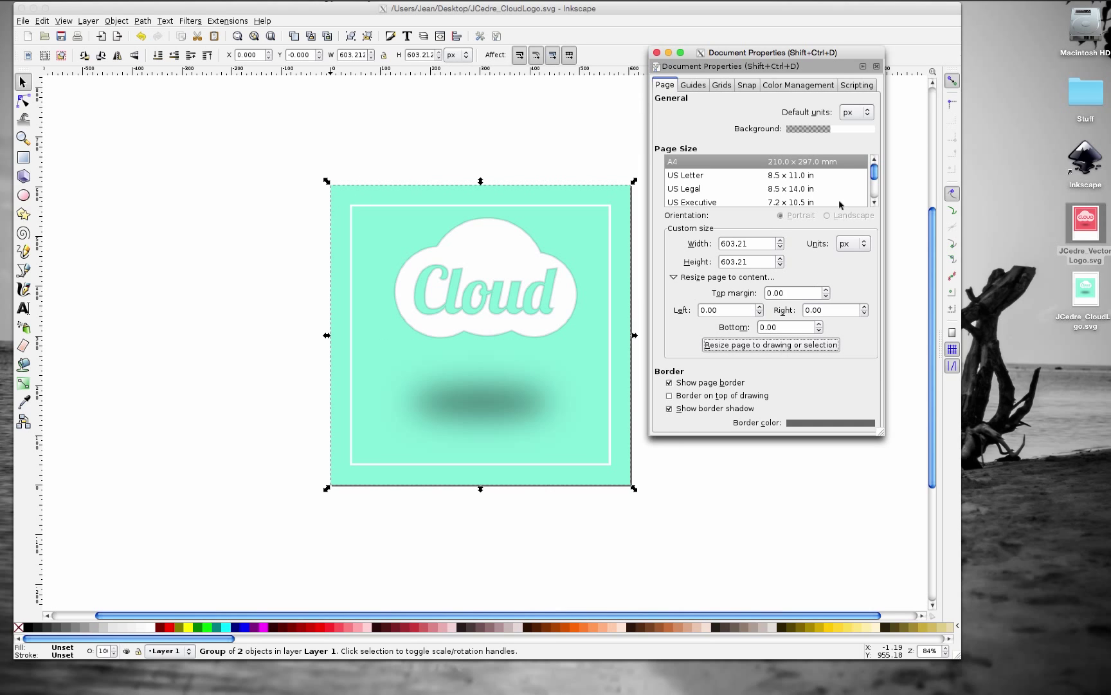
left_click(657, 52)
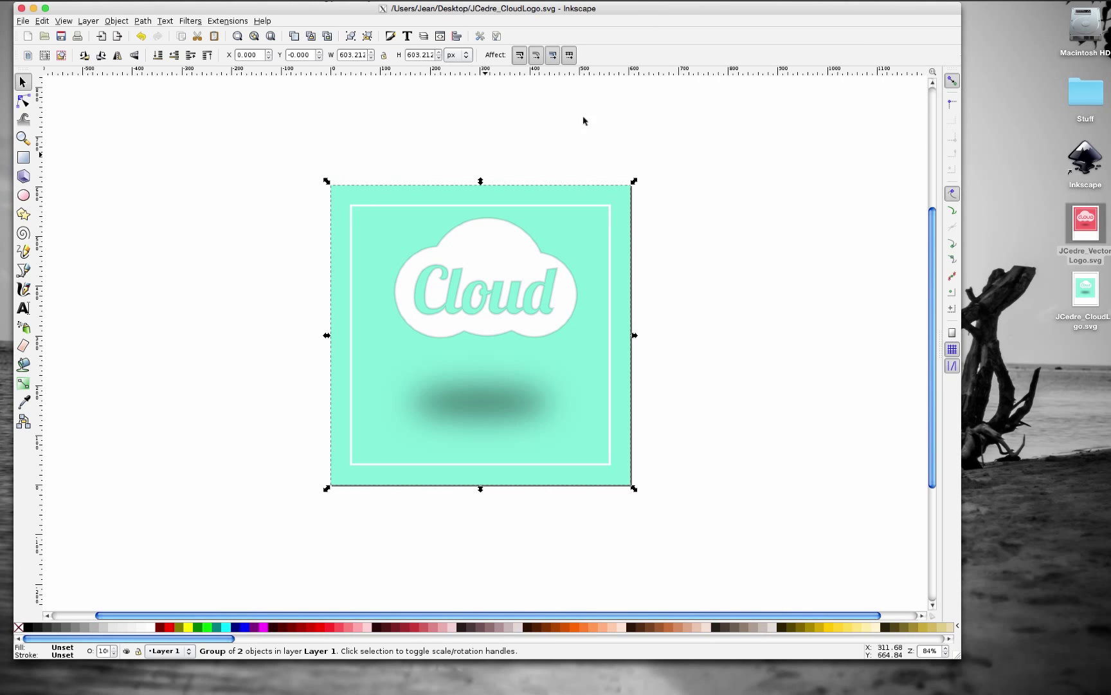
Step: Deselect the artwork and save the document with its resized page
left_click(512, 138)
scroll(508, 218, "down", 4)
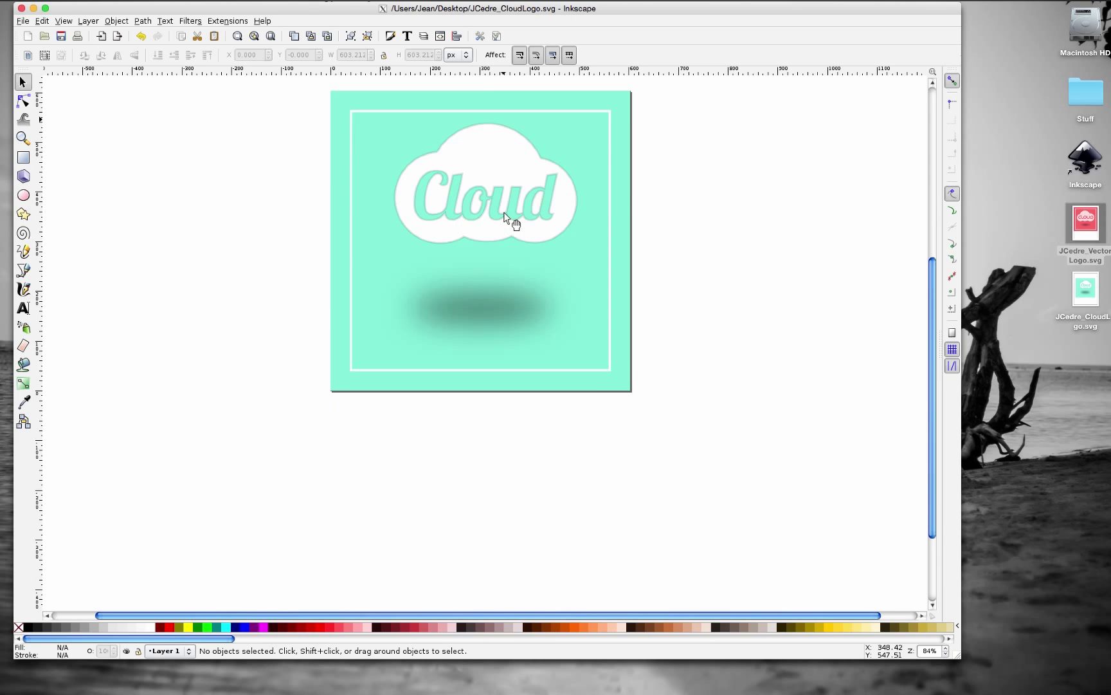
scroll(496, 231, "up", 9)
scroll(442, 318, "down", 5)
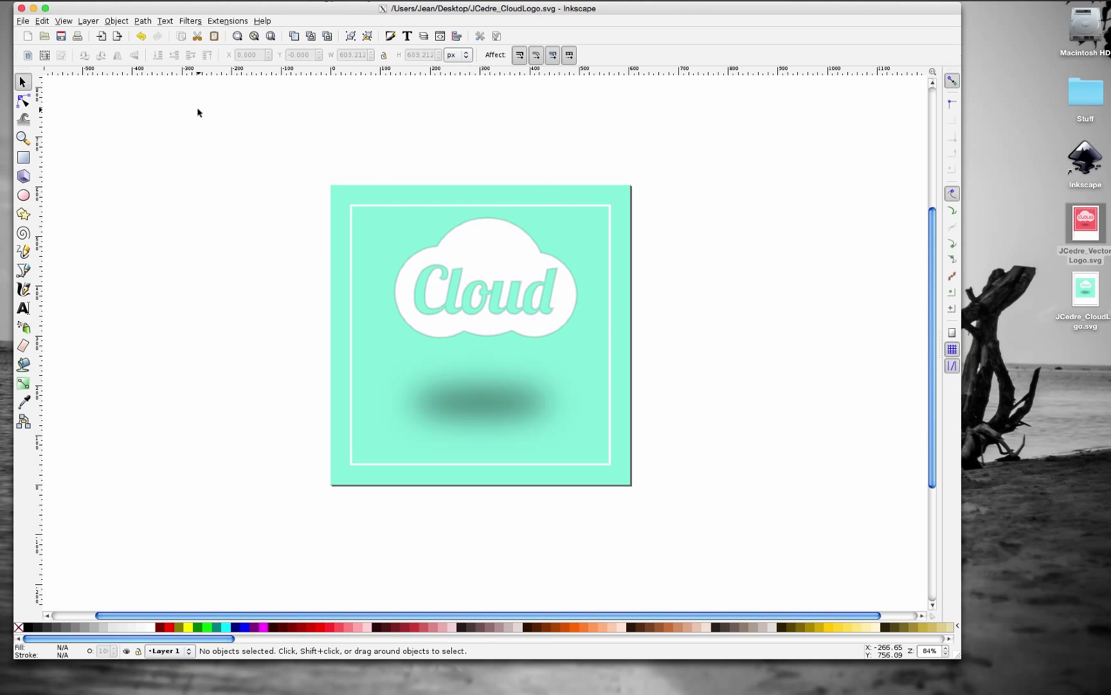
left_click(61, 36)
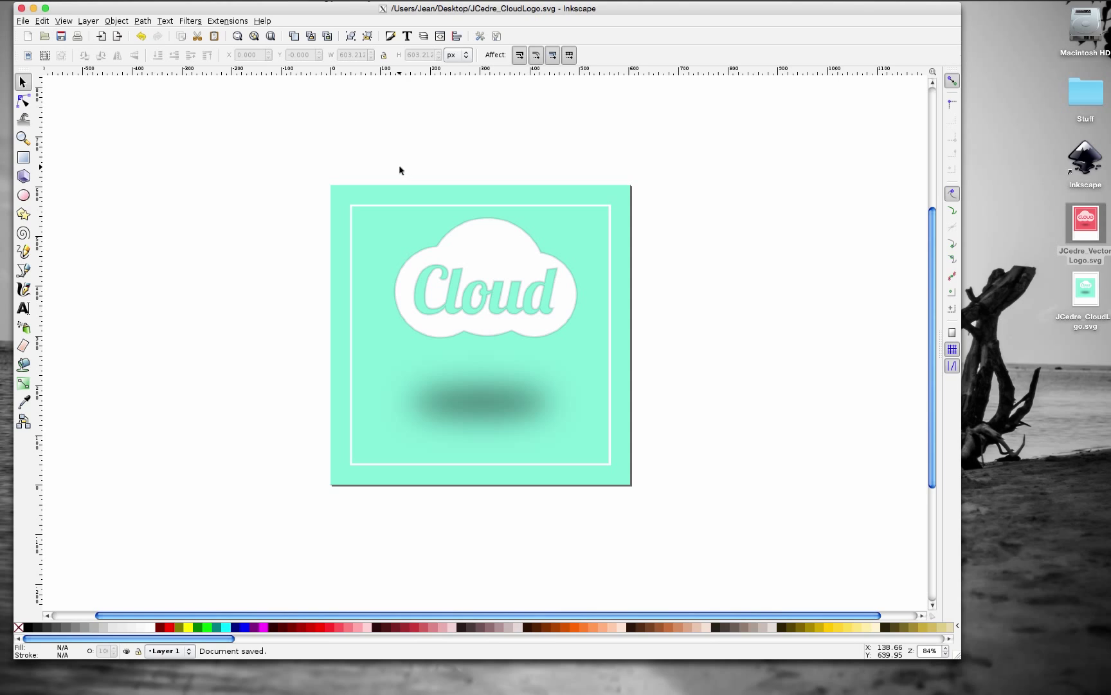